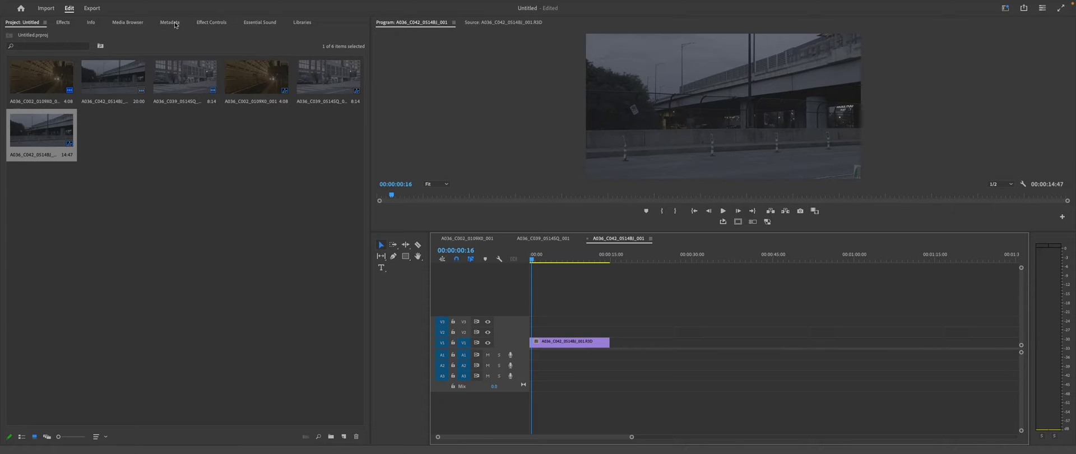
Set the bridge sequence's frame size to 1920 by 1080 and accept deletion of its preview files
left_click(127, 21)
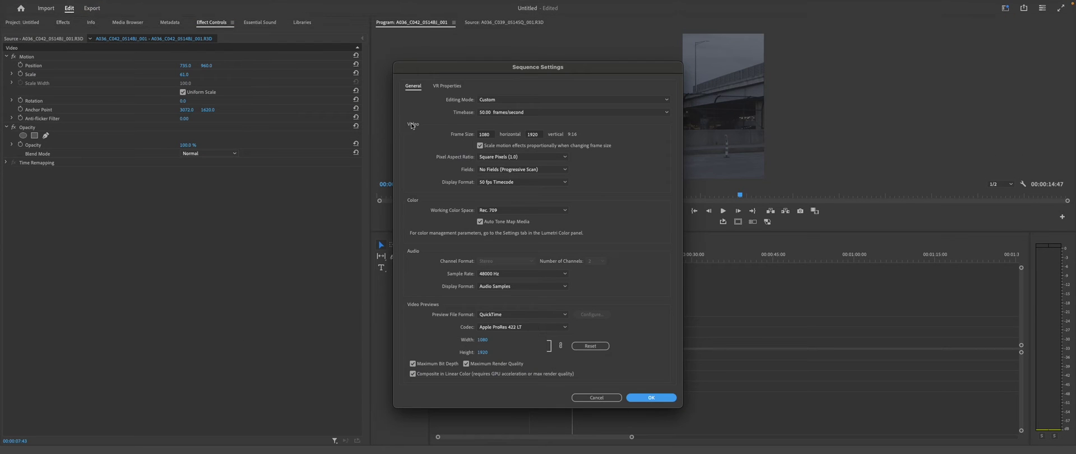
left_click(485, 135)
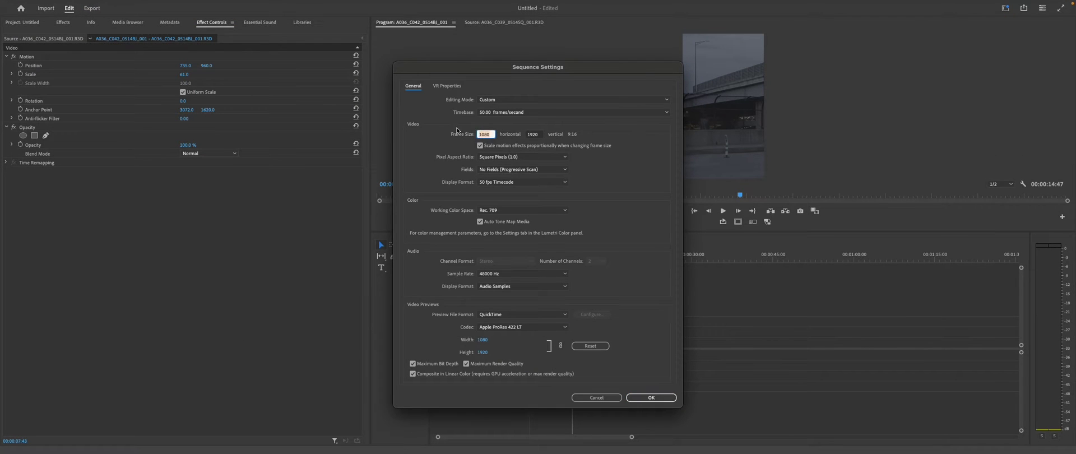
type("192")
left_click(531, 134)
type("1080")
key("Return")
left_click(635, 401)
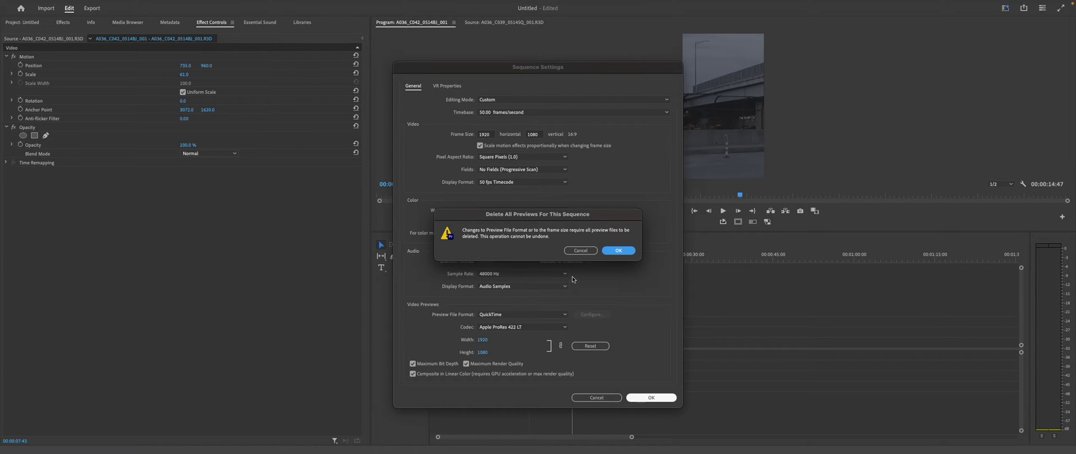
left_click(622, 252)
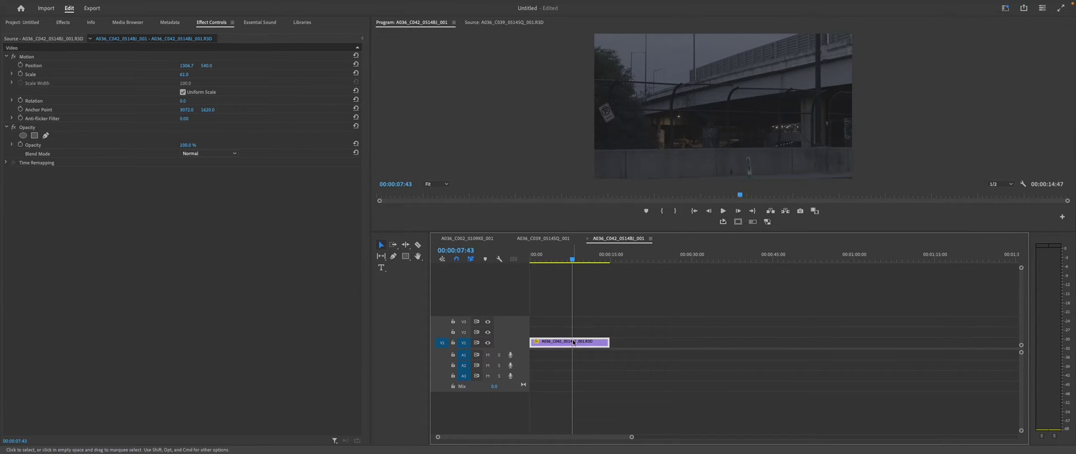
Scale the bridge clip down to 36 and reset its position to the default
left_click_drag(183, 76, 169, 74)
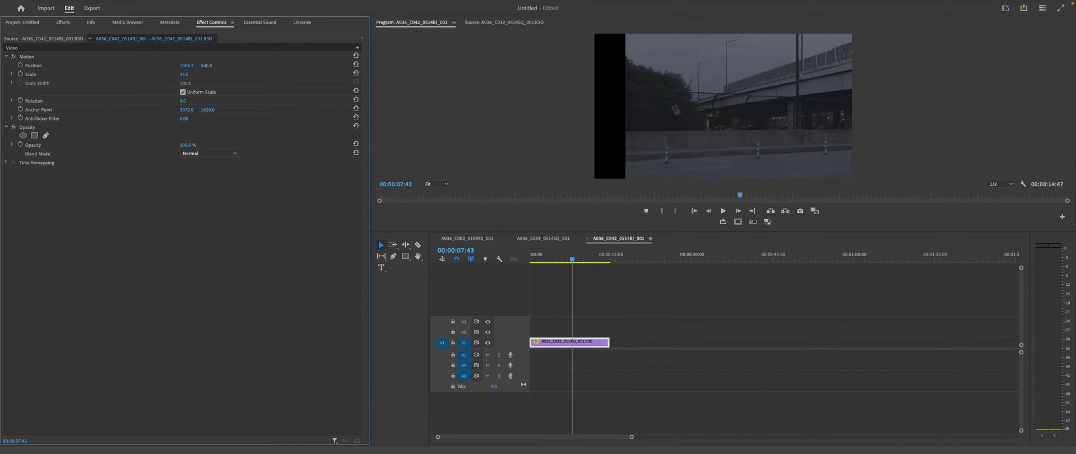
left_click(354, 64)
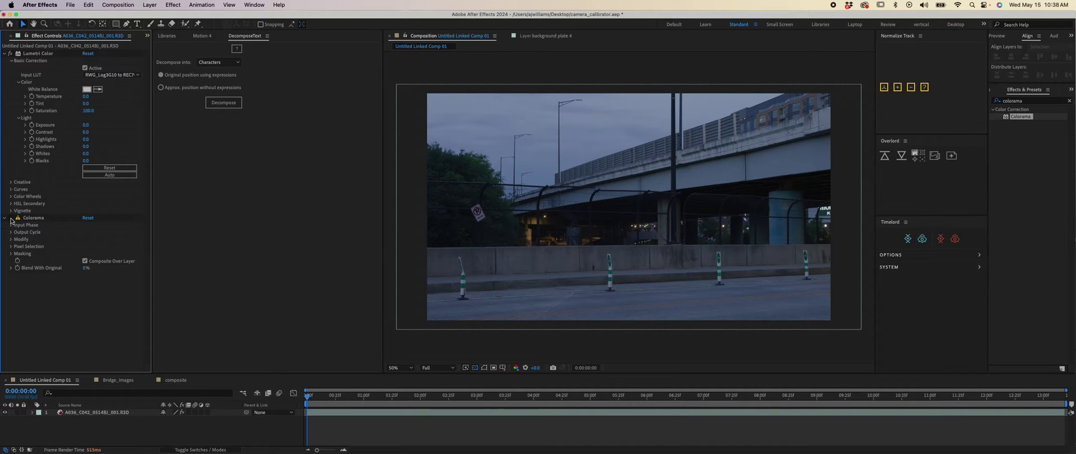
left_click(10, 218)
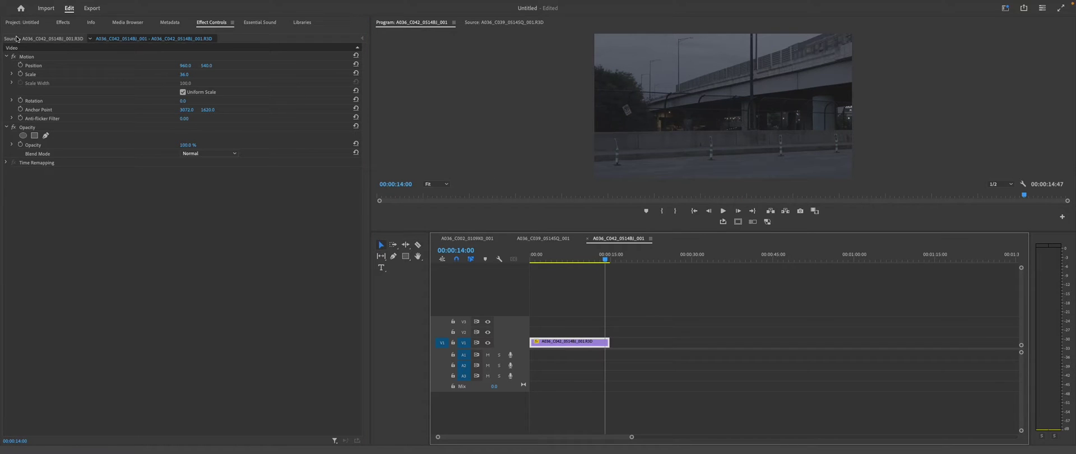
Set the ISO in the bridge clip's RED source settings to 2000
left_click(17, 38)
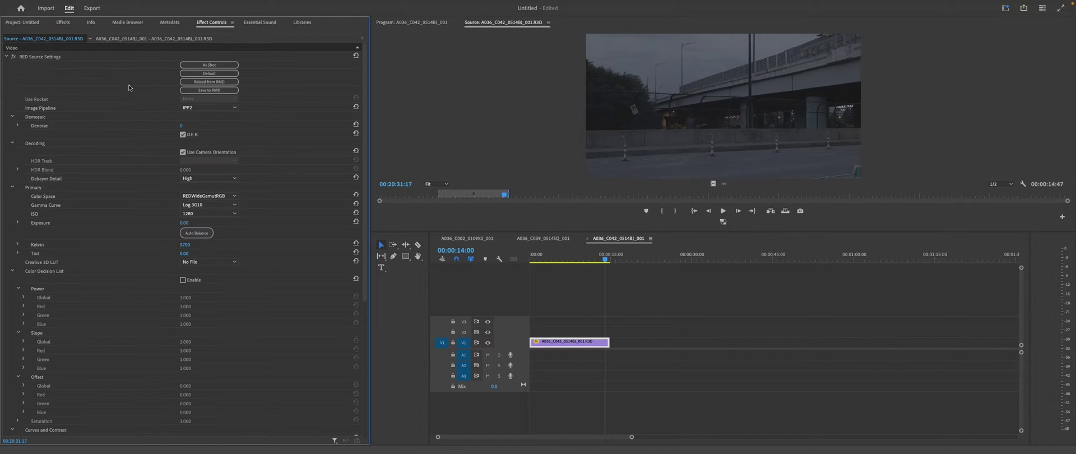
left_click(227, 214)
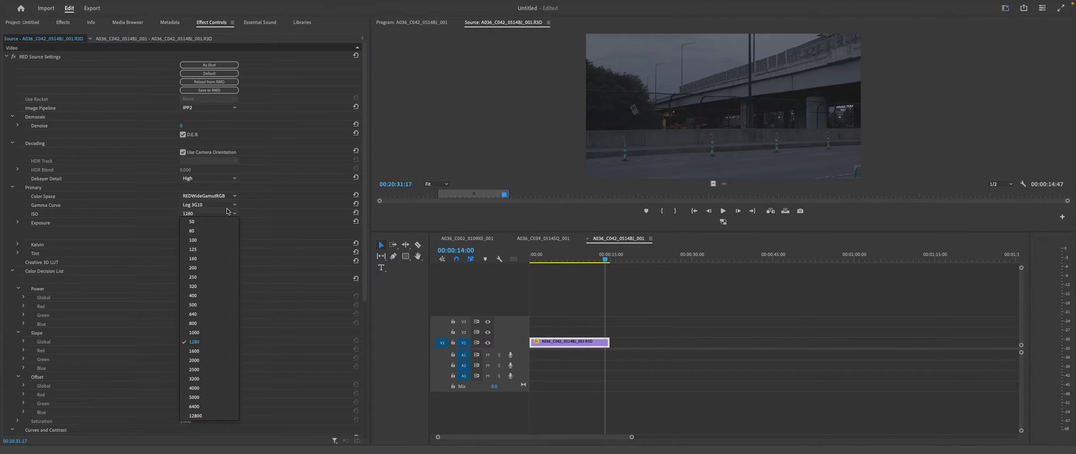
left_click(214, 363)
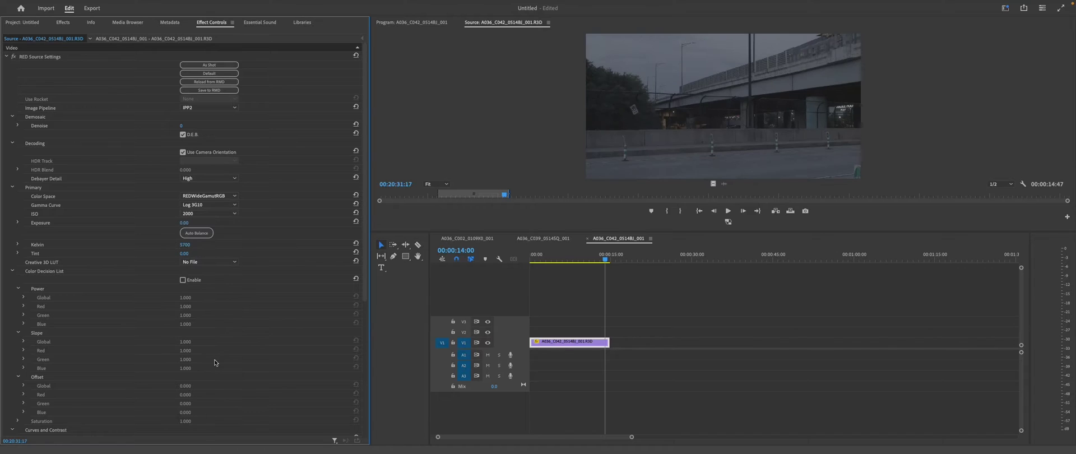
Trim the end of the bridge clip on V1 so the sequence lasts 00:00:13:19
left_click(563, 291)
left_click(73, 5)
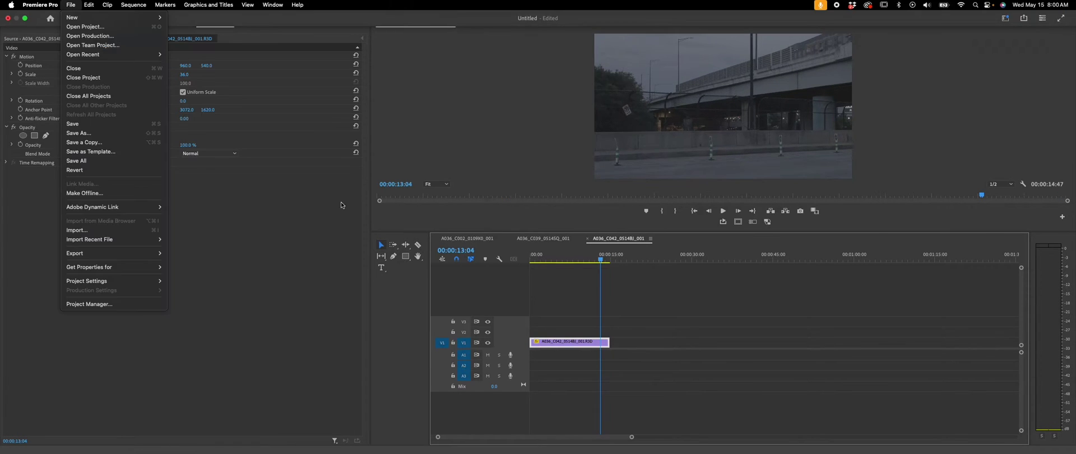
left_click_drag(601, 256, 579, 253)
left_click_drag(579, 253, 639, 253)
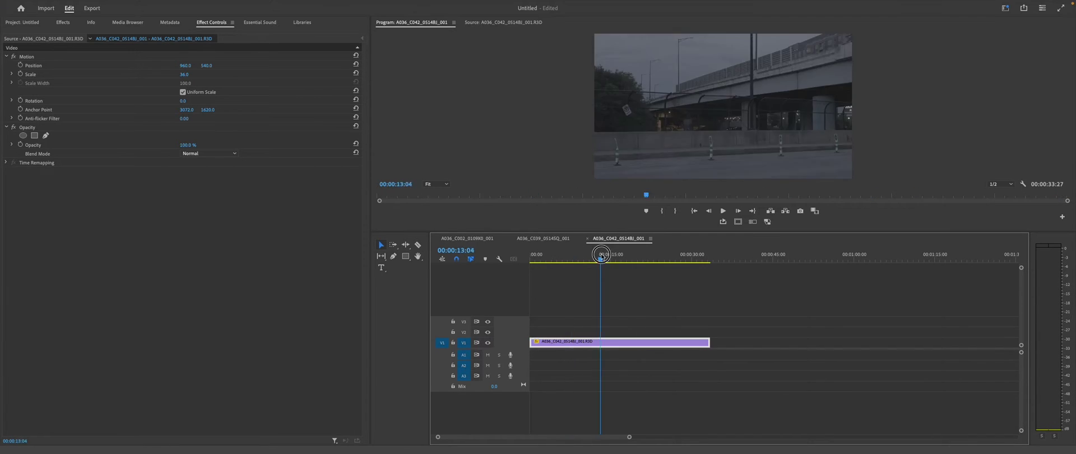
left_click_drag(709, 343, 635, 343)
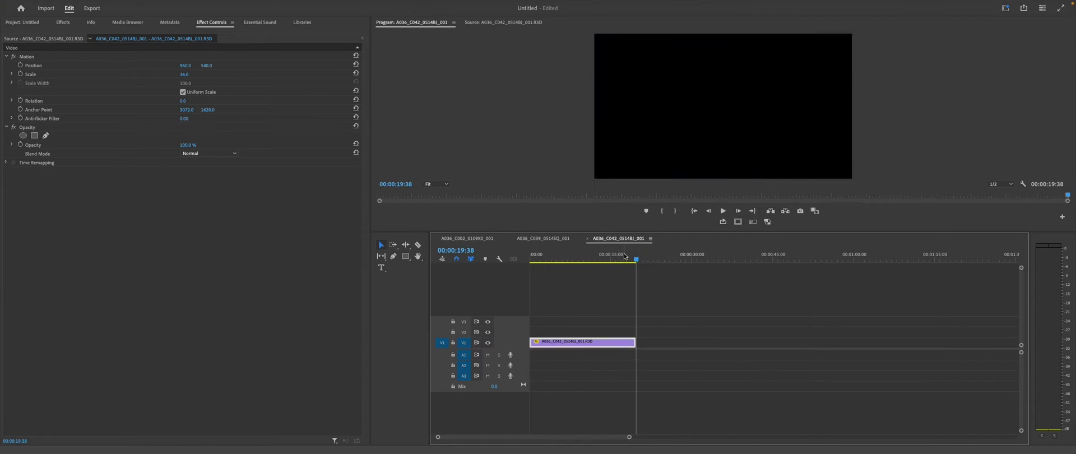
left_click_drag(638, 256, 565, 257)
left_click_drag(635, 343, 601, 342)
left_click_drag(564, 258, 603, 257)
Open the media export settings for the sequence, expand the video options and set the format to PNG
left_click(71, 5)
mouse_move(112, 253)
left_click(176, 253)
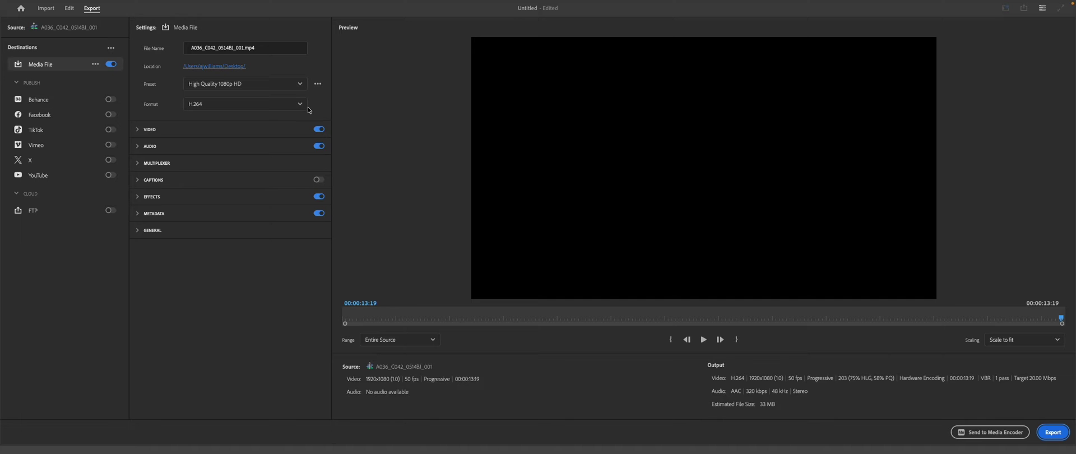
left_click(147, 129)
left_click(148, 263)
left_click(245, 103)
scroll(224, 174, "down", 4)
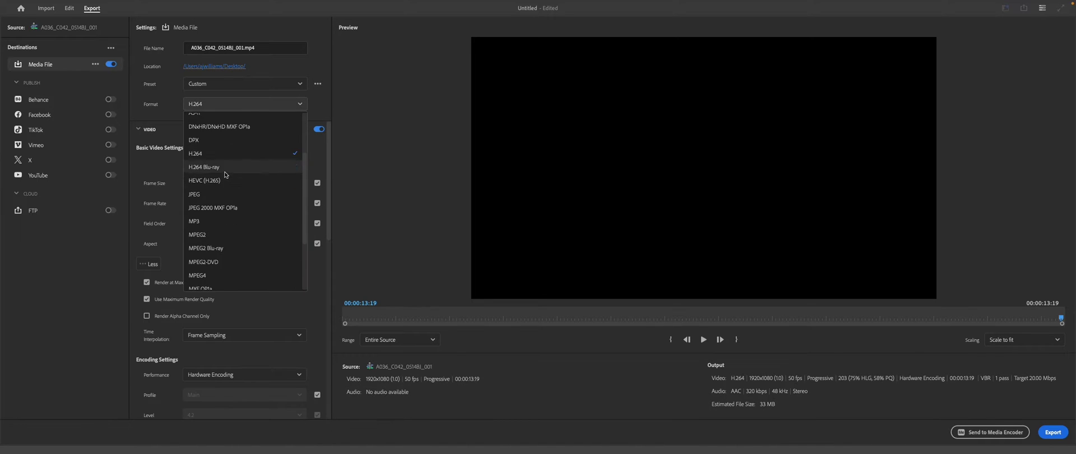
left_click(222, 186)
Save the export as Bridge_Images in a new Camera_Calibrator folder on the Desktop
left_click(214, 66)
left_click(457, 241)
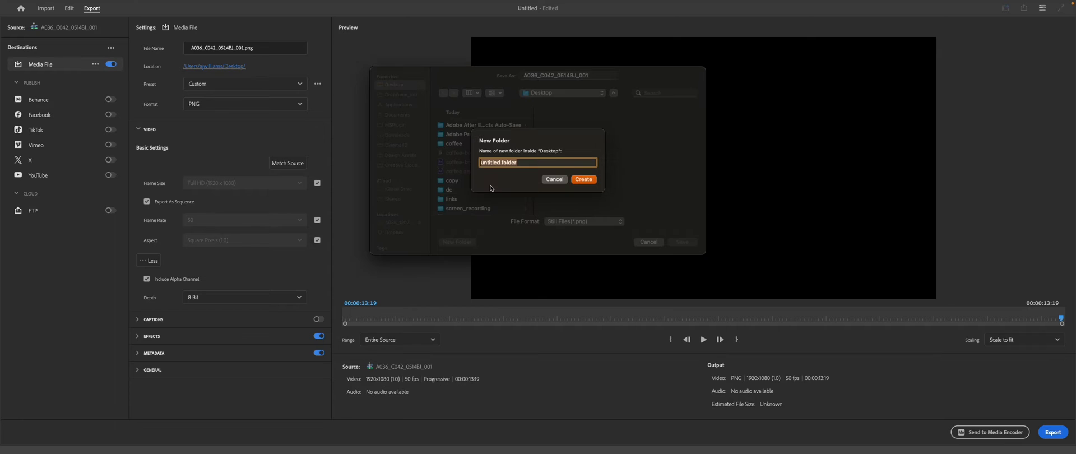
type("Camera_Calibrator")
left_click(583, 178)
type("Bridge_Images")
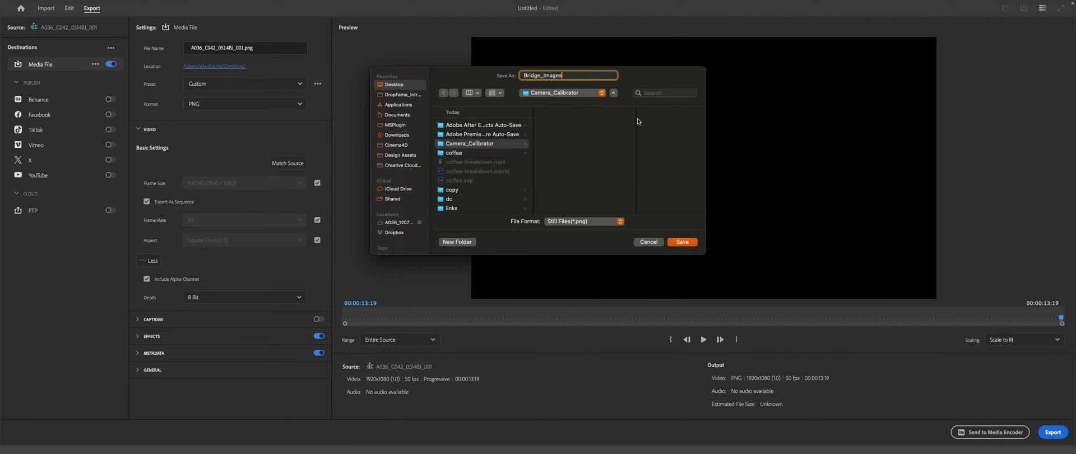
key("Return")
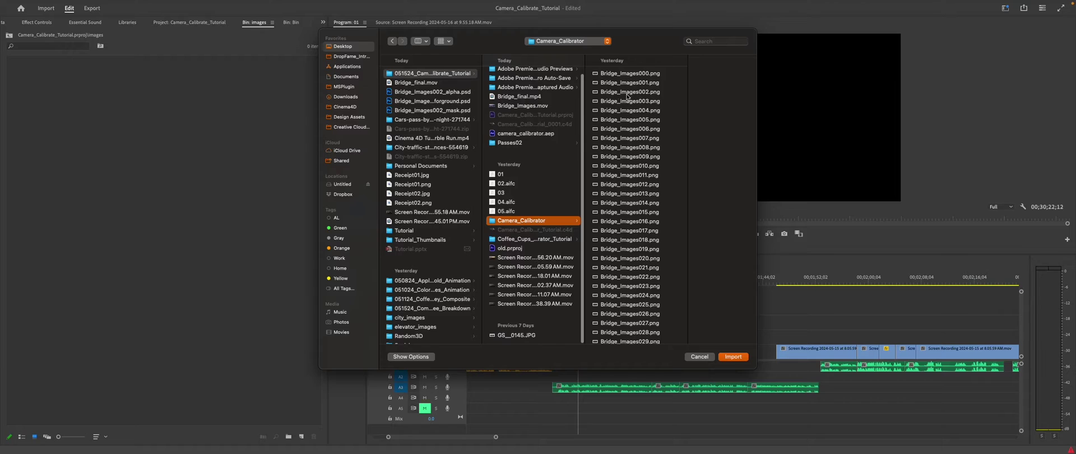
Import Bridge_Images002.png from the Camera_Calibrator folder as an image sequence
left_click(627, 93)
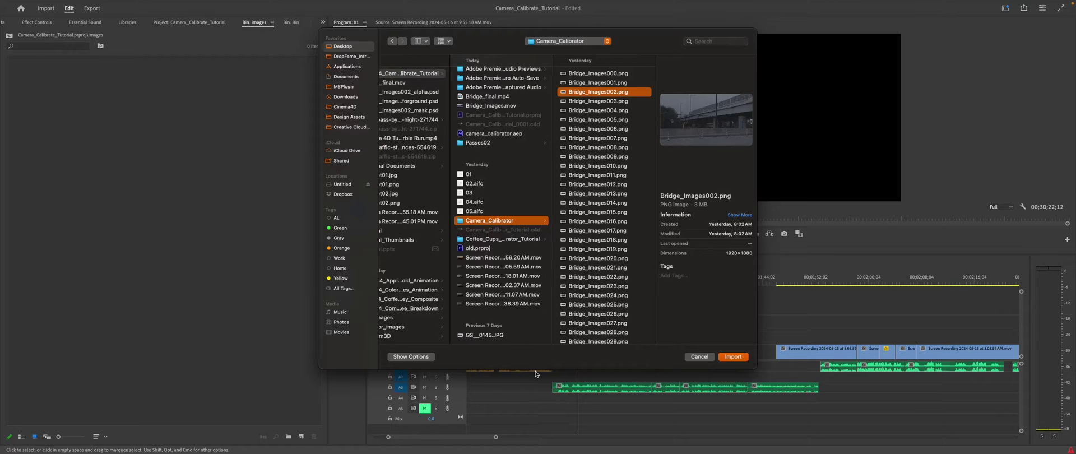
left_click(410, 356)
left_click(545, 335)
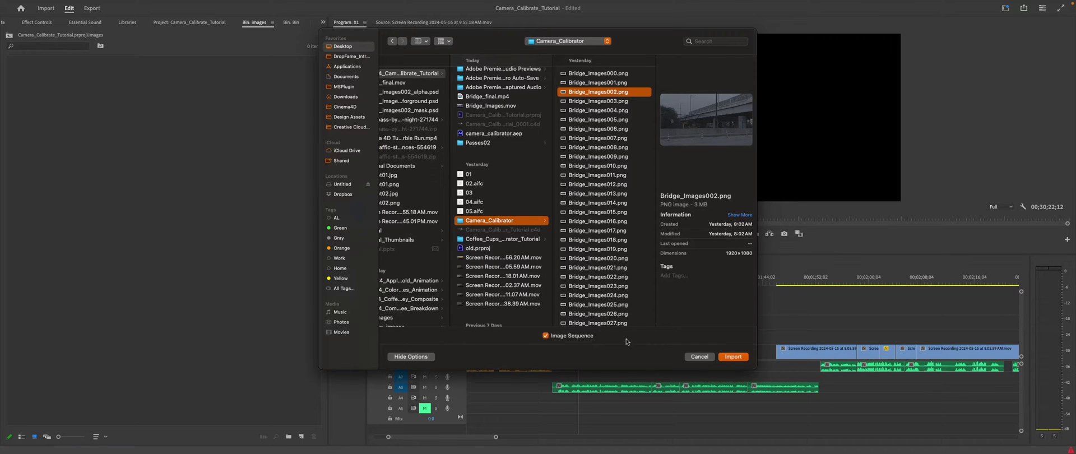
left_click(733, 356)
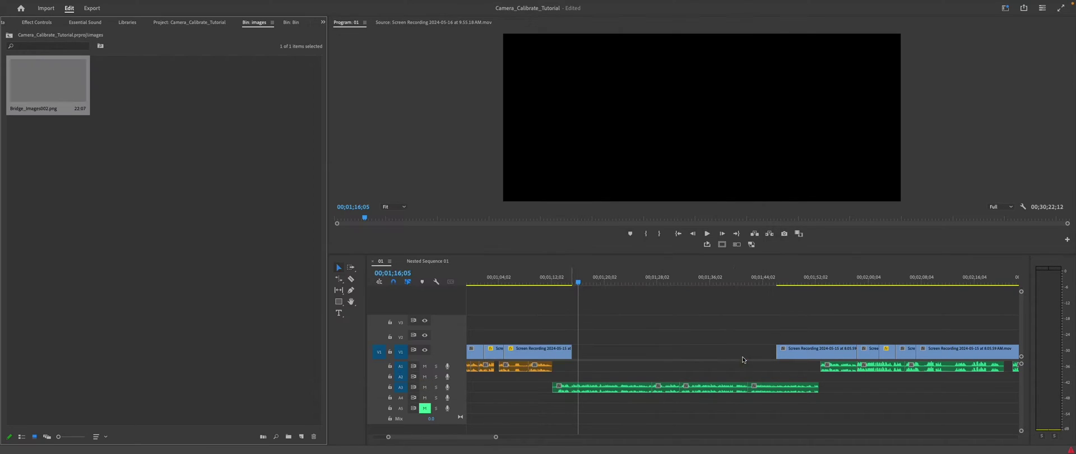
Override the frame rate of the imported Bridge_Images sequence in its footage interpretation settings
right_click(51, 85)
mouse_move(84, 181)
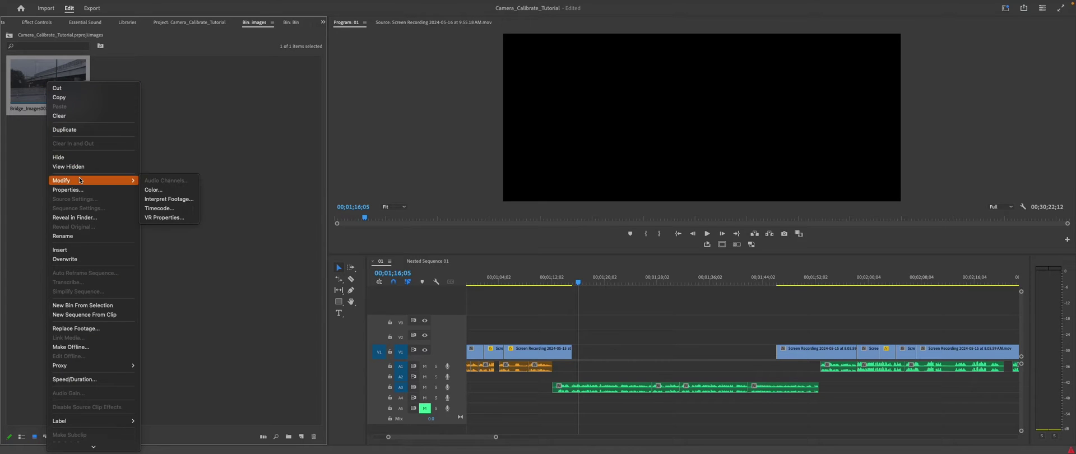
left_click(167, 199)
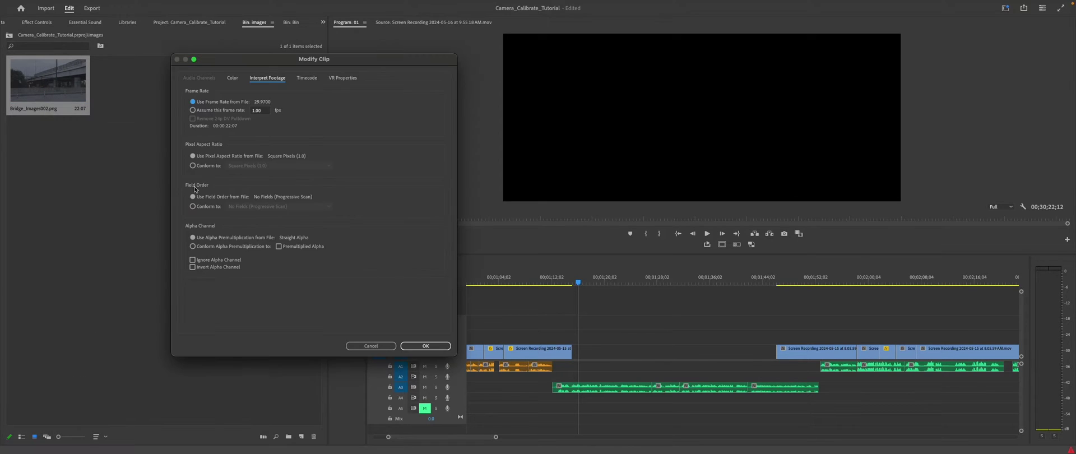
left_click_drag(222, 60, 271, 67)
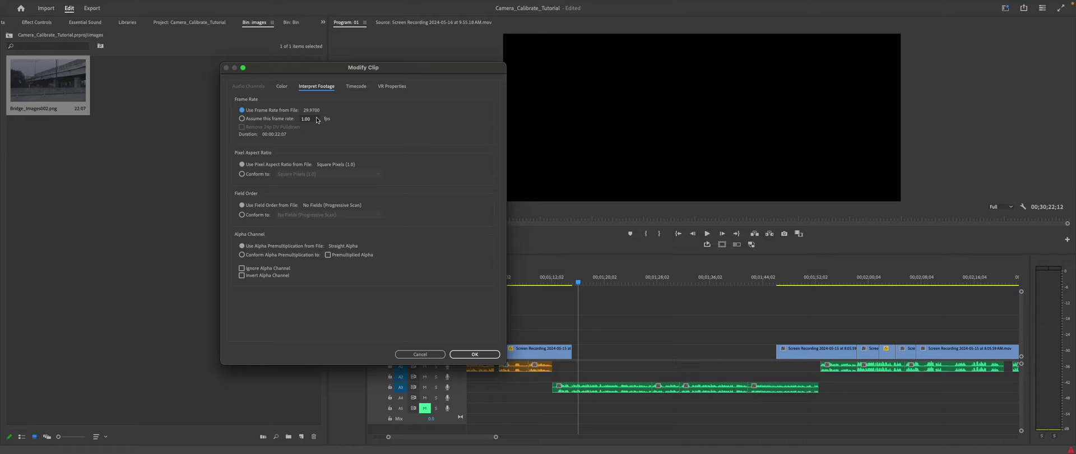
left_click(286, 120)
key("Return")
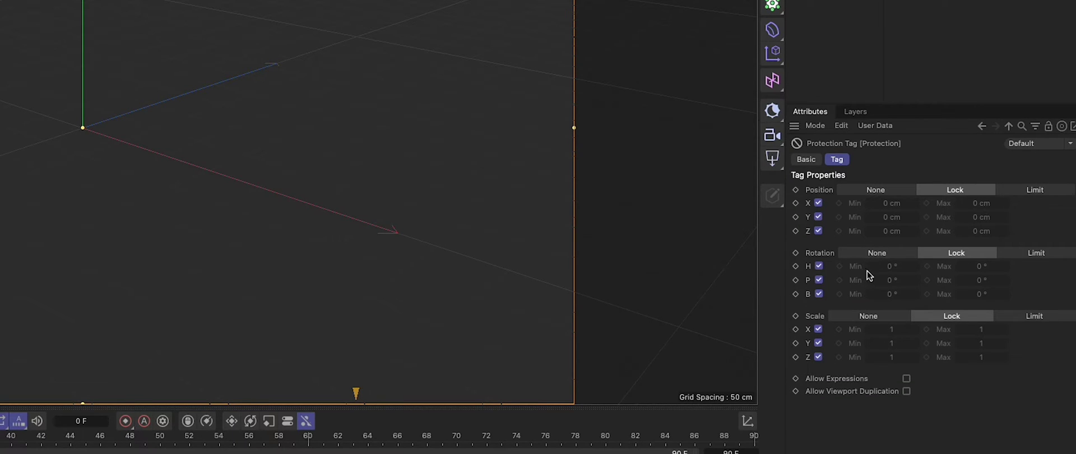
Set the project frame rate to 50 FPS in the Cinema 4D project settings
key("super+d")
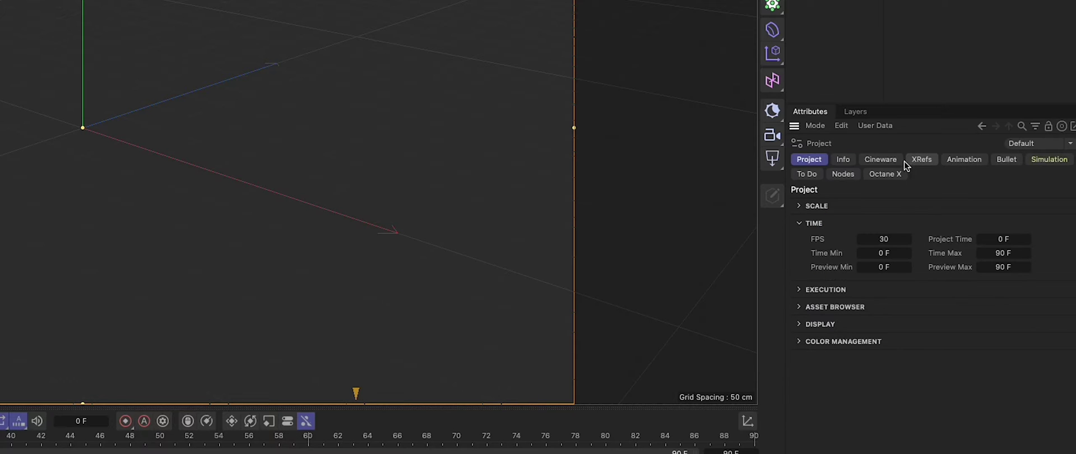
left_click(884, 239)
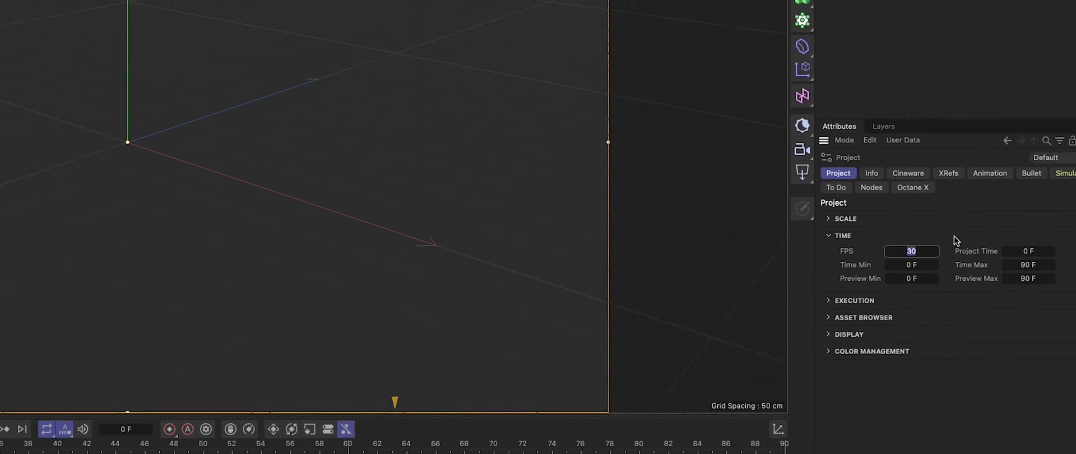
type("50")
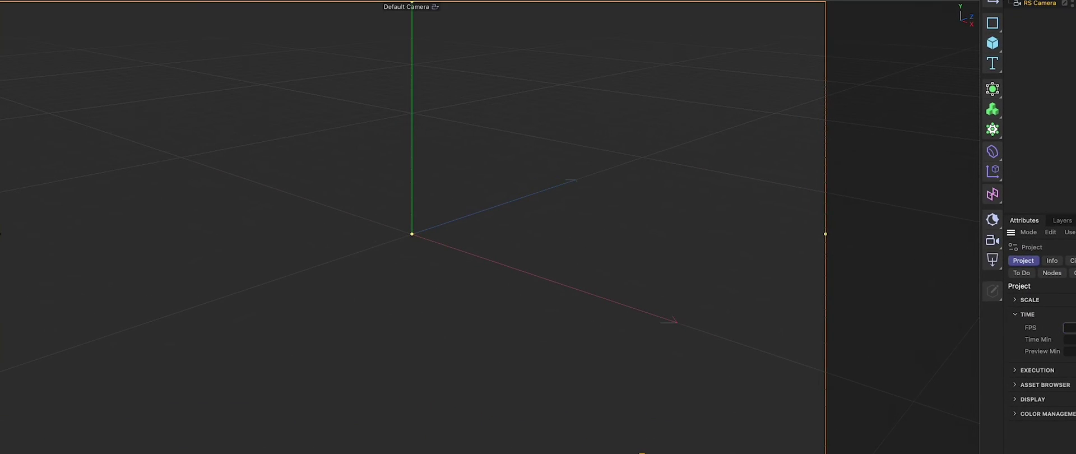
Open the render output settings and start editing the render frame rate
key("super+b")
left_click_drag(963, 7, 615, 31)
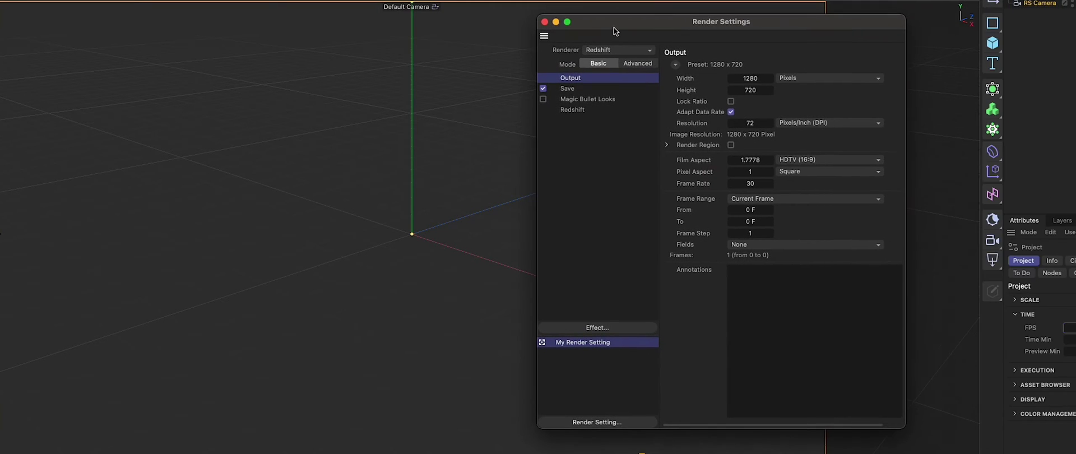
left_click(752, 184)
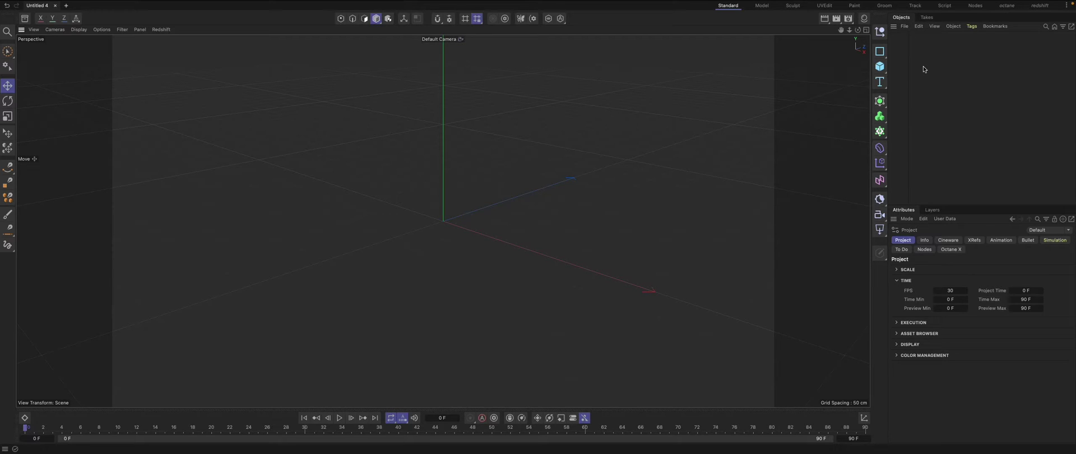
Check in the render settings which renderer is selected
mouse_move(583, 1)
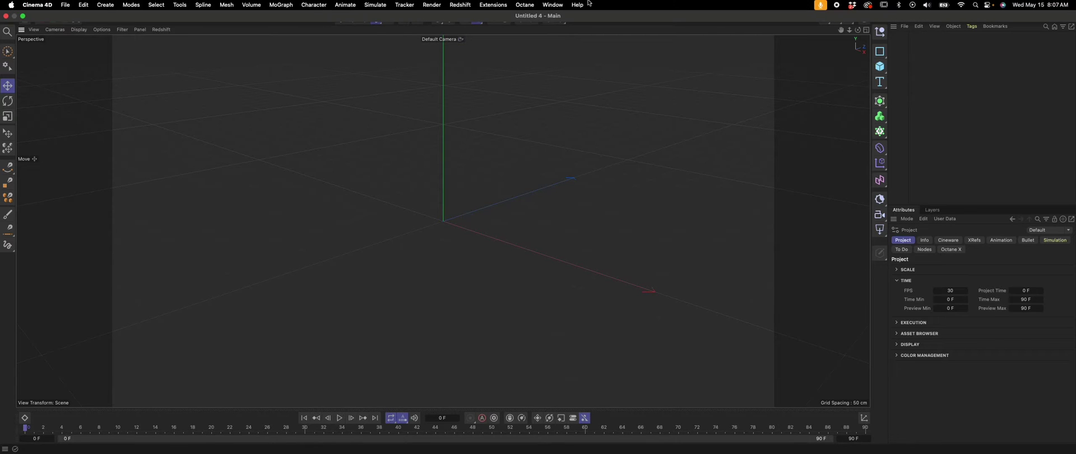
left_click(463, 4)
left_click(767, 108)
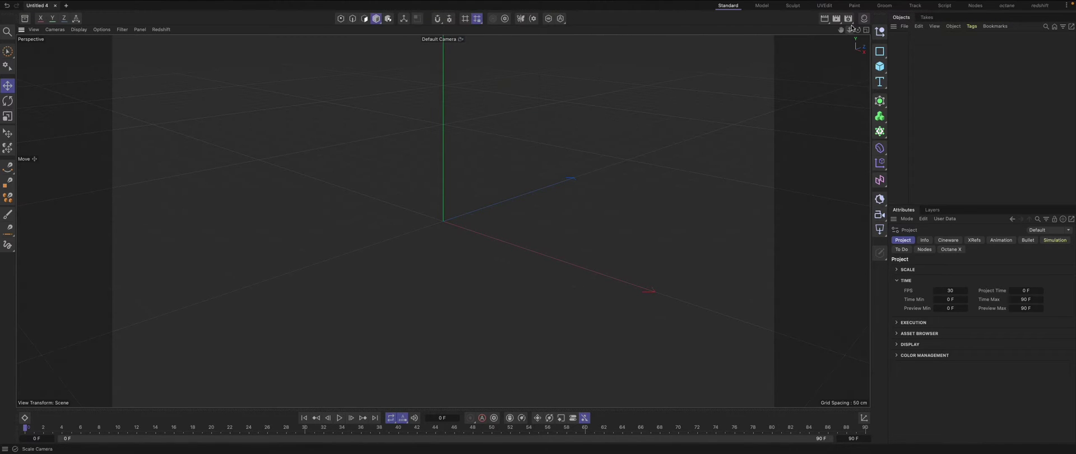
left_click(848, 19)
left_click_drag(852, 18, 461, 67)
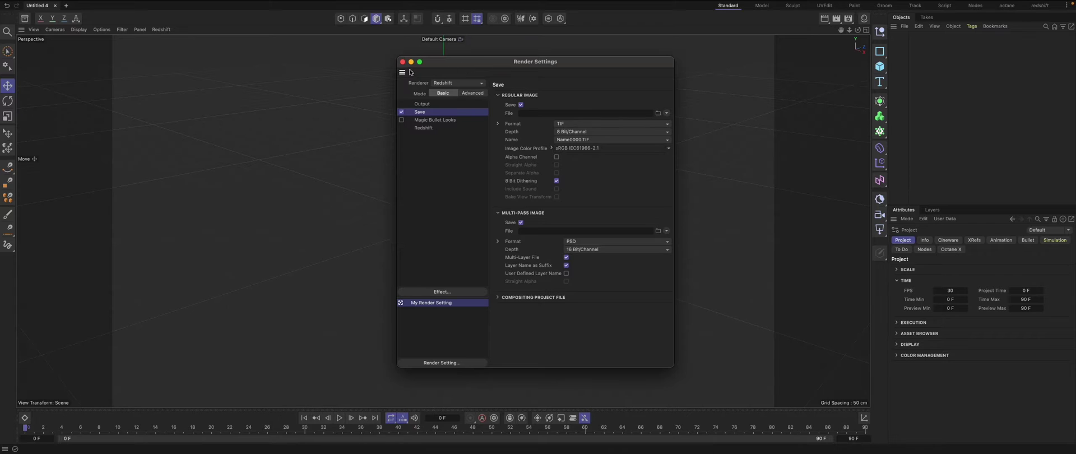
Add a Redshift camera to the scene
left_click(460, 5)
mouse_move(484, 52)
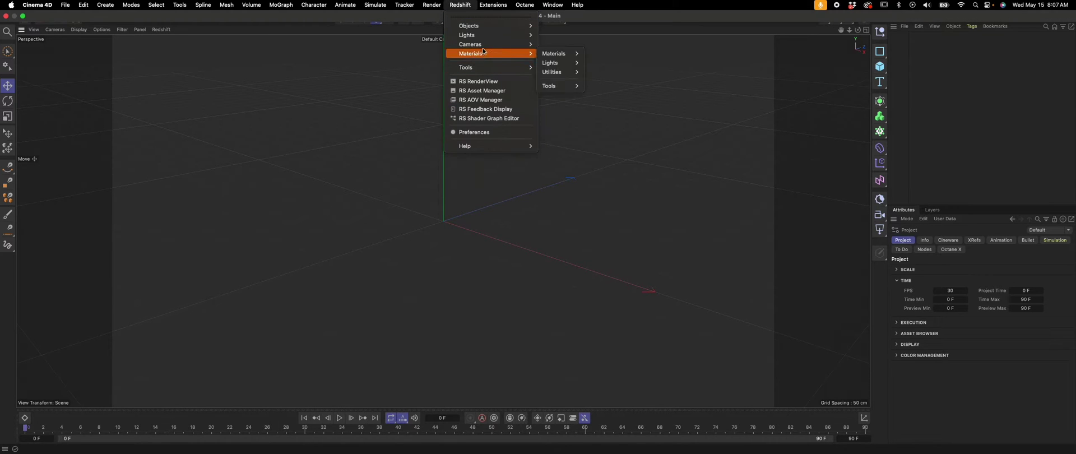
left_click(556, 53)
Add a Camera Calibrator tag to the RS Camera and open the tag's image settings
right_click(914, 37)
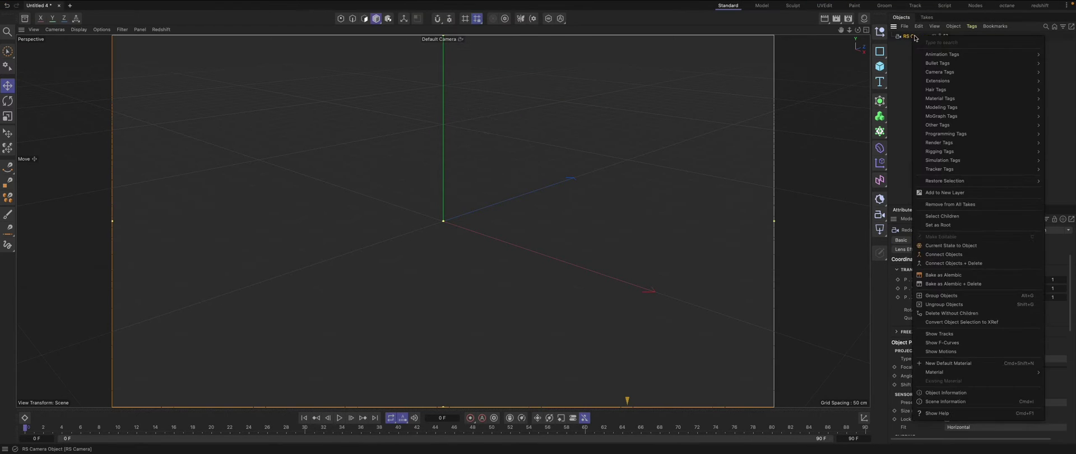
right_click(918, 38)
type("camera ca")
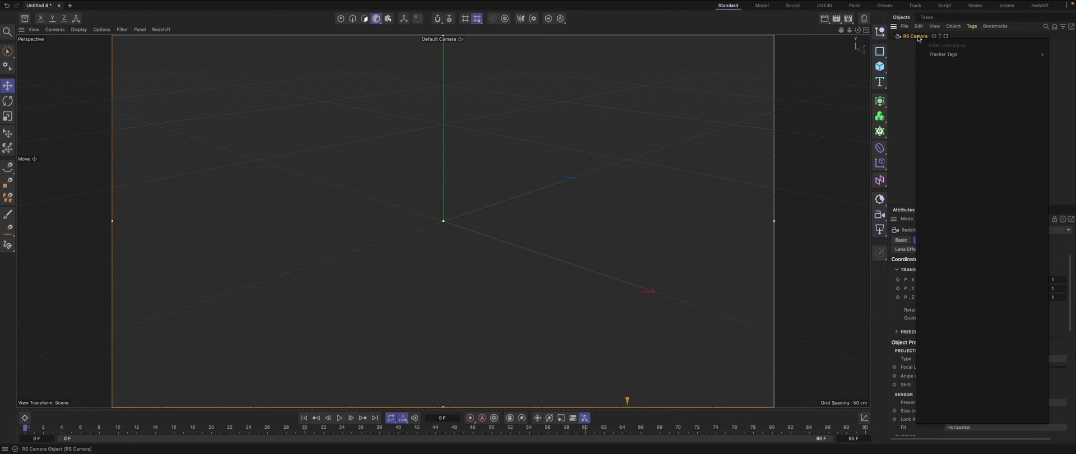
mouse_move(949, 54)
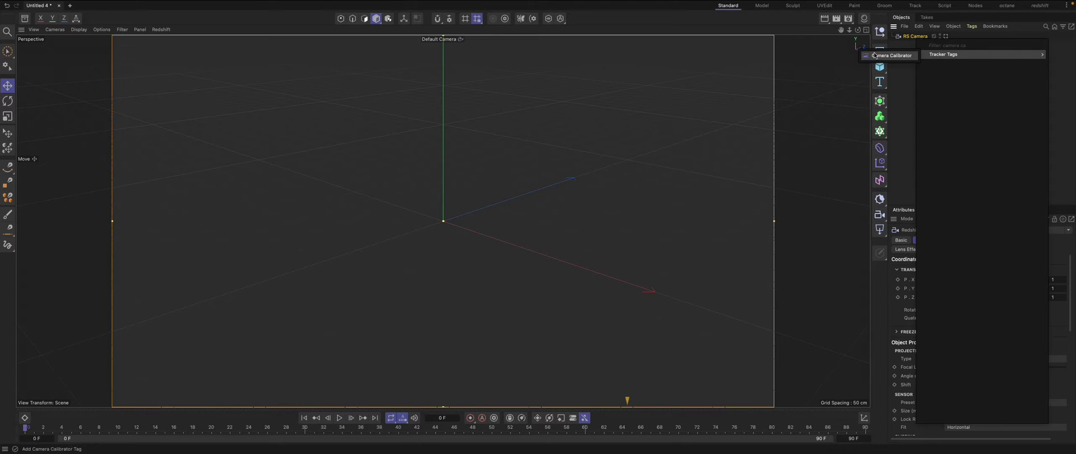
left_click(891, 55)
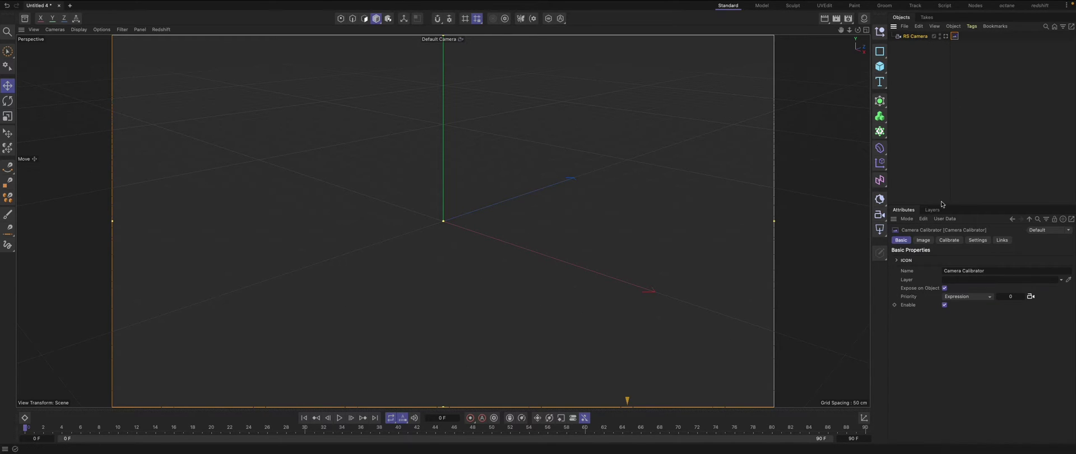
left_click(923, 240)
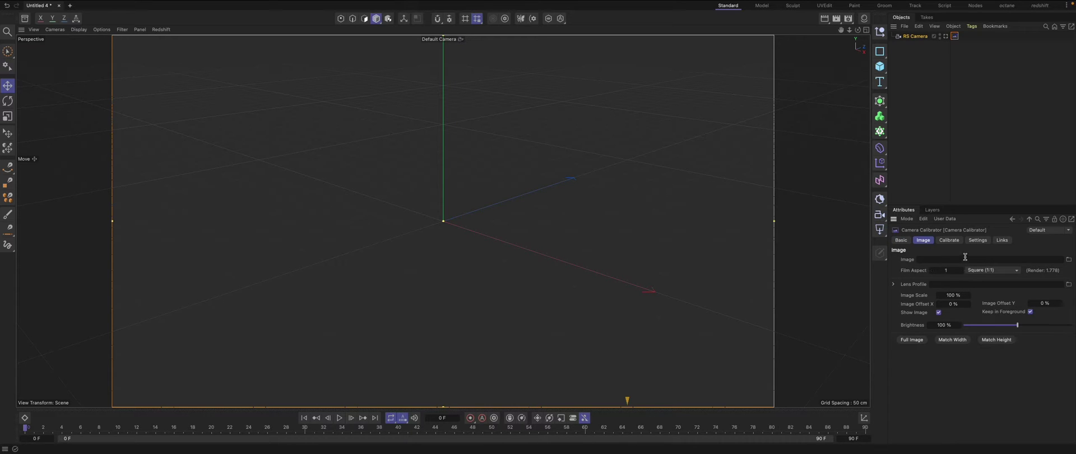
Set the render output size to 1920 x 1080 pixels and lock the aspect ratio
key("ctrl+b")
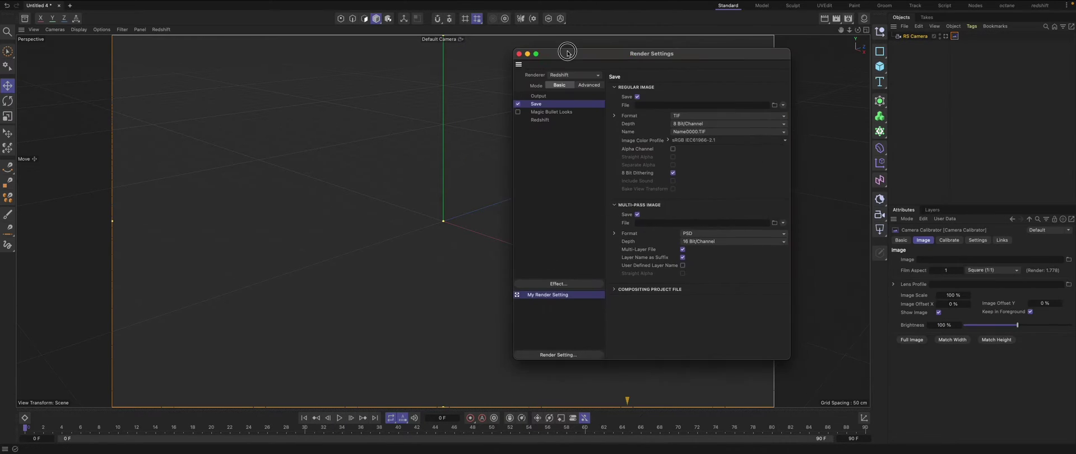
left_click_drag(567, 52, 555, 57)
left_click(527, 102)
left_click(659, 103)
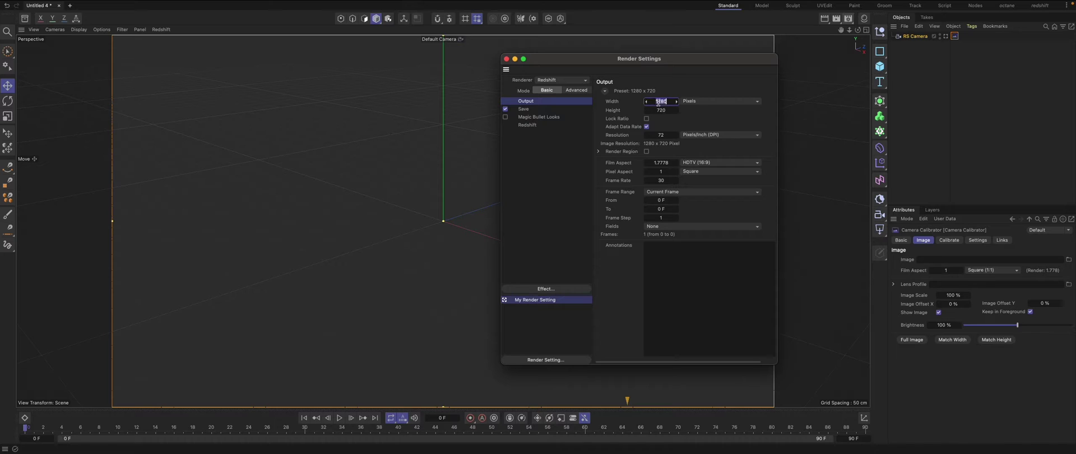
type("1920")
left_click(664, 110)
type("108")
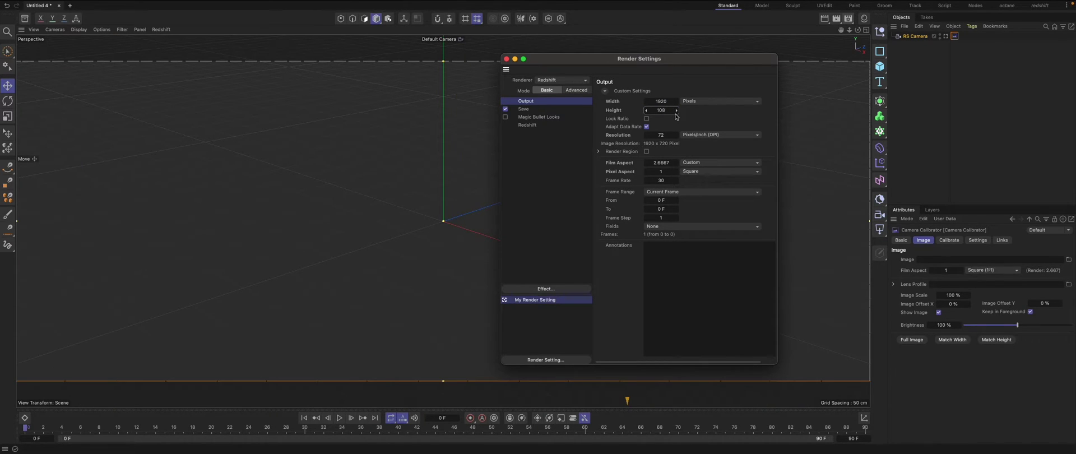
type("0")
key("Return")
left_click(646, 119)
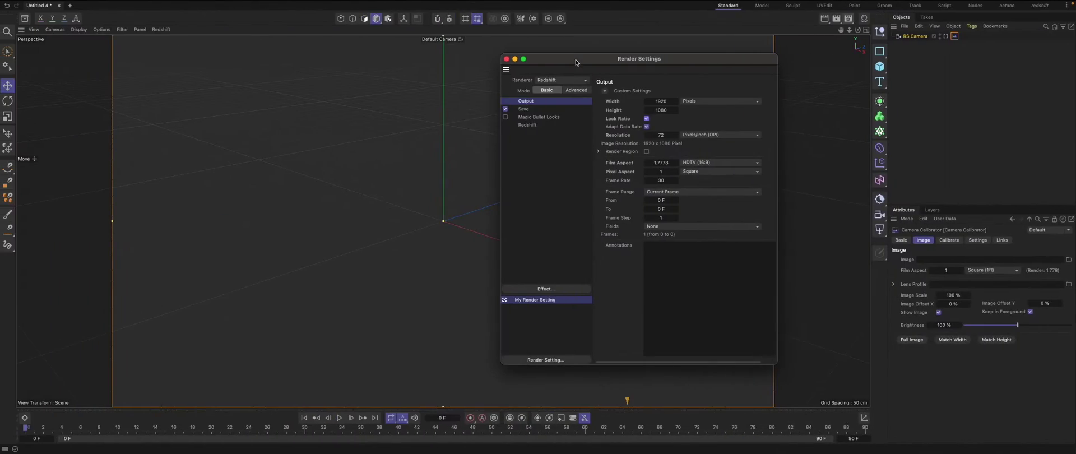
left_click_drag(554, 56, 526, 57)
left_click(474, 57)
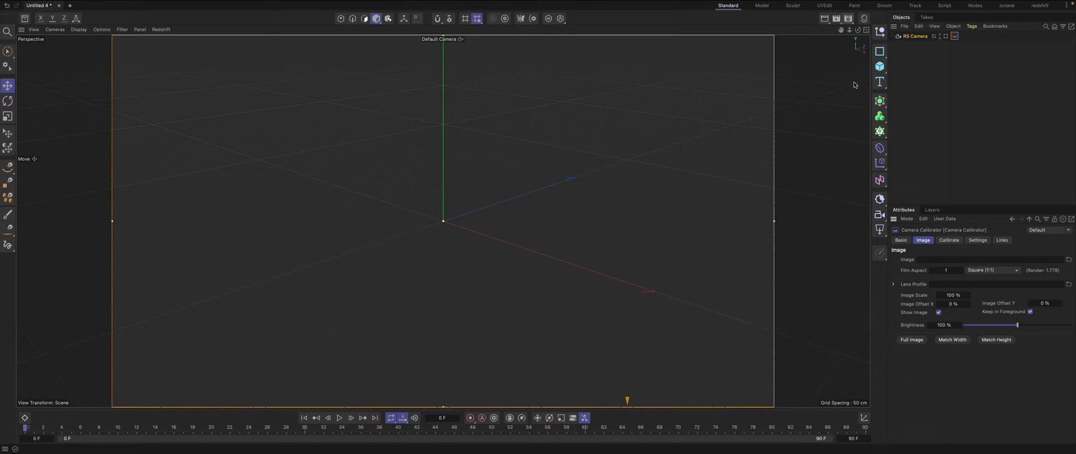
Load Bridge_Images000.png from the Camera_Calibrator folder on the Desktop as the Camera Calibrator image
left_click(915, 36)
left_click(959, 240)
left_click(1017, 249)
left_click(1068, 259)
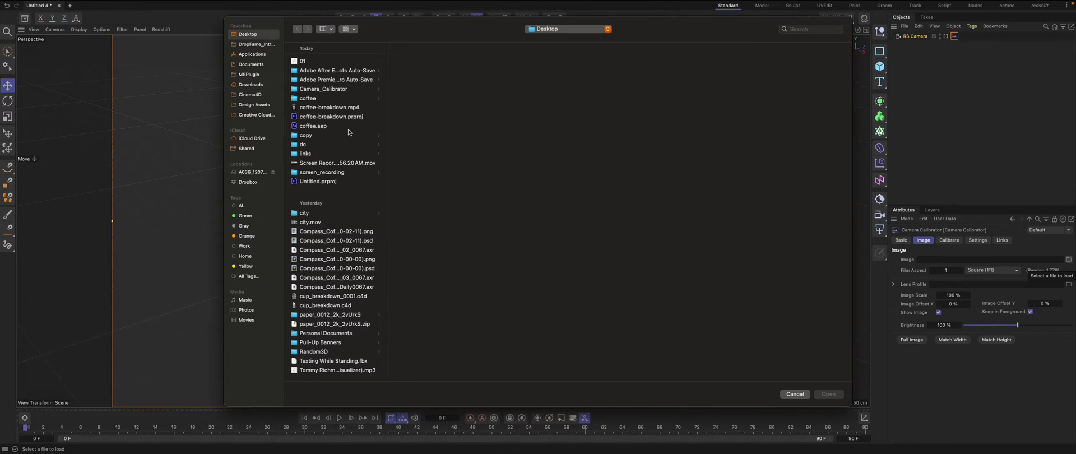
left_click(347, 89)
left_click(426, 61)
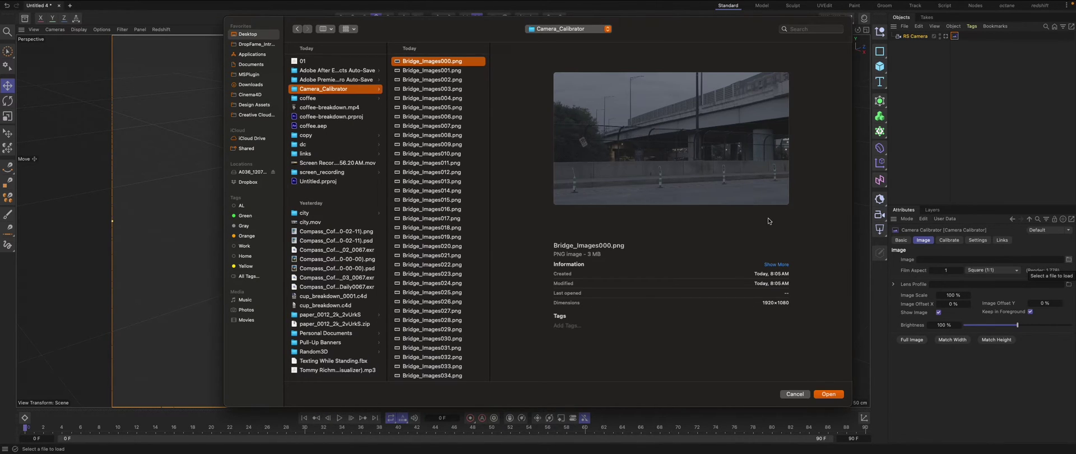
left_click(828, 394)
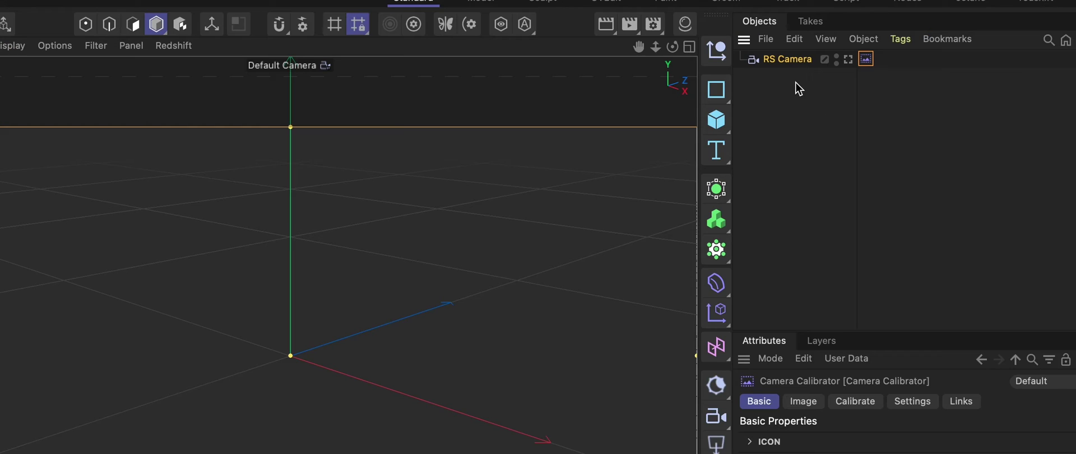
right_click(919, 41)
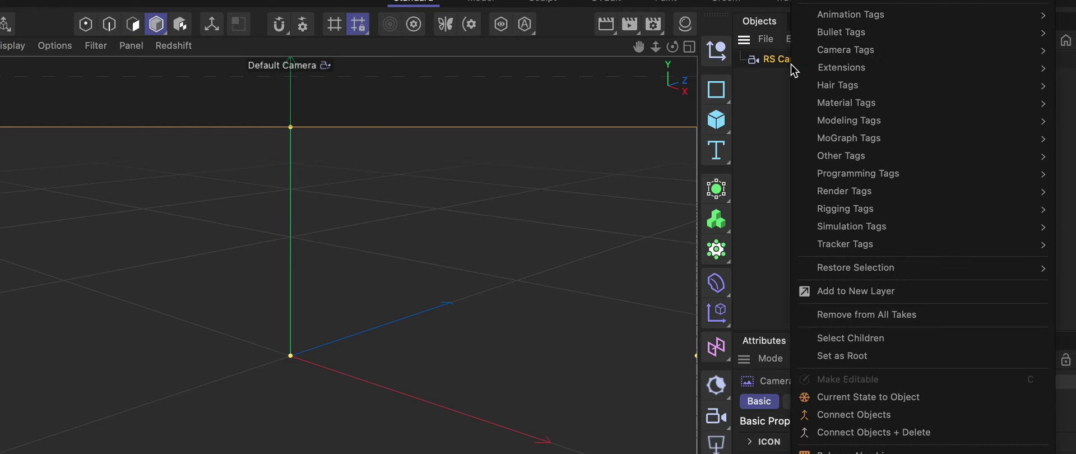
mouse_move(820, 215)
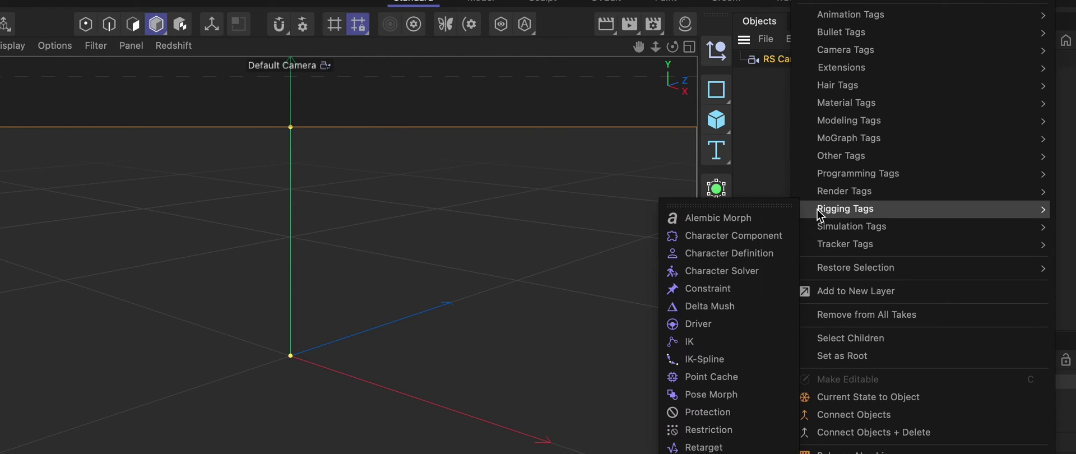
left_click(757, 413)
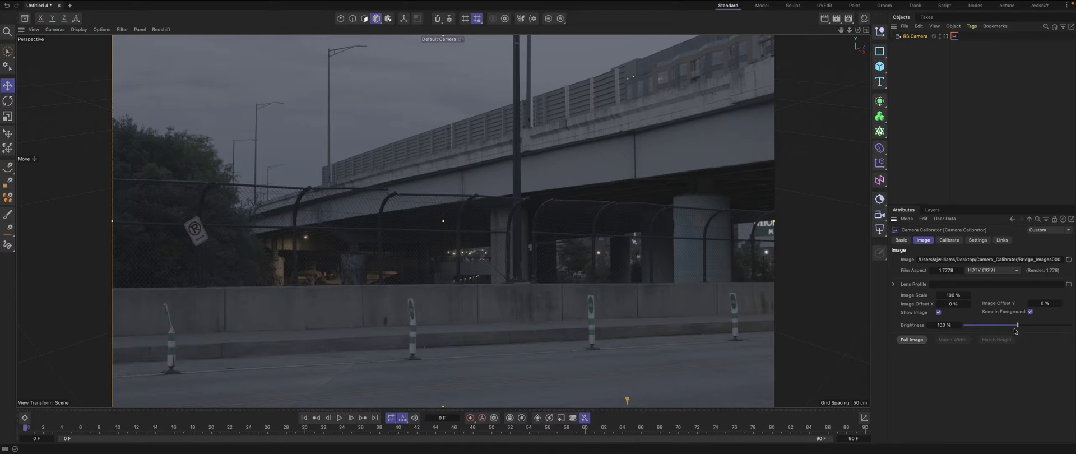
Add a calibration grid and place its four corners flat on the road in front of the barrier
left_click(949, 240)
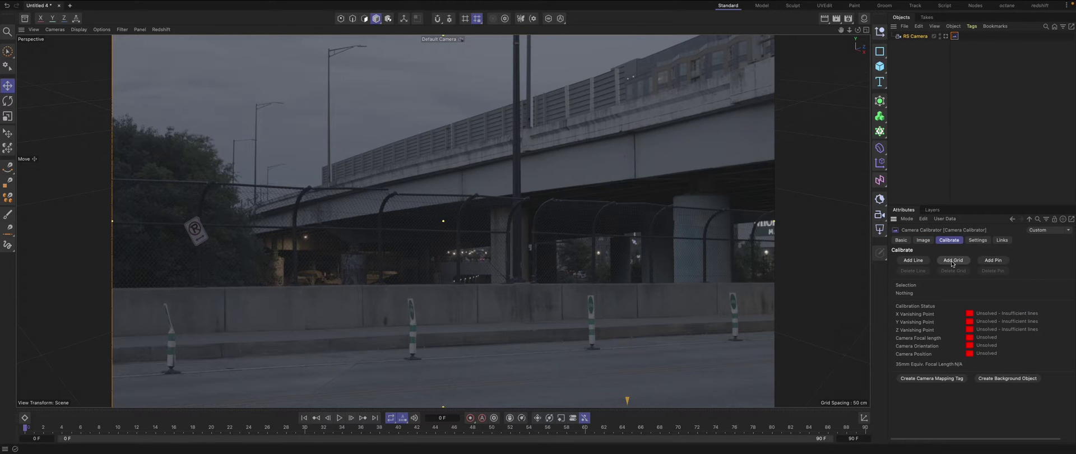
left_click(952, 261)
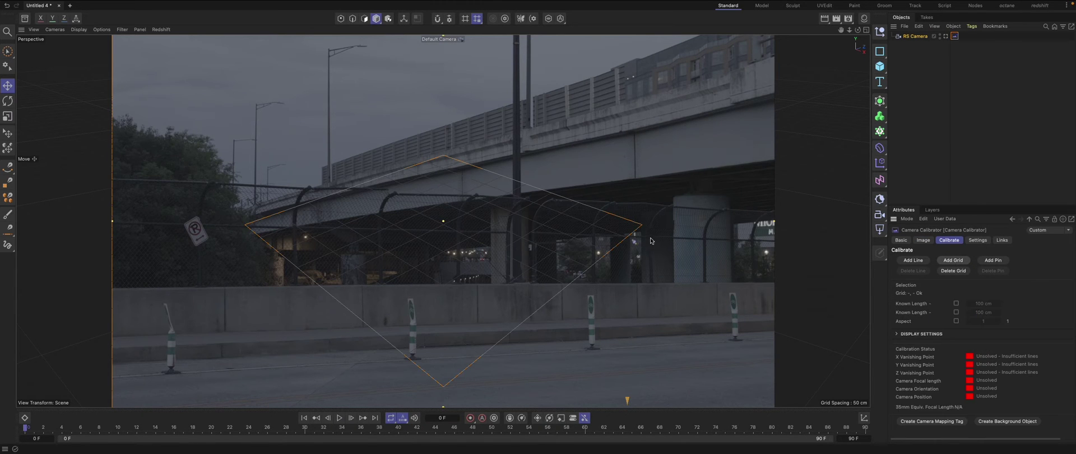
left_click_drag(642, 225, 749, 364)
left_click_drag(442, 386, 340, 395)
left_click_drag(245, 225, 294, 353)
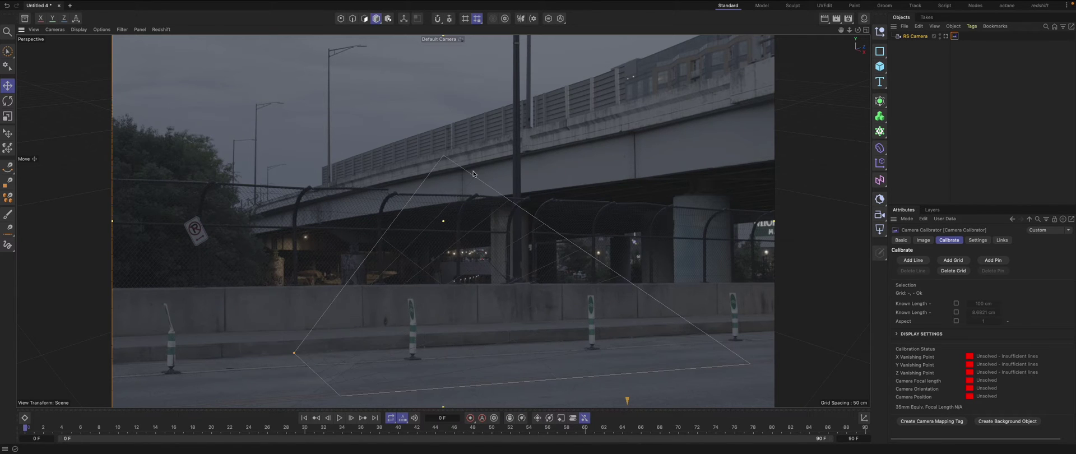
left_click_drag(443, 156, 651, 336)
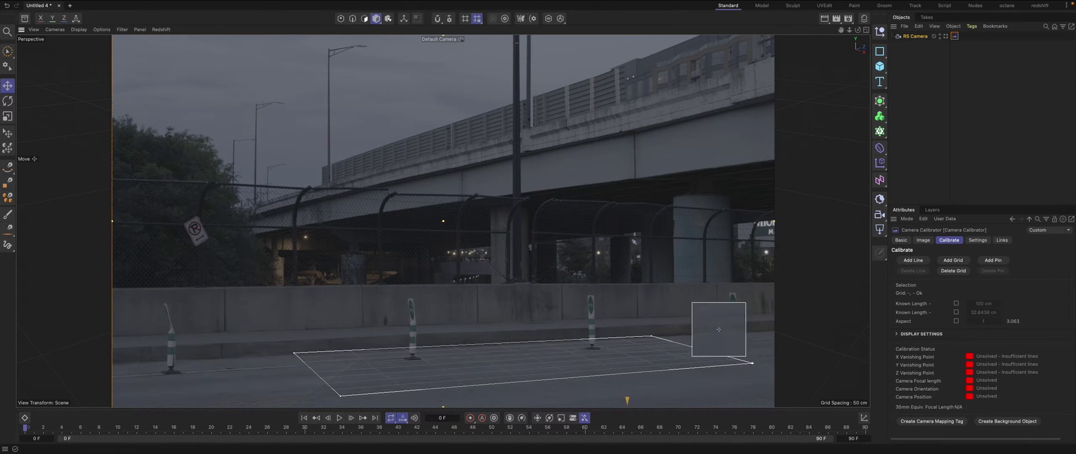
Refine the grid corners, widening the grid along the road to match the footage's perspective
left_click_drag(752, 363, 765, 362)
left_click_drag(294, 353, 295, 354)
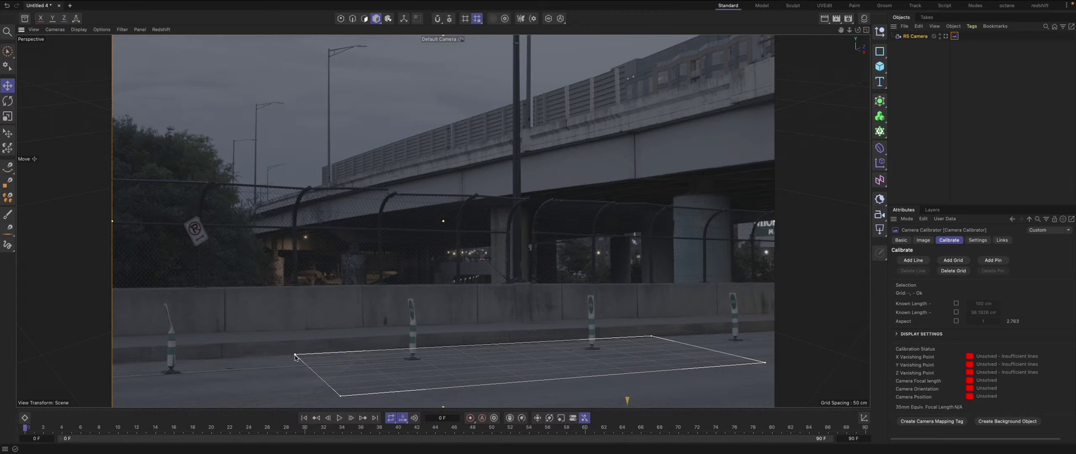
left_click_drag(650, 338, 651, 336)
left_click_drag(294, 354, 211, 358)
left_click_drag(651, 336, 667, 335)
left_click_drag(765, 362, 774, 361)
left_click_drag(666, 335, 639, 336)
left_click_drag(340, 396, 335, 396)
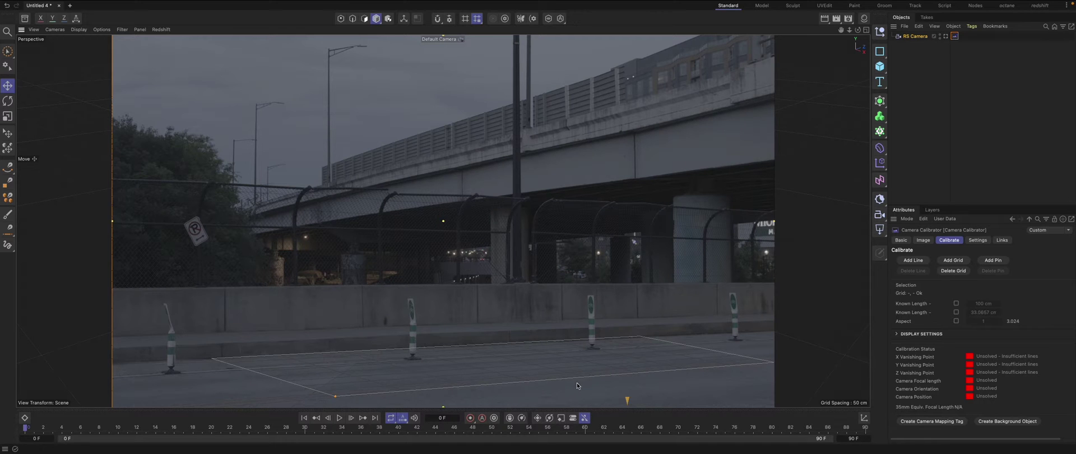
Assign the grid's direction along the road to the Z axis and its crosswise direction to the X axis
left_click(593, 380)
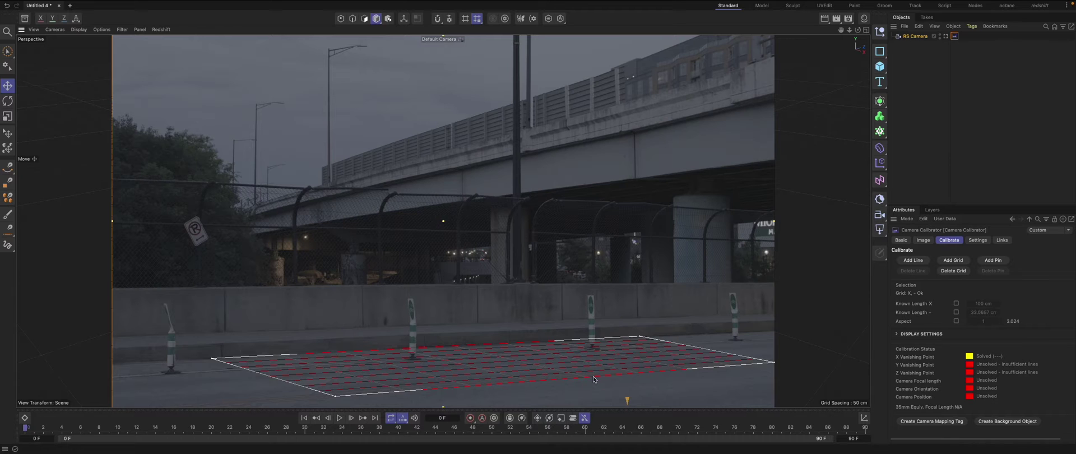
left_click(604, 380)
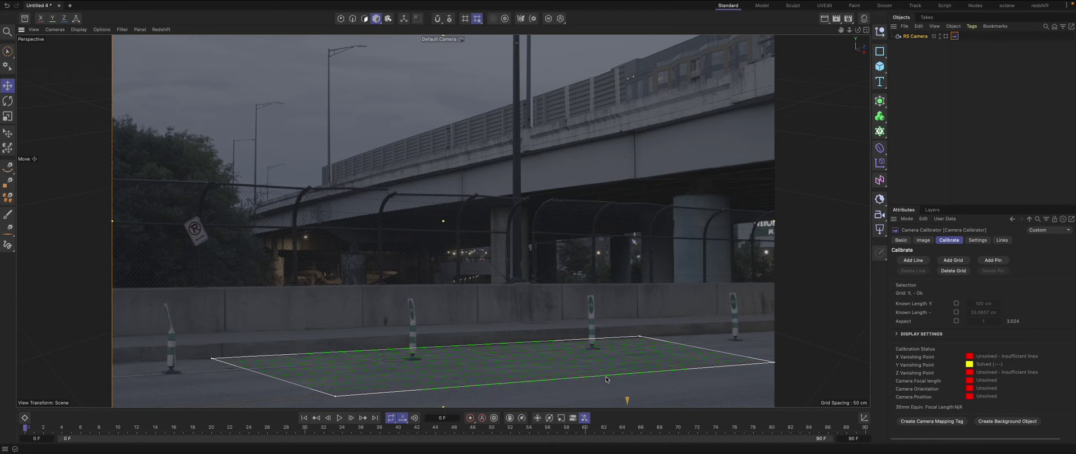
left_click(605, 379)
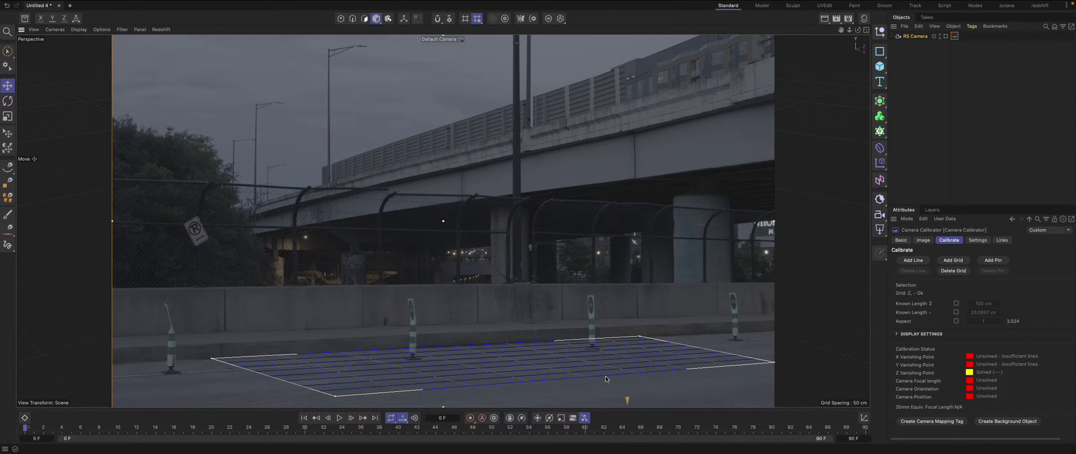
left_click(272, 376)
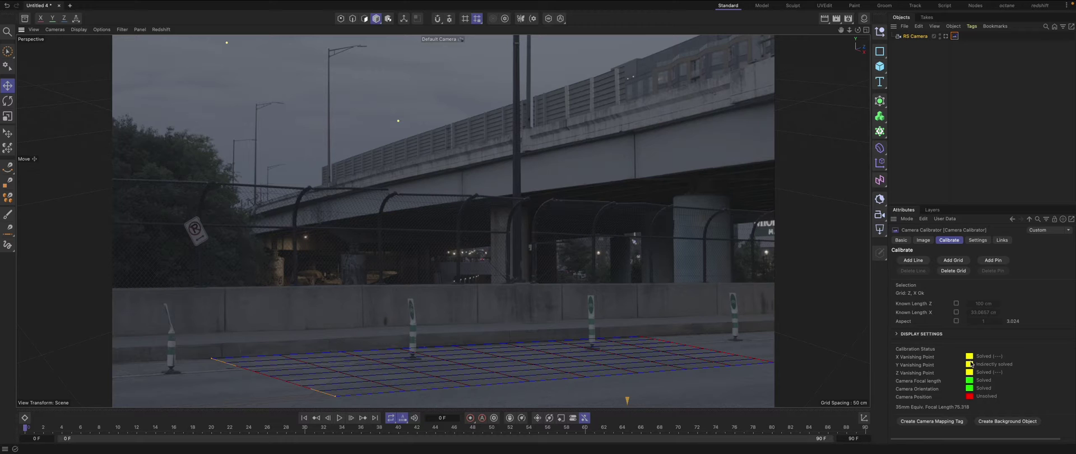
Add a calibration line along the vertical pole above the bridge and assign it to the Y axis
left_click(920, 262)
left_click_drag(236, 288, 531, 40)
left_click_drag(643, 288, 531, 123)
left_click(531, 77)
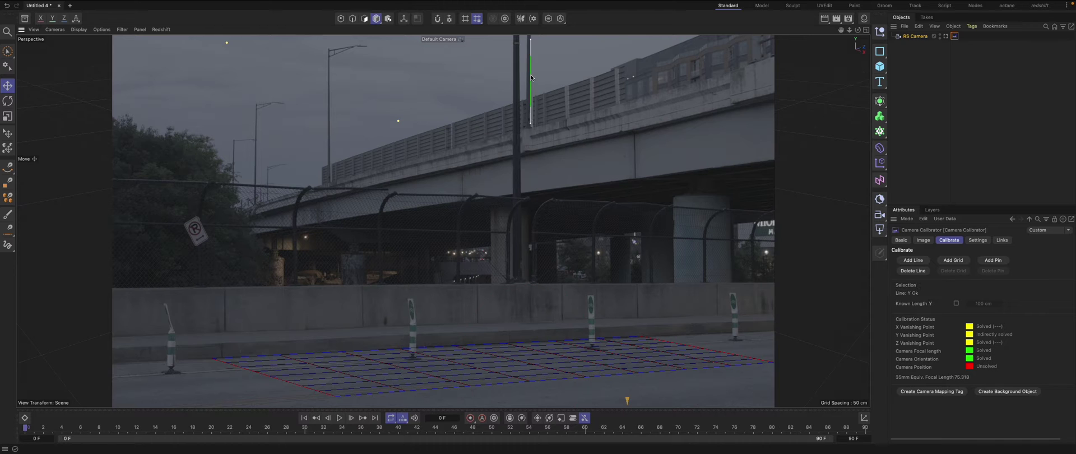
Add a second vertical calibration line on the bridge girder's seam and assign it to the Y axis
left_click(913, 260)
left_click_drag(244, 287, 634, 134)
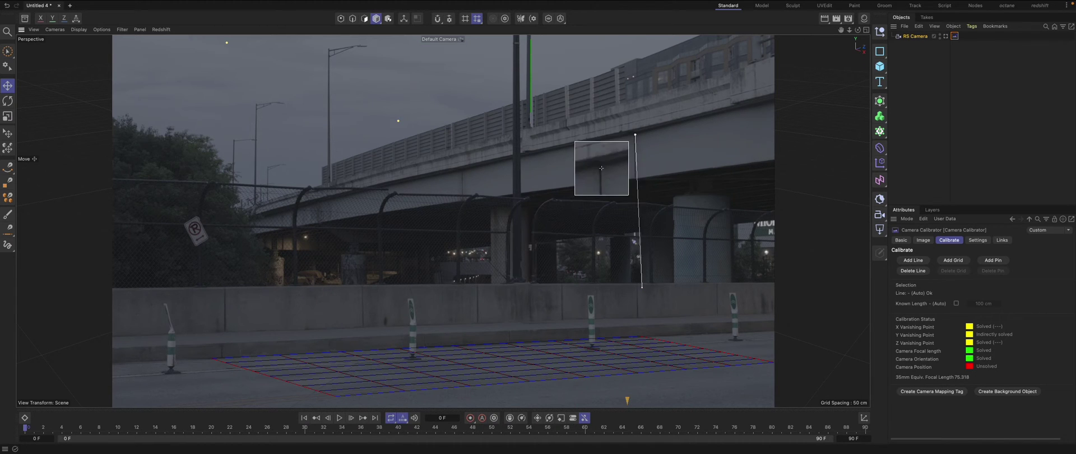
left_click_drag(642, 288, 635, 178)
left_click(635, 160)
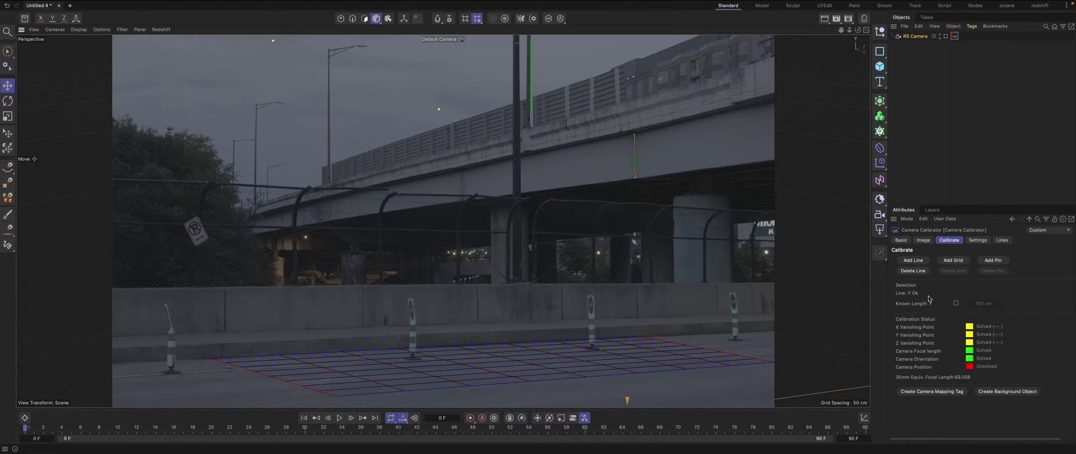
Add a horizontal calibration line across the concrete barrier and extend the road grid's near corner outward
left_click(913, 260)
left_click_drag(244, 287, 219, 331)
left_click_drag(642, 289, 641, 317)
left_click(913, 260)
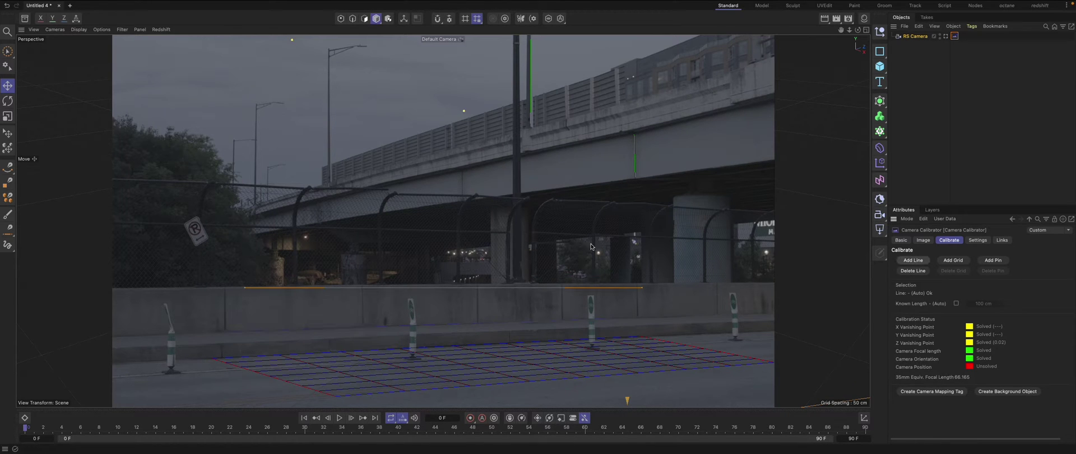
left_click_drag(336, 397, 300, 399)
left_click_drag(300, 399, 277, 400)
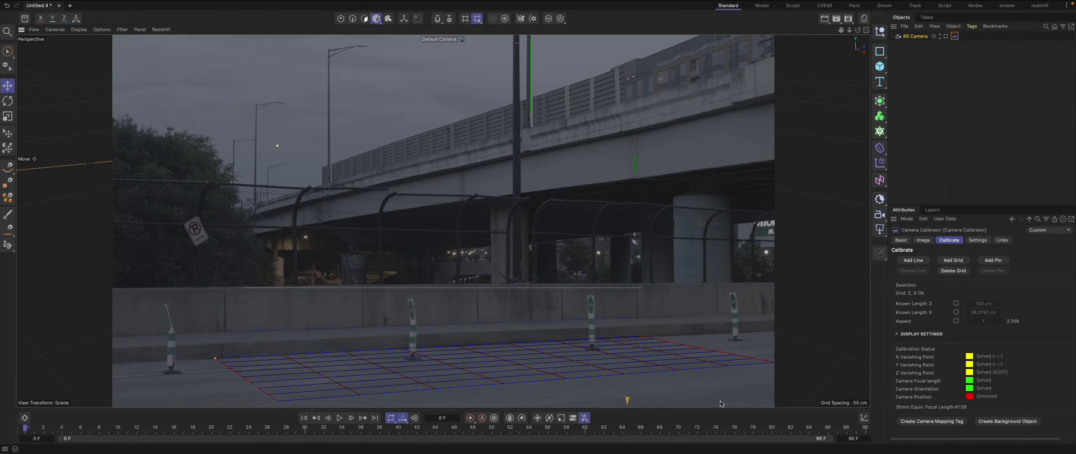
Assign the barrier line to the Z axis and align its end with the barrier's top edge
left_click(506, 288, "shift")
left_click(507, 288, "shift")
left_click(506, 288, "shift")
left_click_drag(642, 287, 643, 284)
left_click(439, 307)
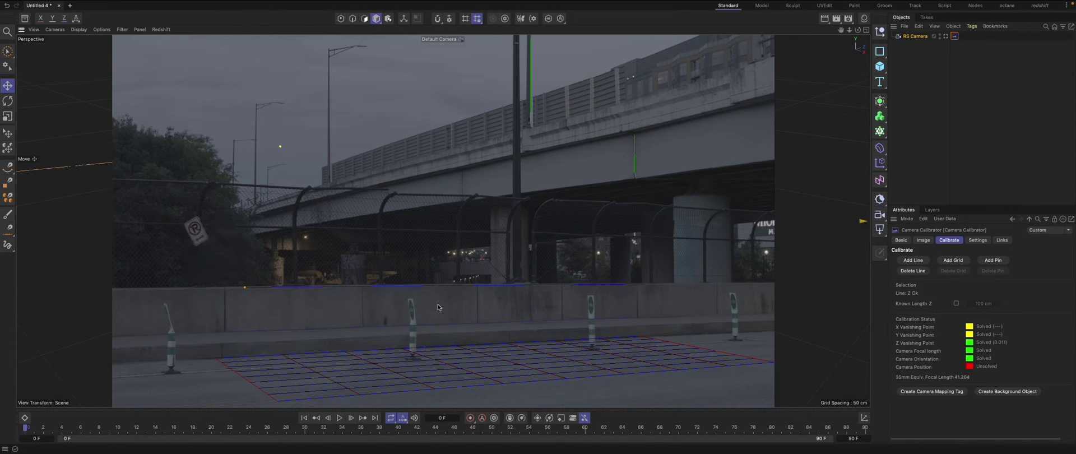
Add a calibration pin and place it on the road within the grid as the 0, 0, 0 cm origin
left_click(992, 260)
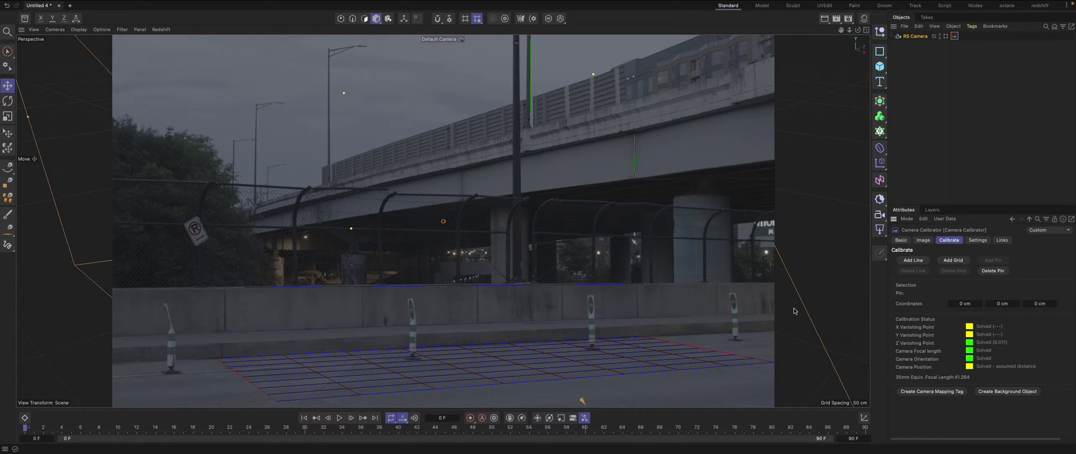
left_click_drag(443, 222, 488, 379)
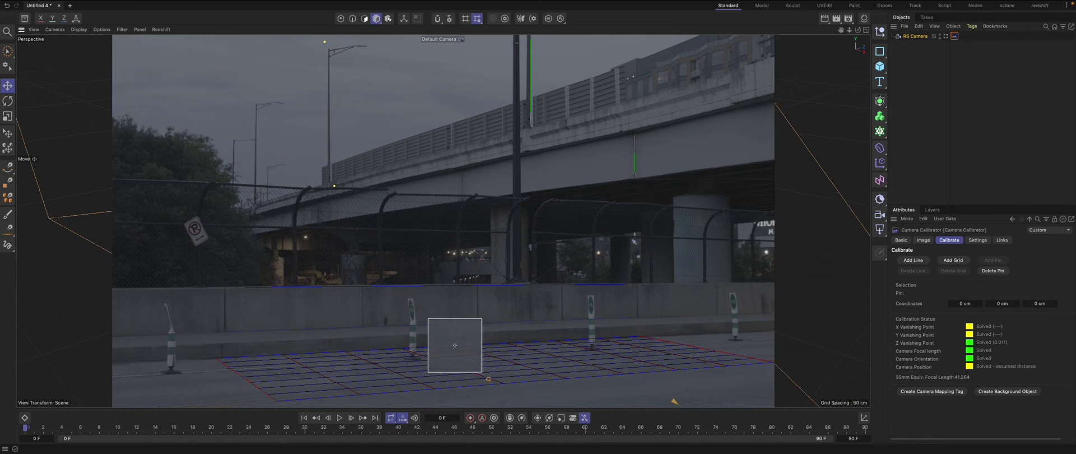
mouse_move(488, 378)
left_mouse_down()
mouse_move(517, 345)
mouse_move(508, 378)
mouse_move(488, 378)
left_mouse_up()
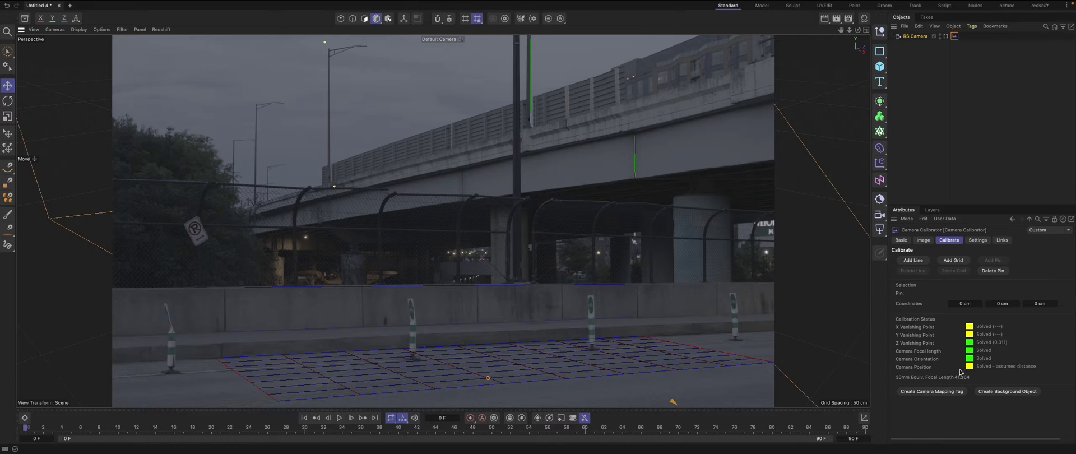
Create a background object from the calibrated footage and look through the RS Camera with everything deselected
left_click(1007, 391)
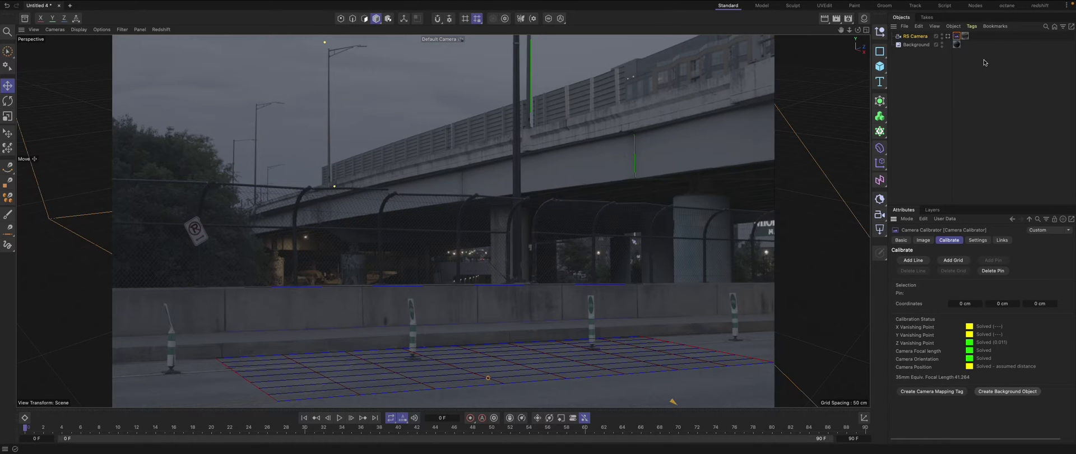
left_click(947, 36)
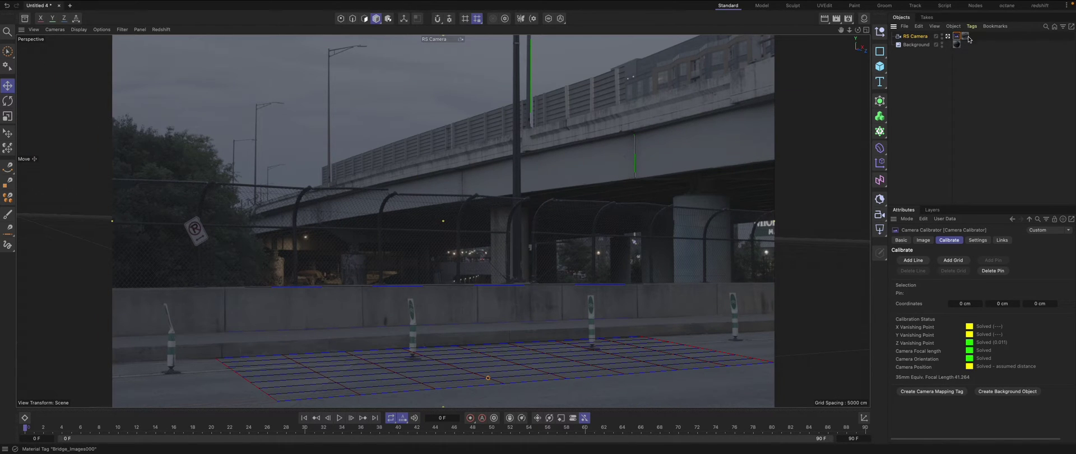
left_click(949, 112)
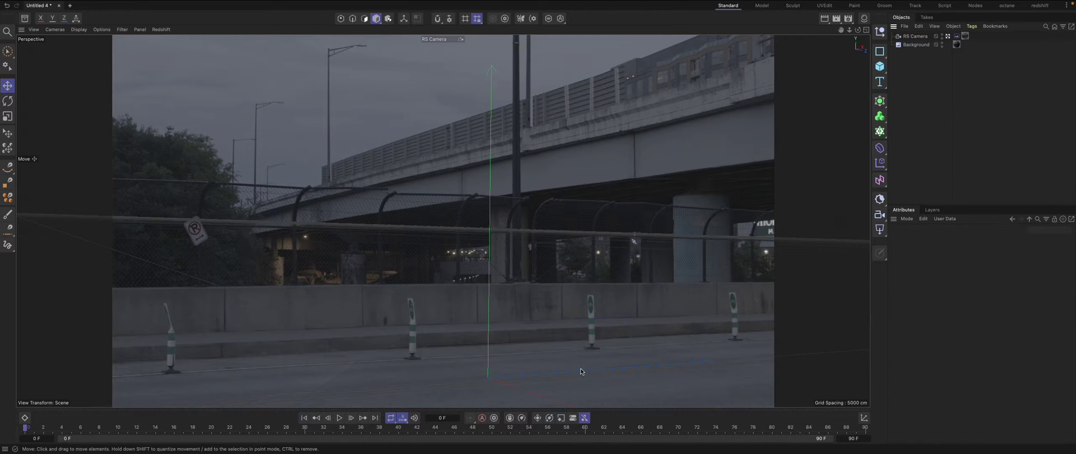
Add a plane on the road at the origin and stretch its height to about 962 cm
left_click(880, 66)
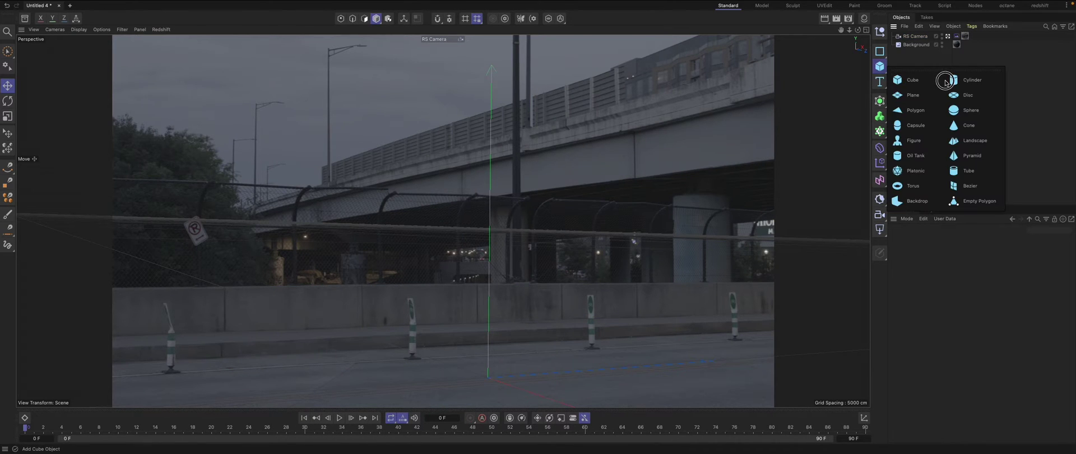
left_click(928, 95)
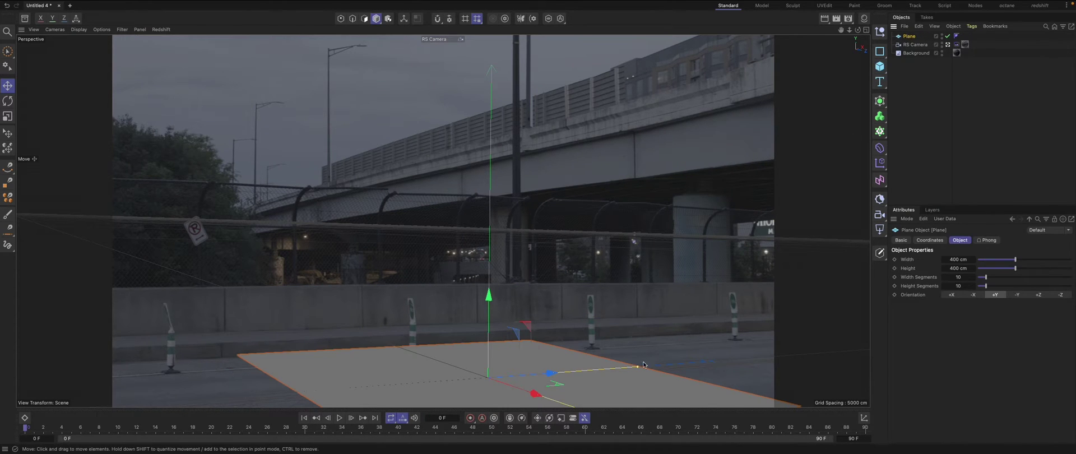
left_click_drag(643, 364, 819, 371)
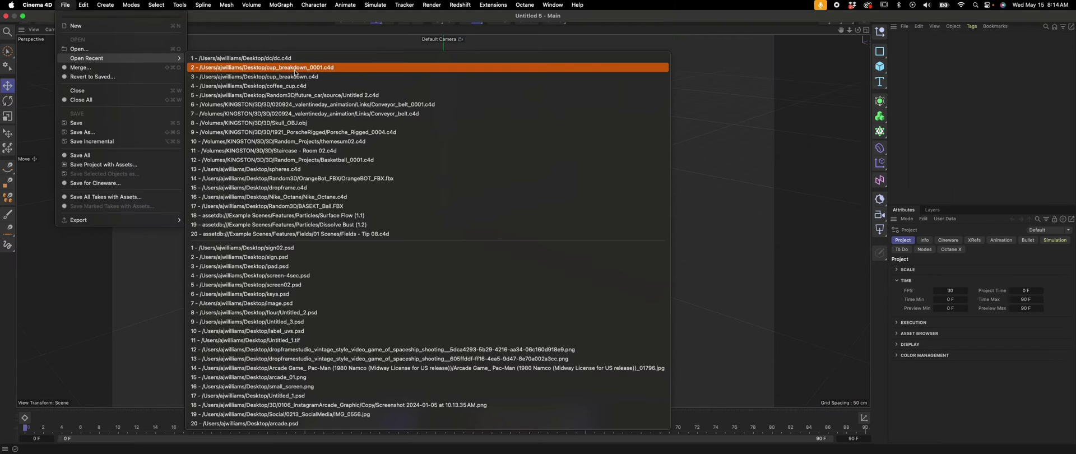
Open the recent projects cup_breakdown_0001.c4d and cup_breakdown.c4d, dismissing their loading dialogs
left_click(783, 78)
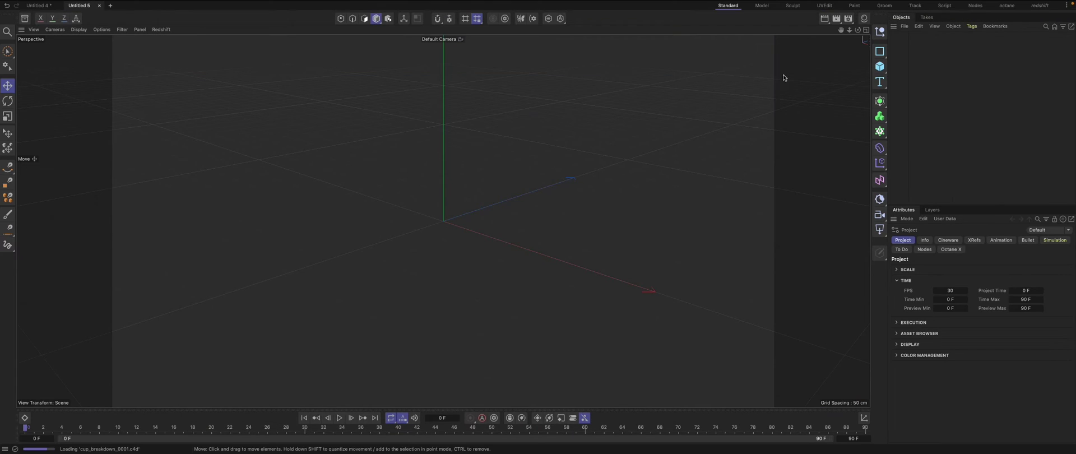
left_click(548, 202)
left_click(512, 53)
left_click(83, 5)
mouse_move(66, 5)
mouse_move(85, 59)
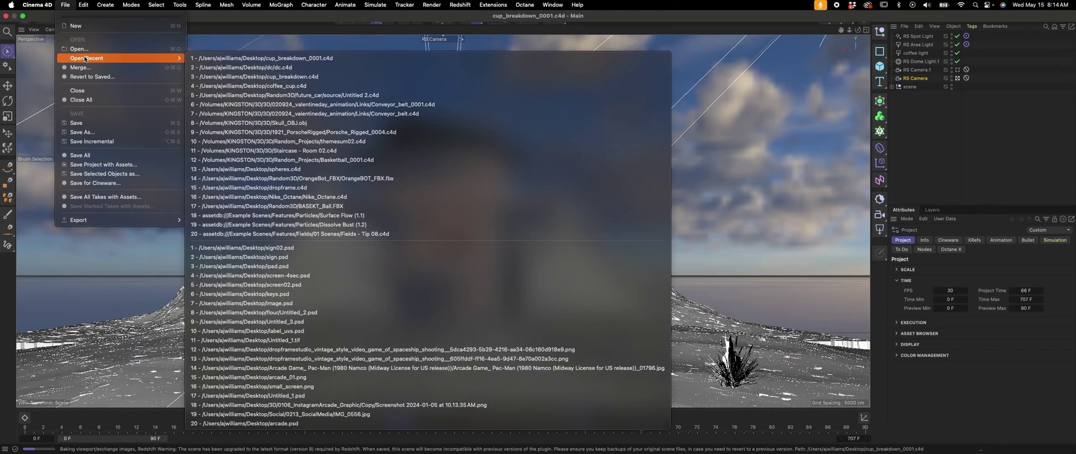
left_click(255, 76)
left_click(532, 199)
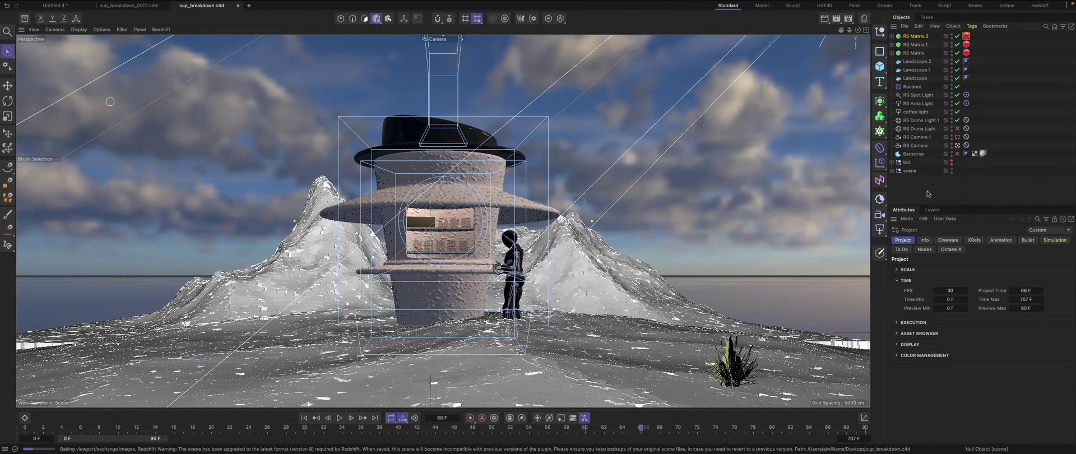
Copy the scene group with the coffee cup from cup_breakdown.c4d and close that project without saving
left_click(911, 171)
left_click(892, 171)
scroll(914, 168, "down", 2)
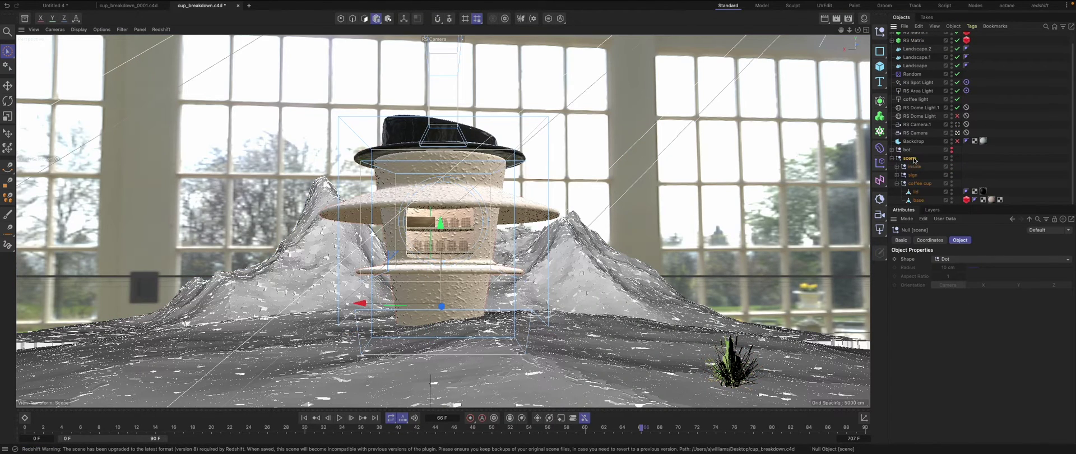
left_click(238, 5)
left_click(521, 194)
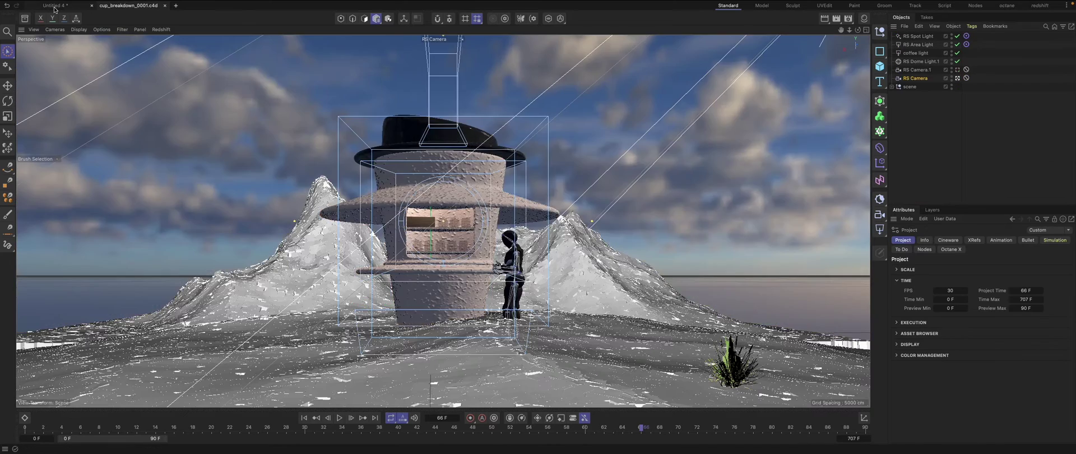
Paste the scene group into the Untitled 4 project and scale the coffee cup down to fit the bridge shot
left_click(55, 6)
key("super+v")
left_click(518, 198)
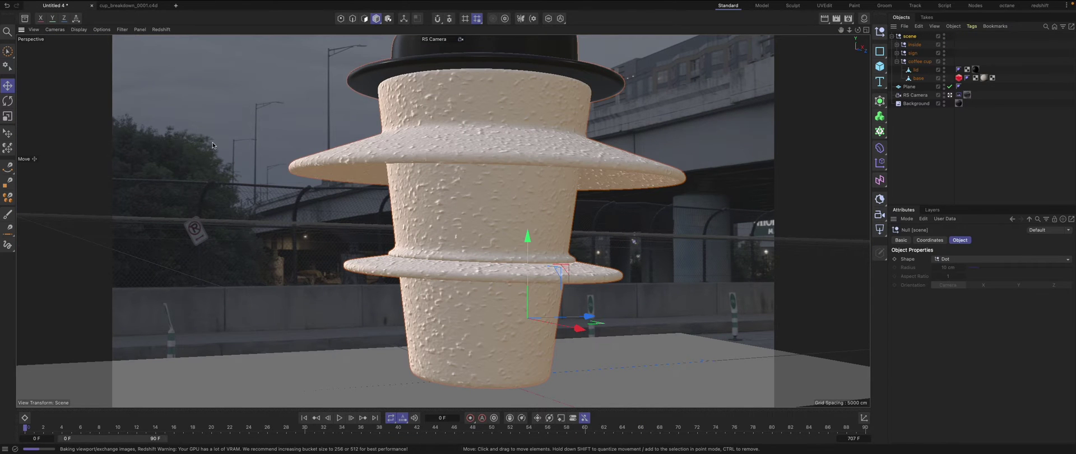
key("t")
left_click_drag(748, 149, 618, 163)
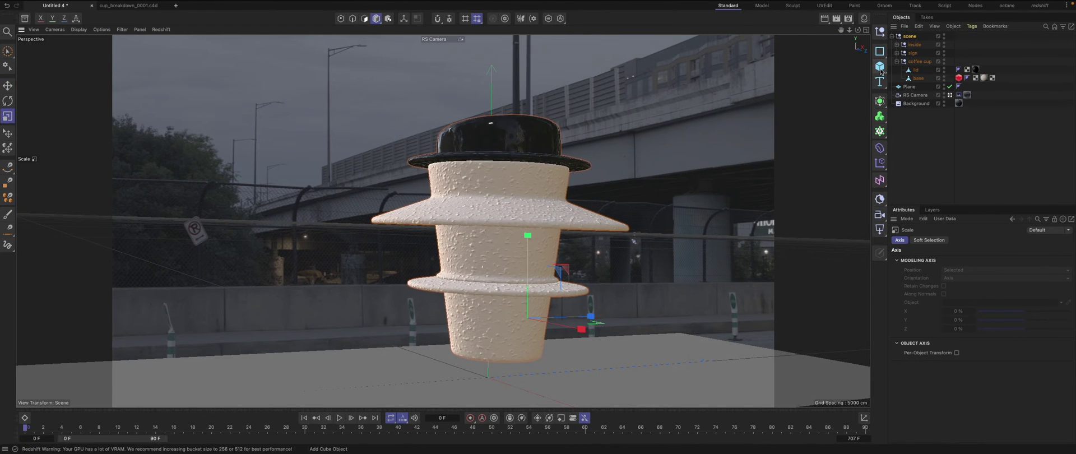
Add a Figure as a scale reference and move it sideways to stand beside the coffee cup
left_click_drag(880, 67, 918, 140)
key("9")
mouse_move(533, 389)
left_mouse_down()
mouse_move(607, 408)
mouse_move(746, 388)
left_mouse_up()
Disable the reference figure and scale the scene group down to about 90%
key("t")
left_click(909, 45)
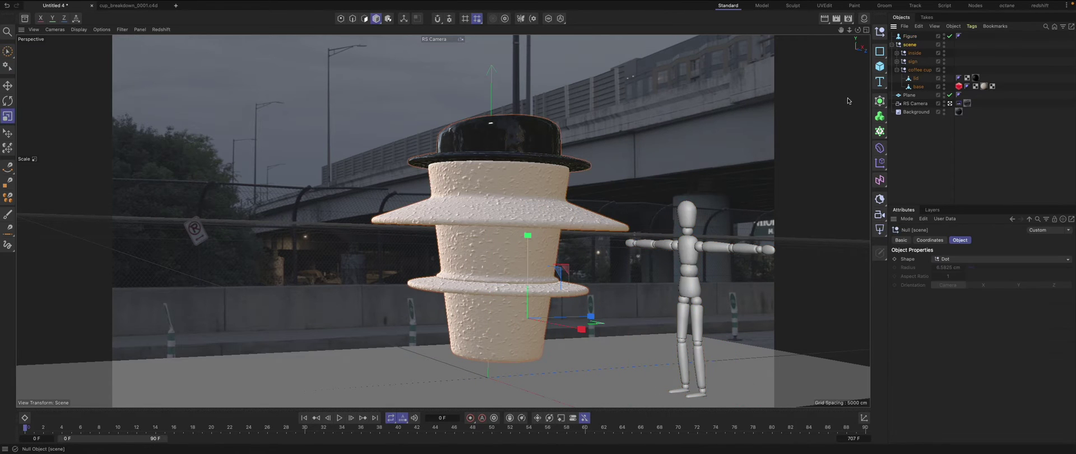
left_click(949, 36)
mouse_move(287, 294)
left_mouse_down()
mouse_move(240, 293)
mouse_move(271, 288)
left_mouse_up()
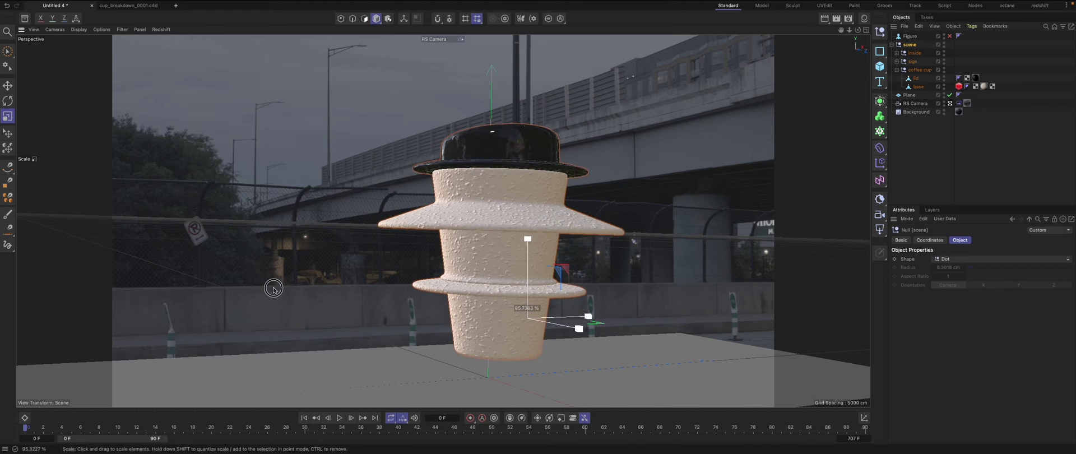
Lower the coffee cup toward the ground plane and push it back on the road along the X axis
key("9")
left_click(525, 5)
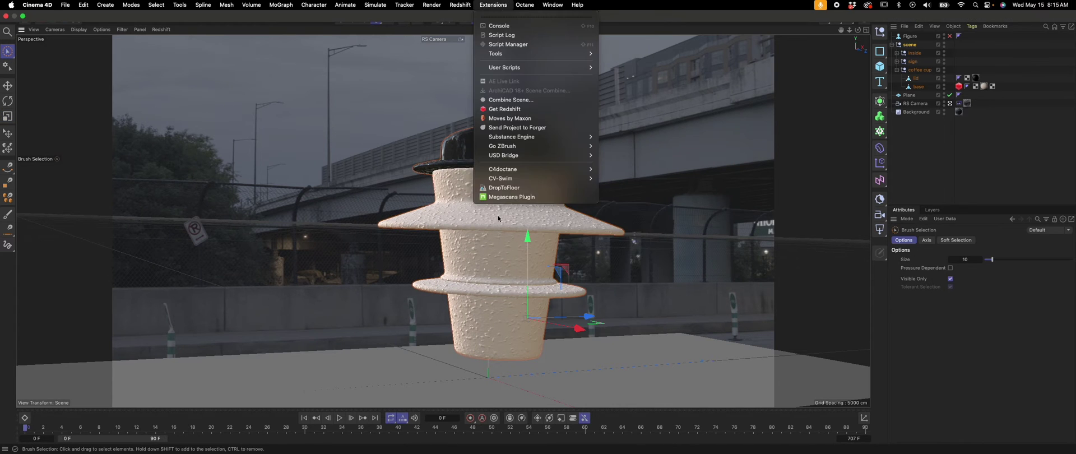
left_click(500, 218)
left_click_drag(525, 252, 524, 272)
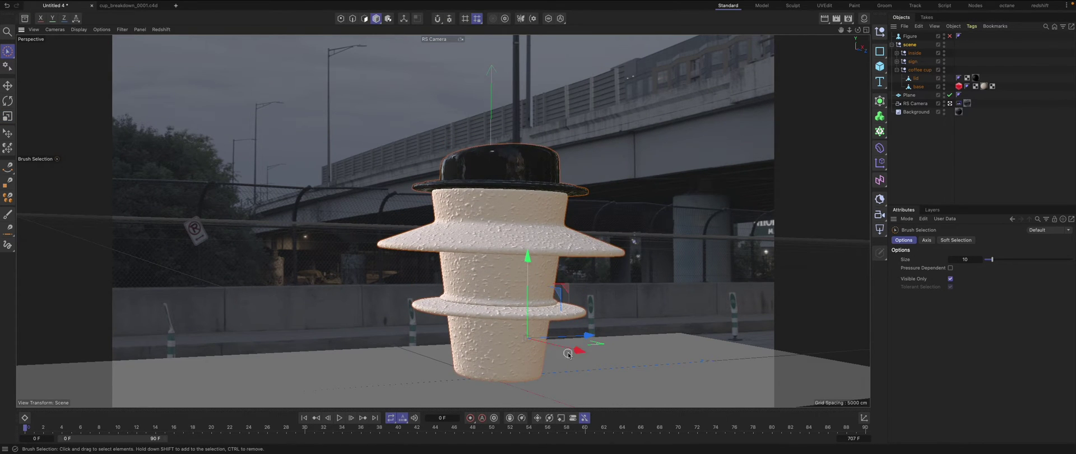
left_click_drag(571, 352, 602, 325)
Start a live render in the Redshift RenderView and rotate the coffee cup so its window opening turns toward the camera
left_click(462, 5)
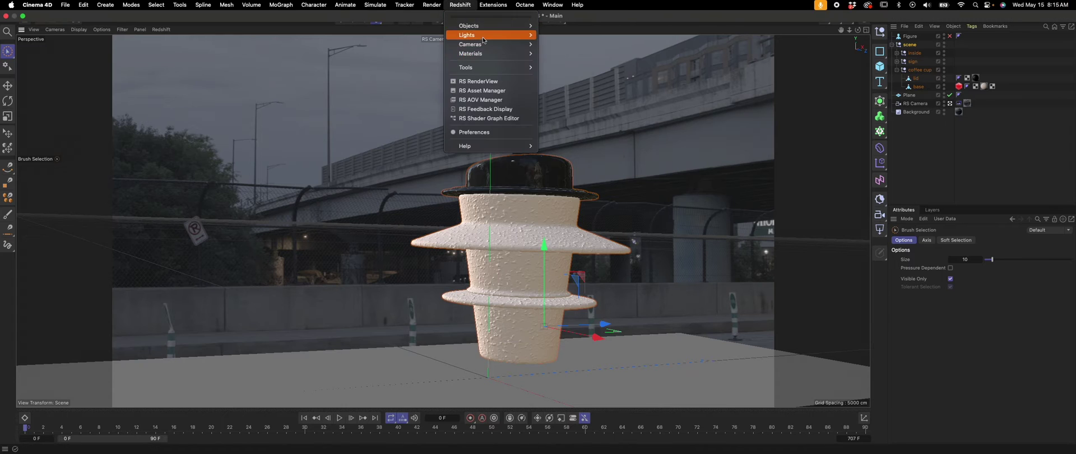
left_click(476, 37)
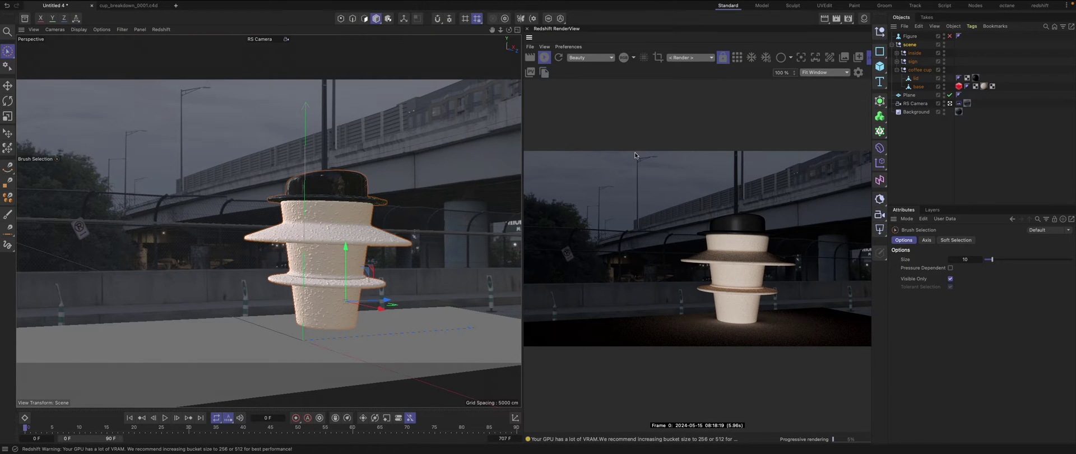
left_click(912, 46)
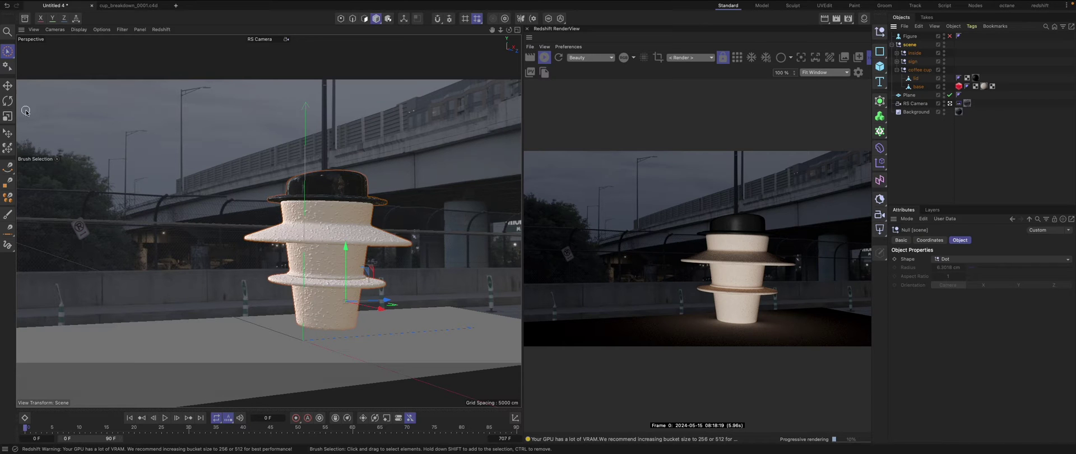
key("r")
left_click_drag(361, 320, 254, 321)
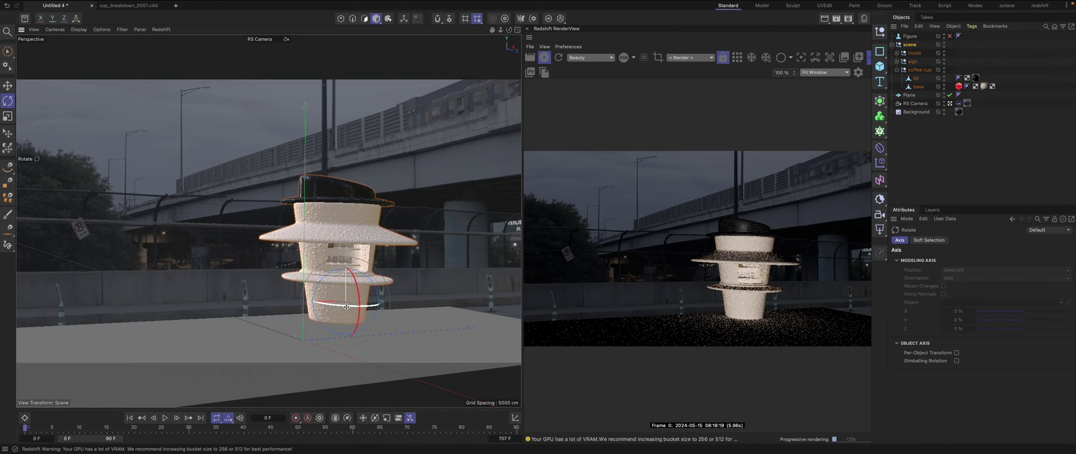
Scale the coffee cup up to about 113% and shift it about 28 cm along its Z axis
left_click(7, 116)
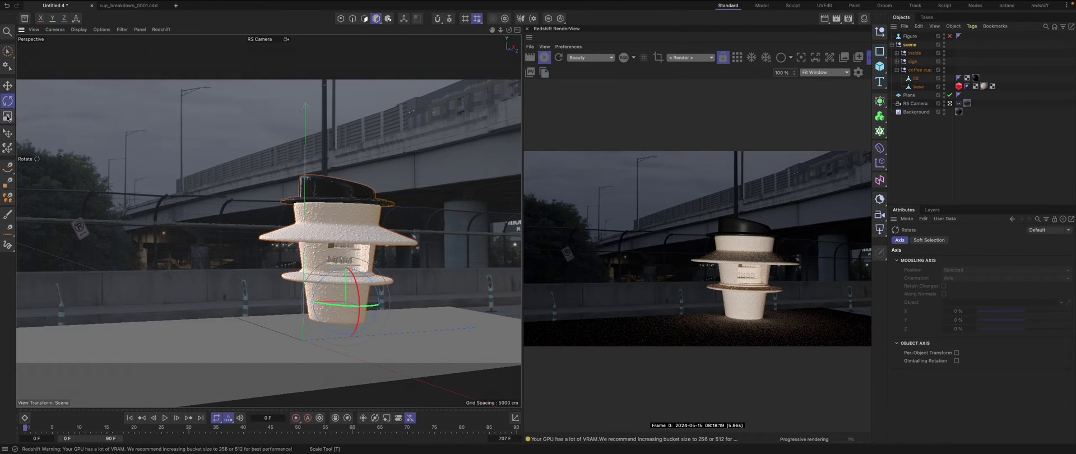
left_click_drag(185, 172, 235, 172)
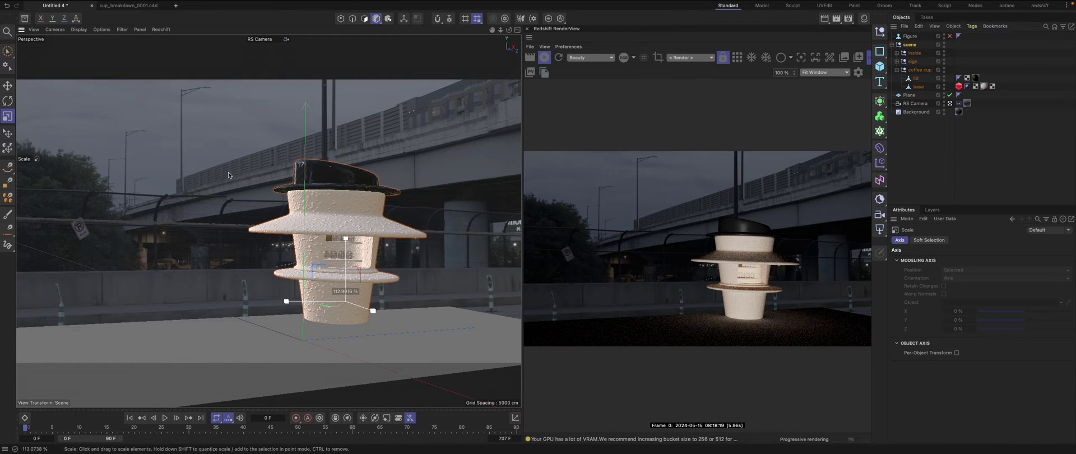
left_click(7, 51)
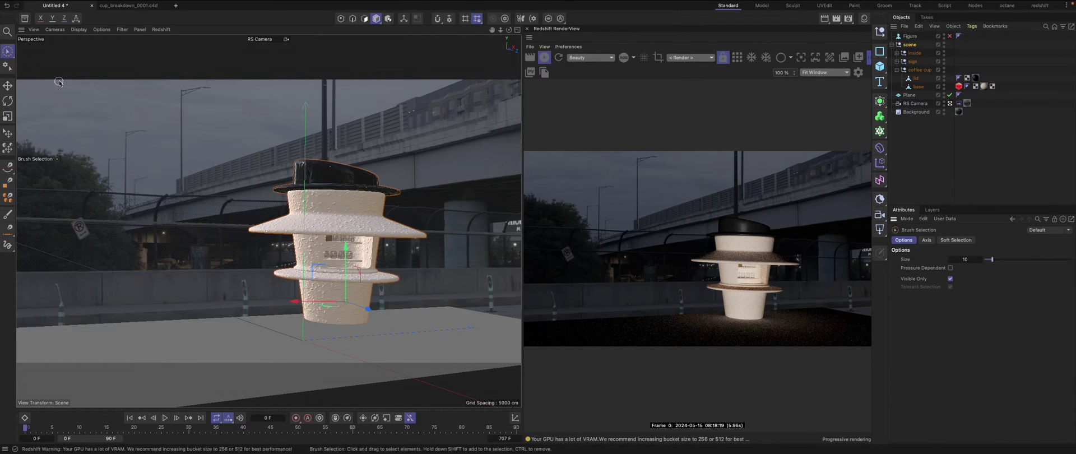
left_click_drag(368, 308, 357, 306)
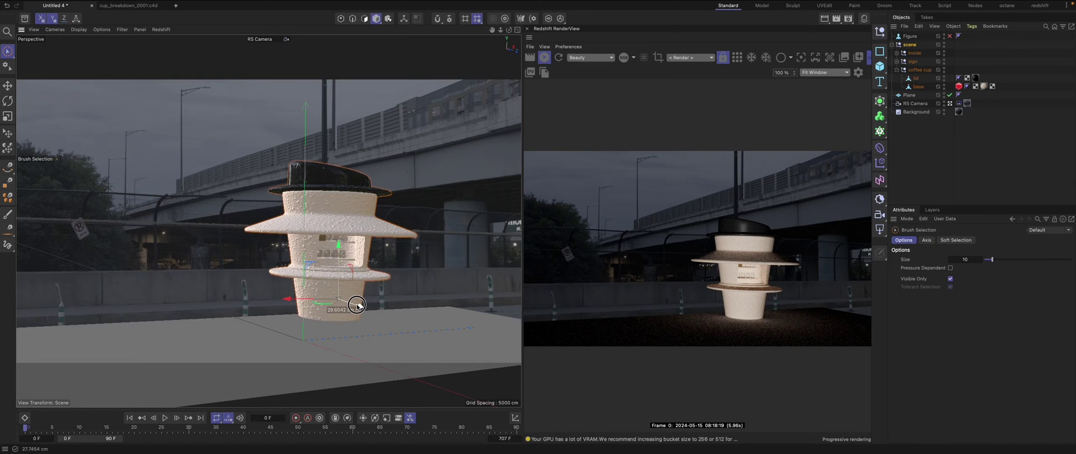
Widen the ground plane toward the camera to about 507 cm
left_click(367, 387)
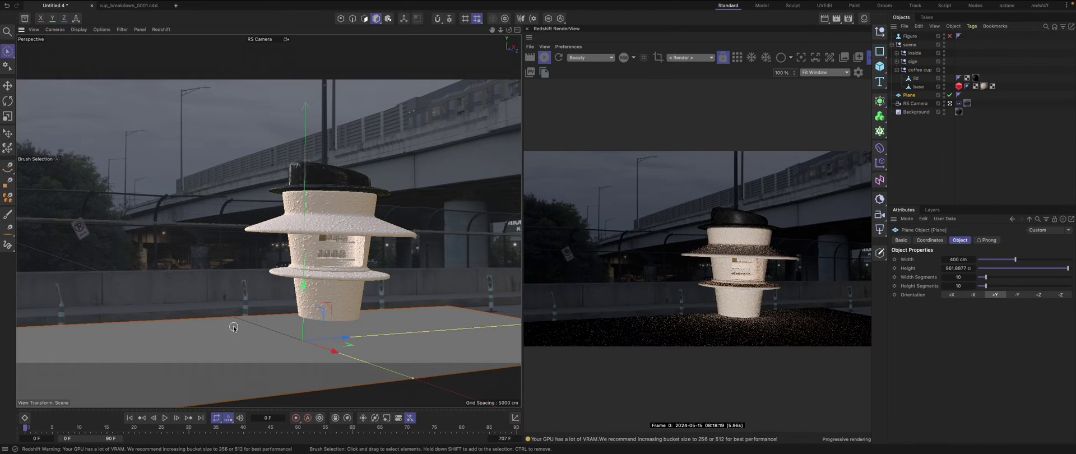
left_click_drag(410, 383, 454, 392)
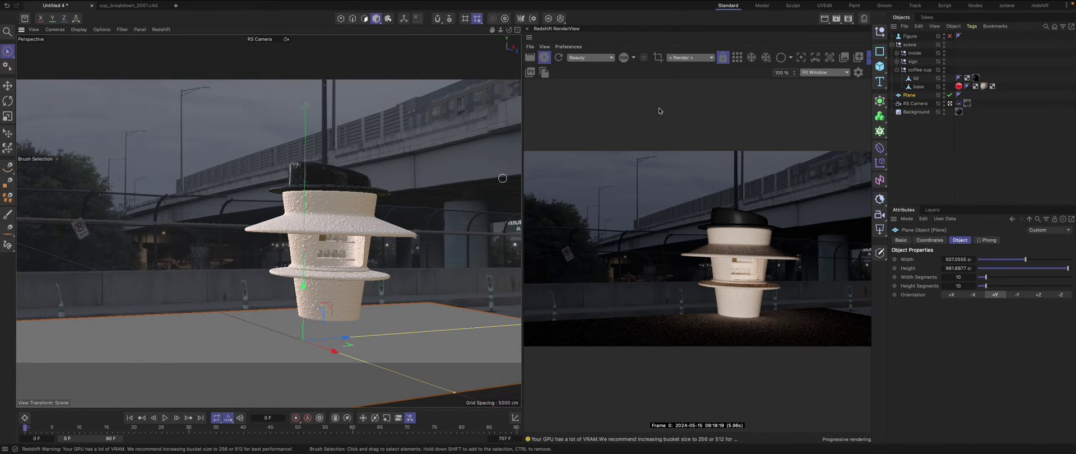
Add a Redshift dome light and open the file browser for its texture image
left_click(426, 4)
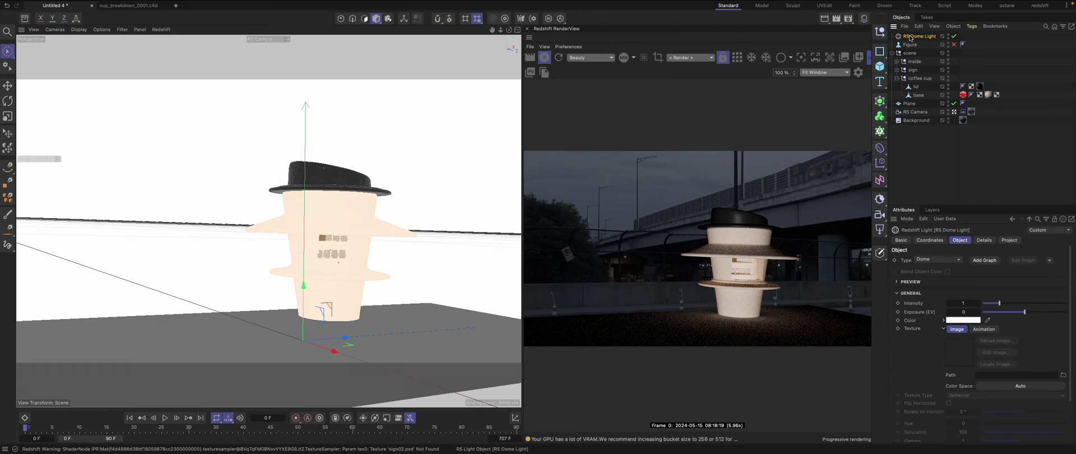
left_click(1063, 375)
Look through the Desktop files for a suitable environment image for the dome light
left_click(247, 34)
scroll(341, 248, "down", 3)
scroll(342, 248, "down", 10)
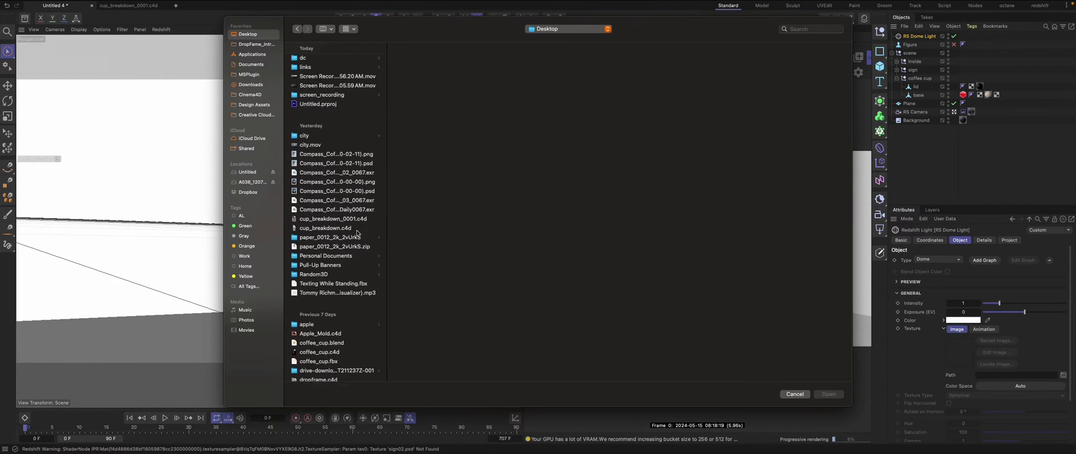
left_click(330, 286)
scroll(330, 286, "down", 4)
scroll(329, 285, "down", 6)
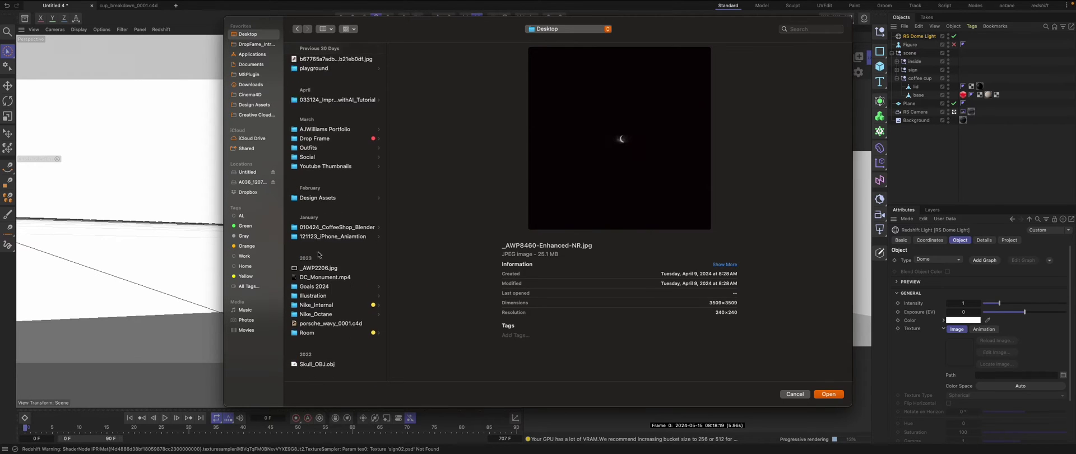
left_click(319, 284)
left_click(317, 275)
scroll(310, 147, "up", 20)
scroll(337, 190, "down", 4)
left_click(337, 207)
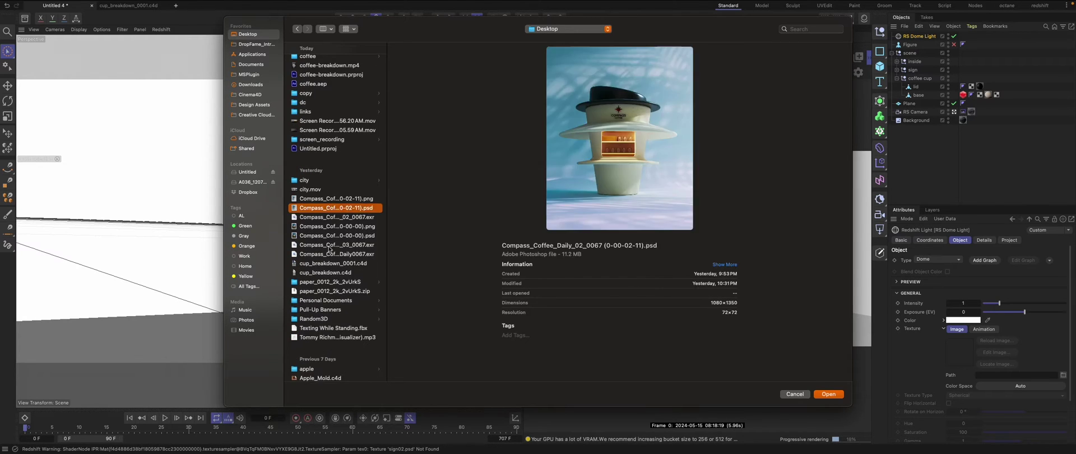
left_click(336, 247)
scroll(336, 247, "down", 5)
Load the 360-degree photo GS__0145.JPG from the Untitled drive's DCIM/100GOPRO folder as the dome light texture
left_click(247, 172)
left_click(314, 91)
left_click(417, 61)
left_click(524, 107)
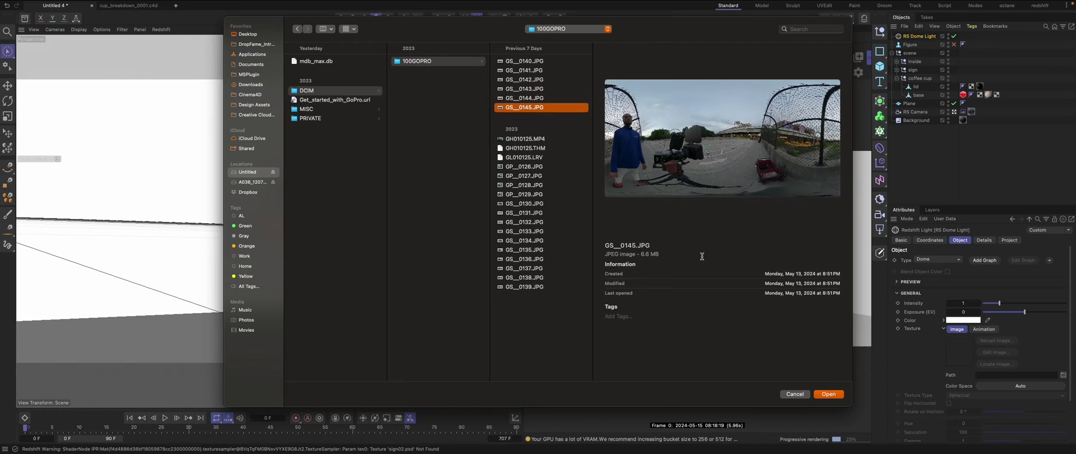
key("space")
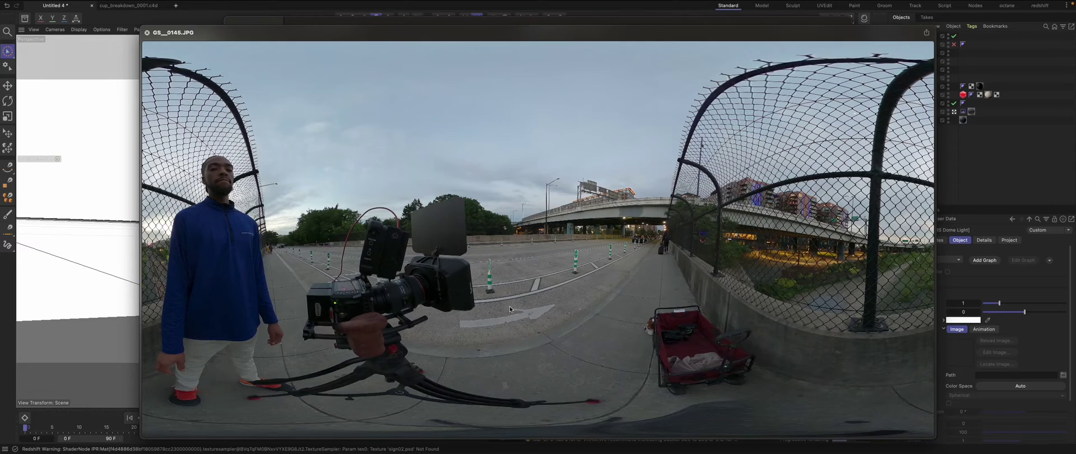
key("space")
left_click(811, 388)
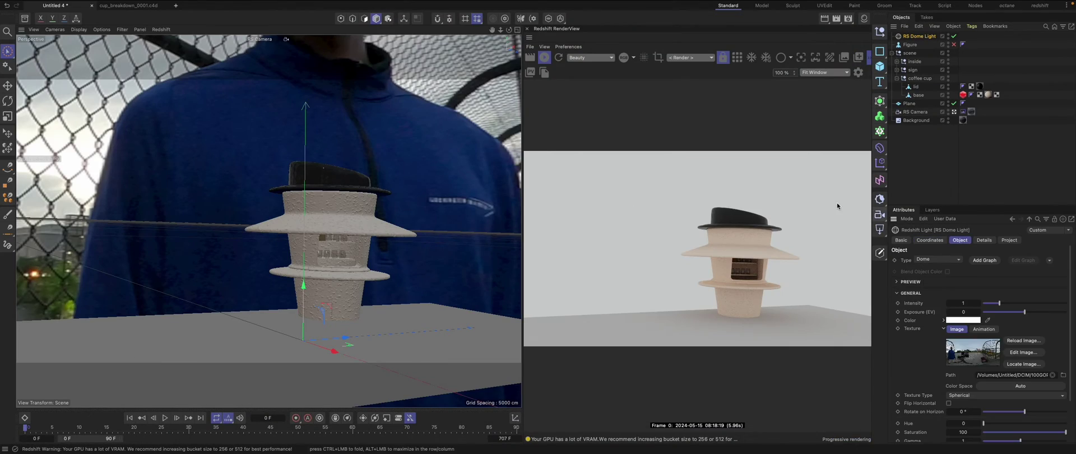
Rotate the dome light's heading to -213° so the environment photo lines up with the bridge view
left_click(929, 240)
left_click_drag(994, 270, 874, 270)
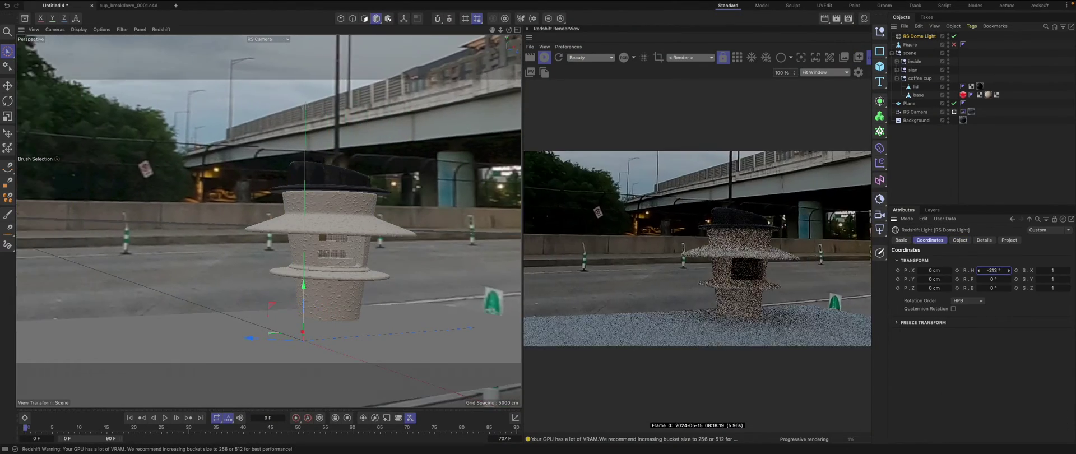
Turn off the dome light's Background option in its environment settings so the photo only lights the scene
left_click(960, 240)
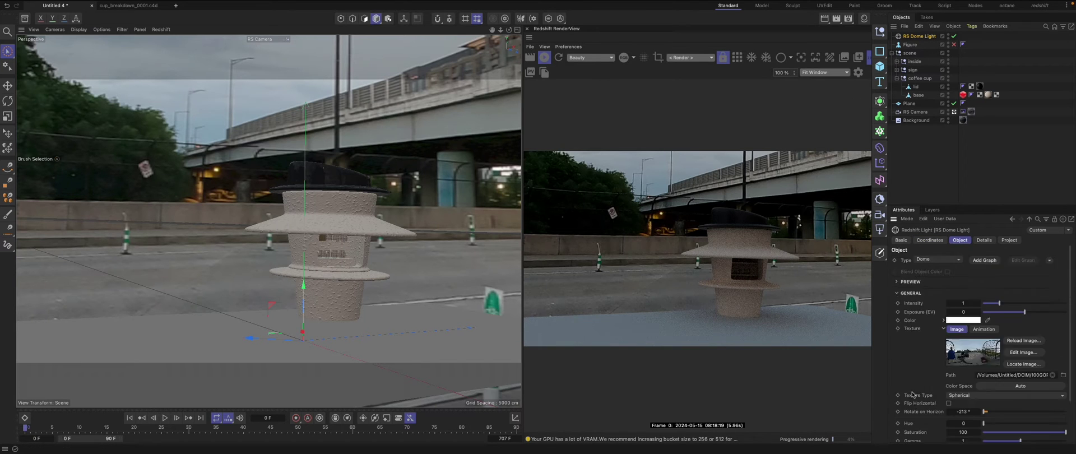
scroll(912, 395, "down", 2)
left_click(960, 415)
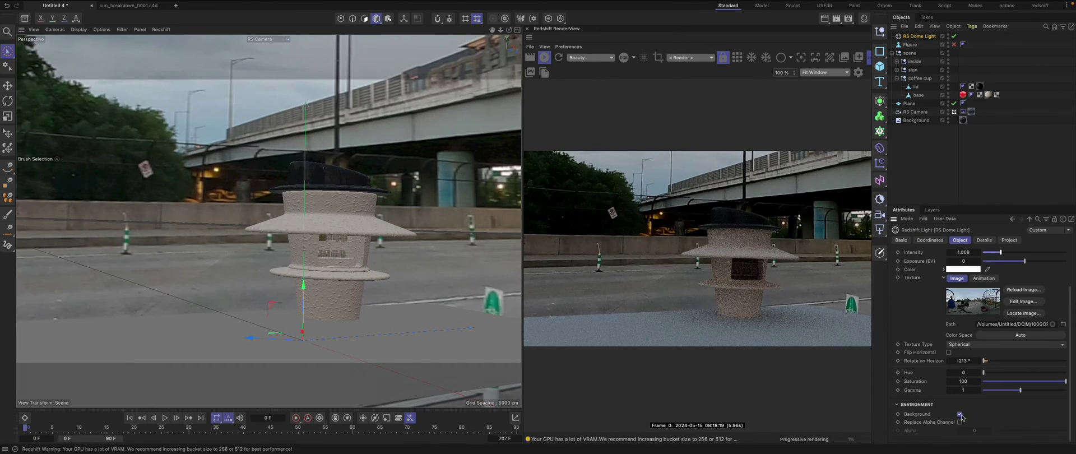
left_click(961, 415)
left_click(922, 150)
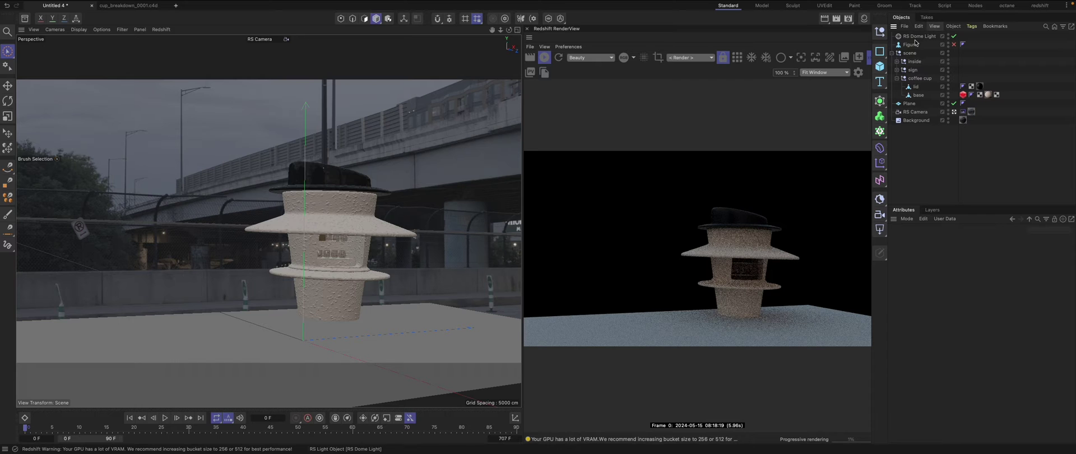
Override the RS Camera background with the image Bridge_Images000.png from the Desktop's Camera_Calibrator folder
left_click(915, 111)
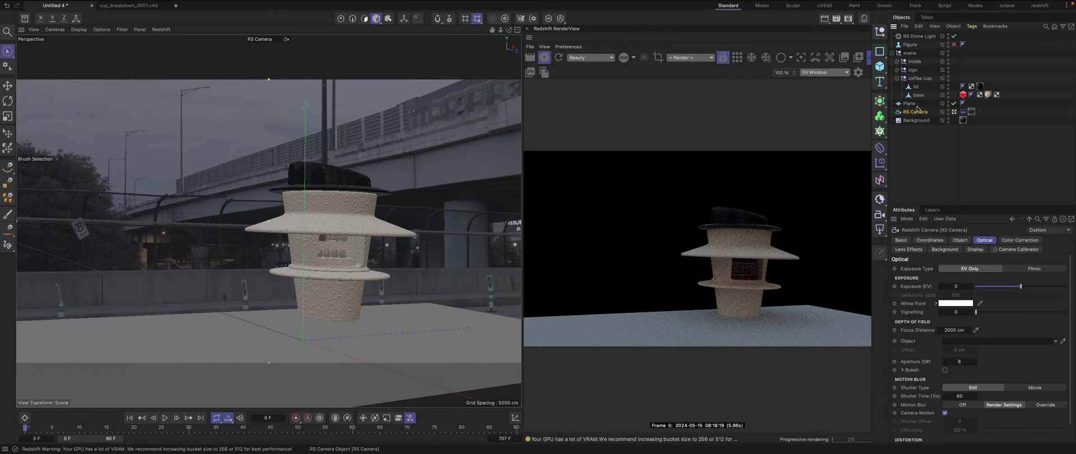
left_click(945, 250)
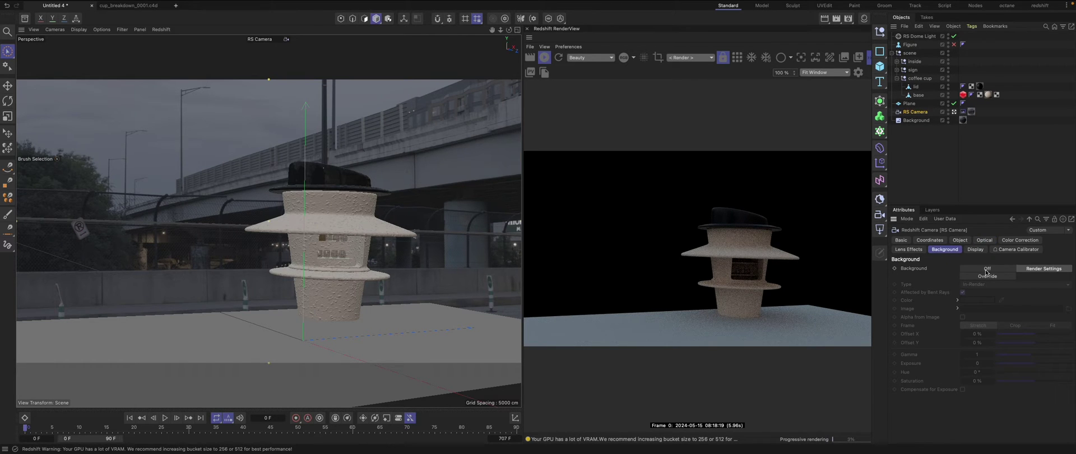
left_click(987, 275)
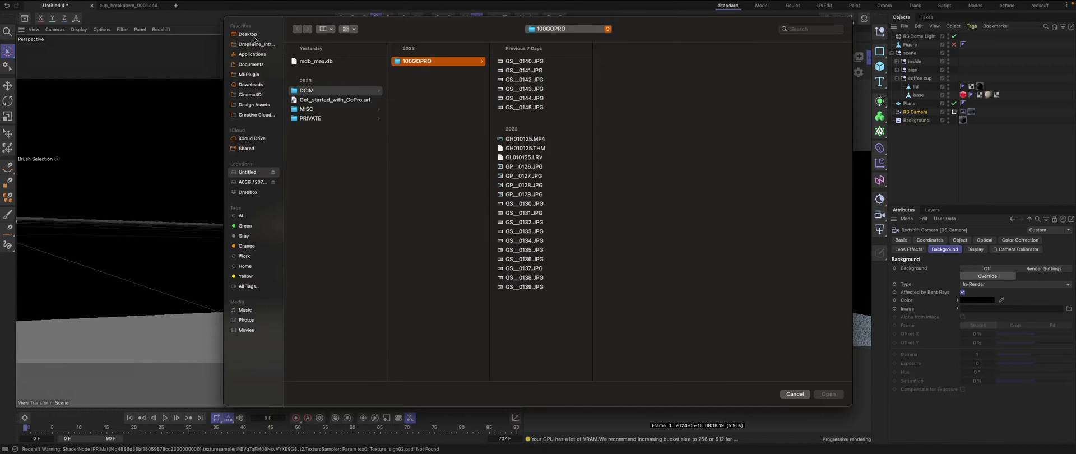
left_click(249, 34)
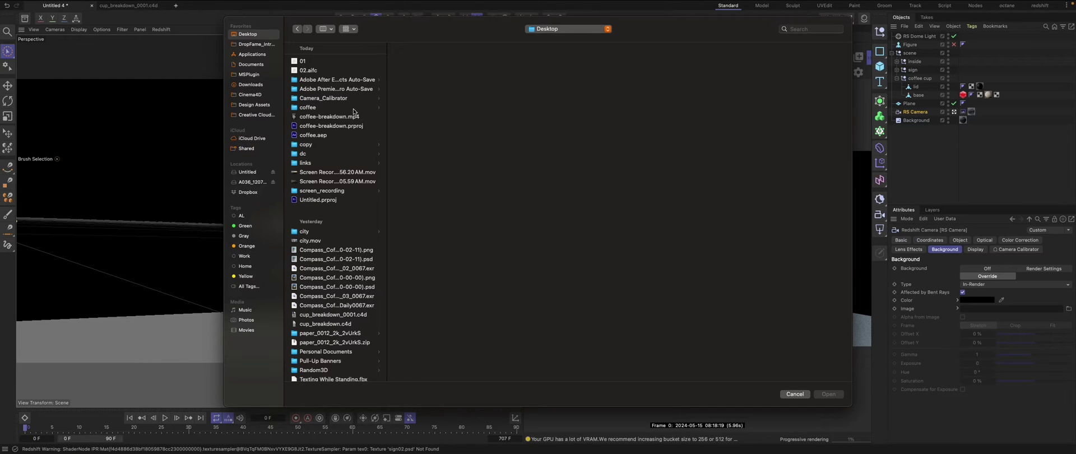
left_click(351, 99)
left_click(429, 62)
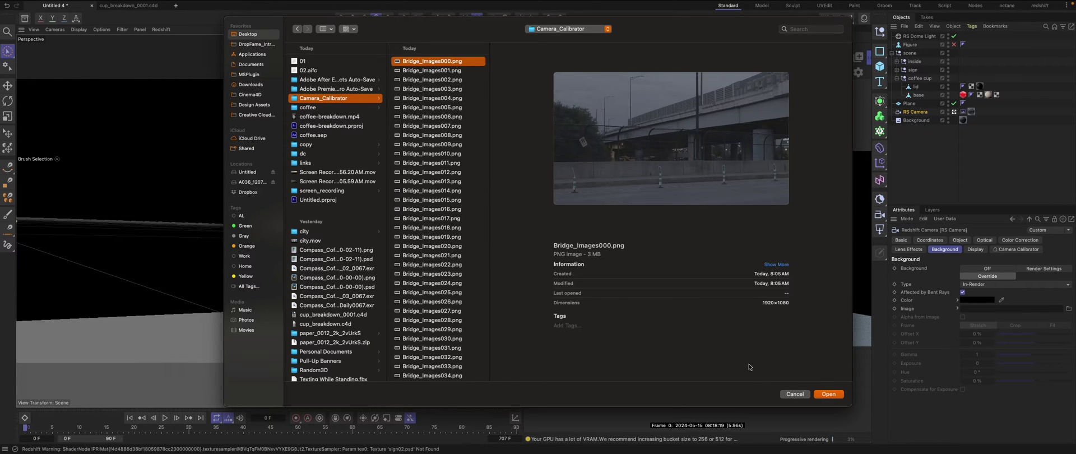
left_click(827, 394)
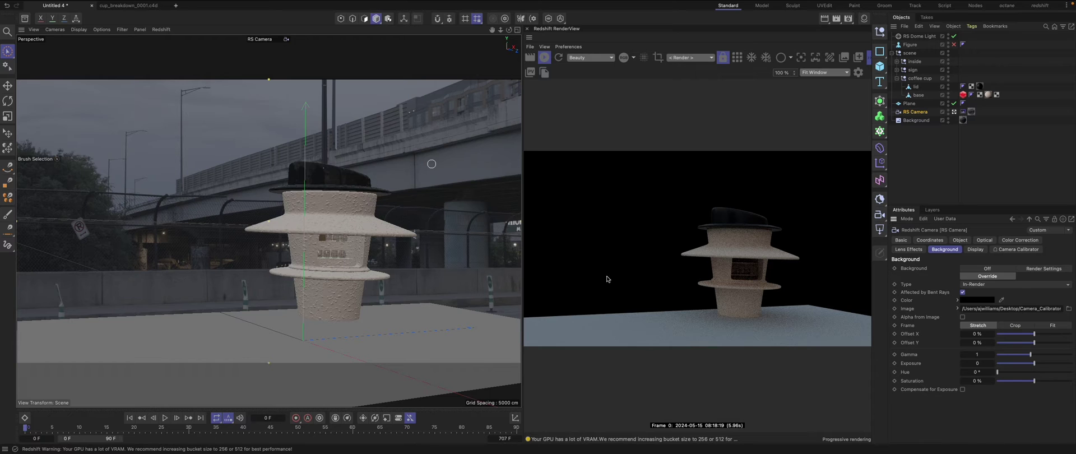
Examine the animation mode options of the dome light's texture
left_click(919, 36)
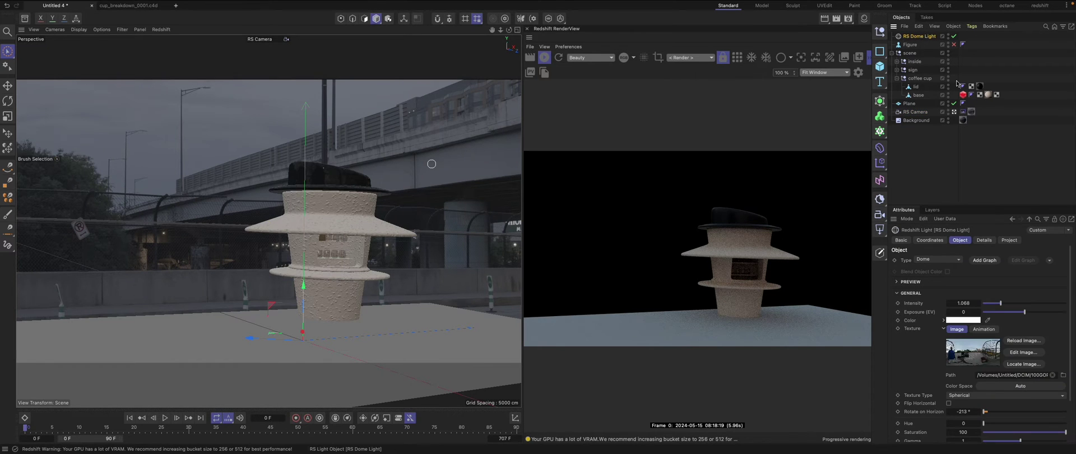
left_click(988, 330)
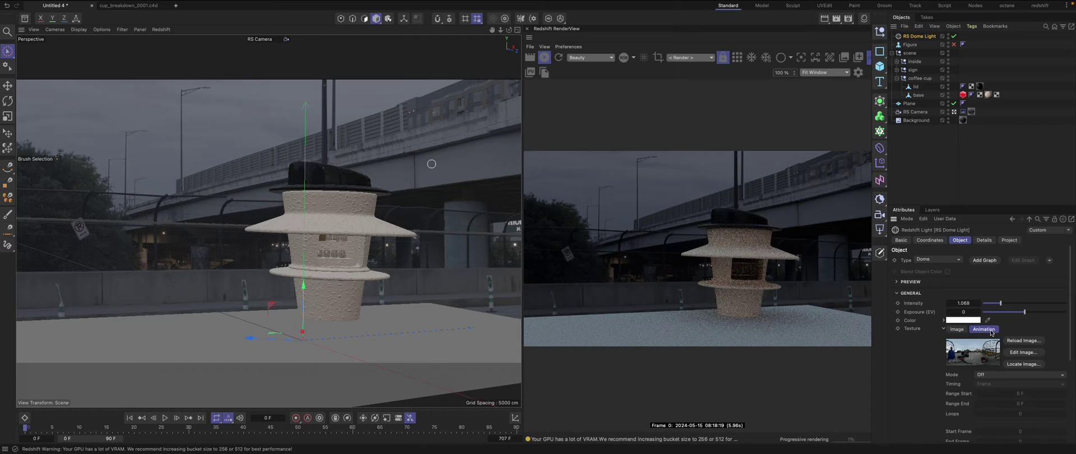
left_click(993, 375)
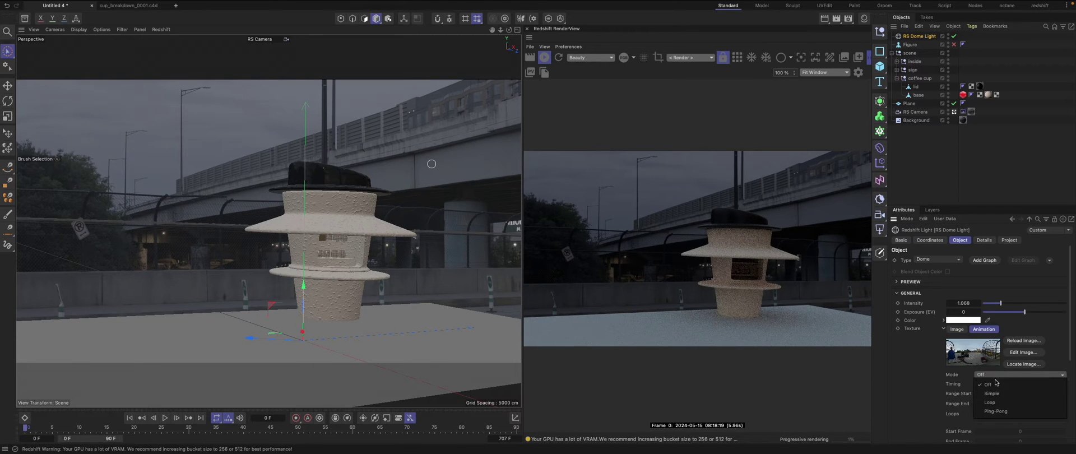
left_click(938, 365)
scroll(940, 367, "down", 3)
scroll(974, 311, "up", 3)
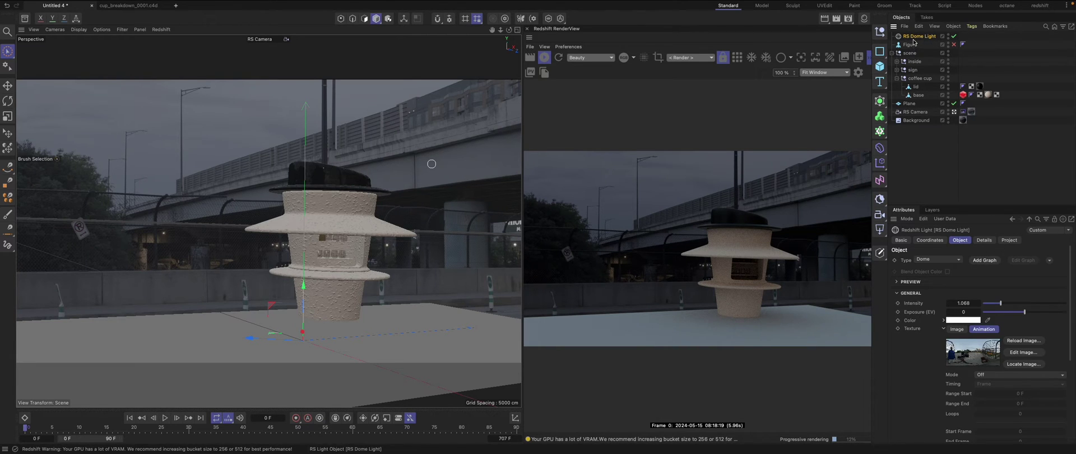
Set the RS Camera background image's animation mode to Simple and detect the sequence's frames
left_click(915, 111)
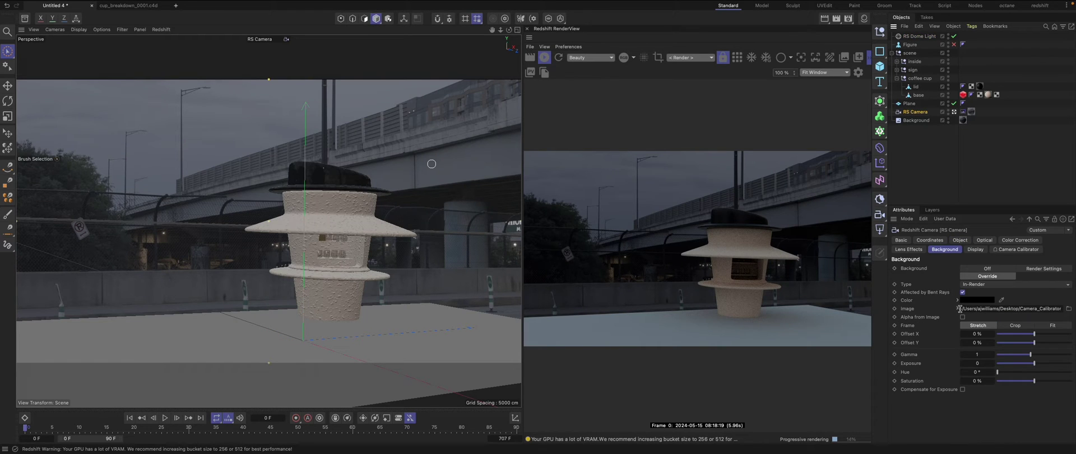
left_click(960, 309)
left_click(959, 309)
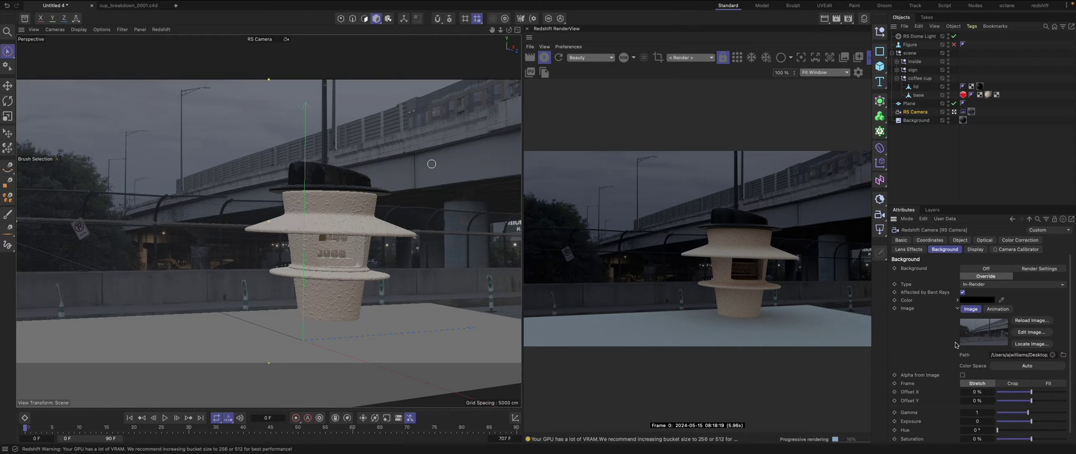
left_click(997, 309)
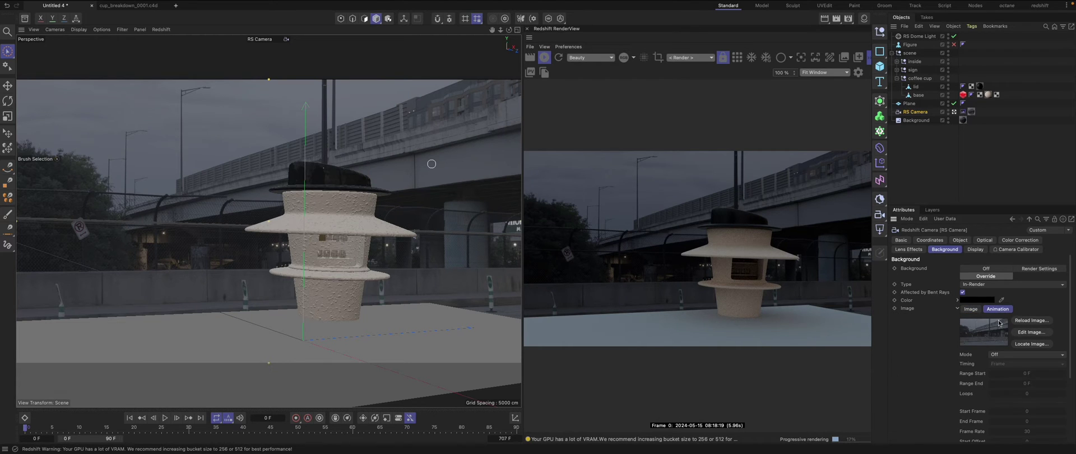
left_click(1004, 355)
left_click(1004, 369)
scroll(1004, 426, "down", 1)
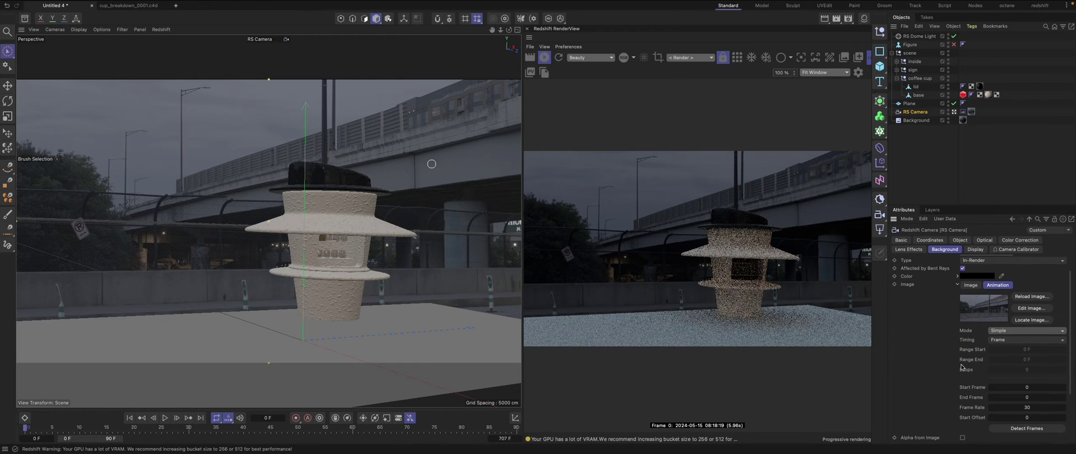
left_click(1004, 425)
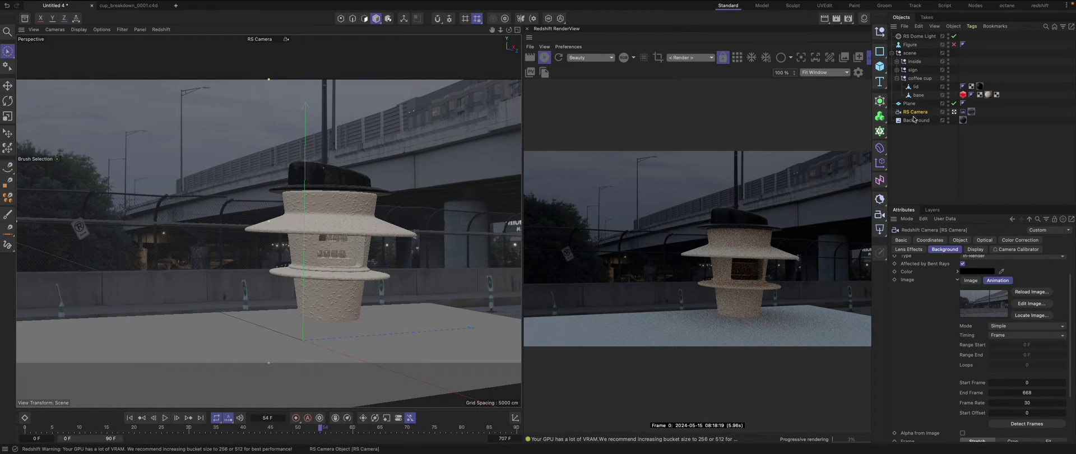
Add an RS Object tag to the Plane, override and enable its matte, and enable the matte shadow
left_click(910, 104)
right_click(911, 104)
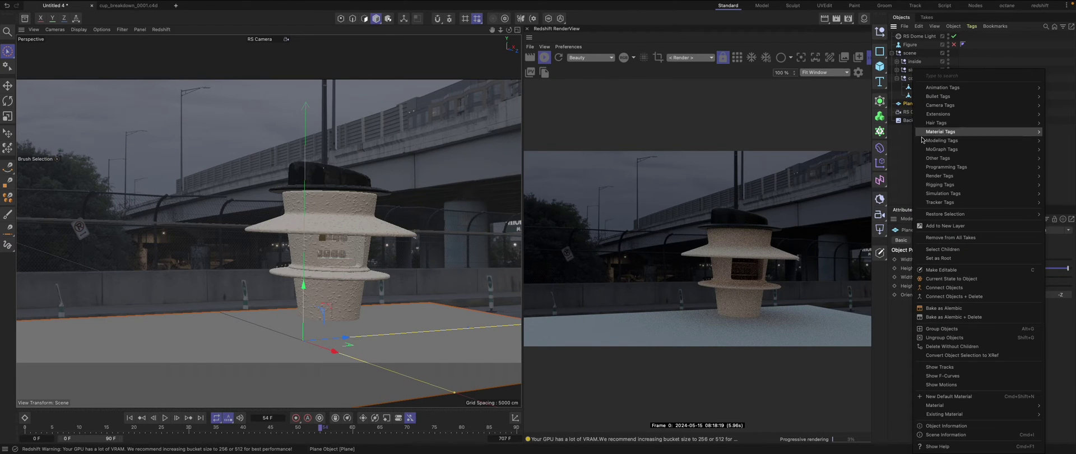
mouse_move(931, 178)
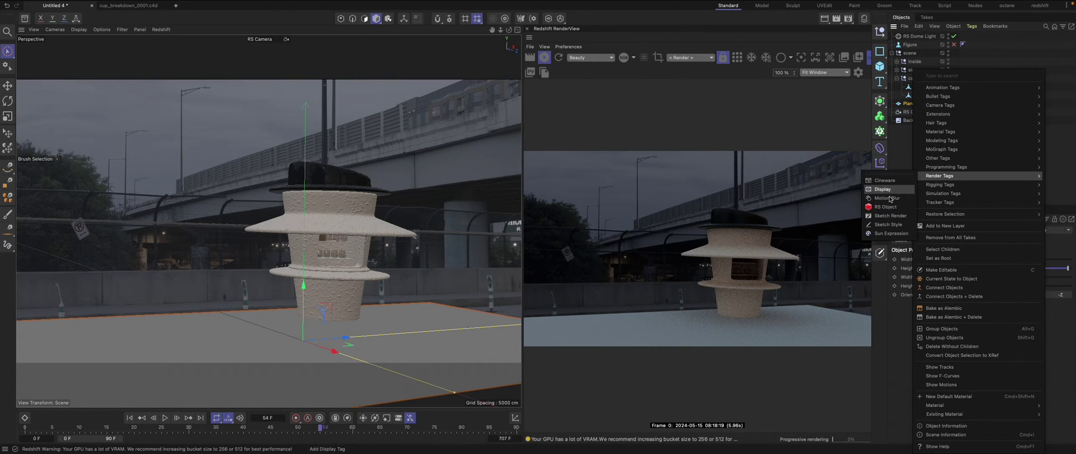
left_click(896, 210)
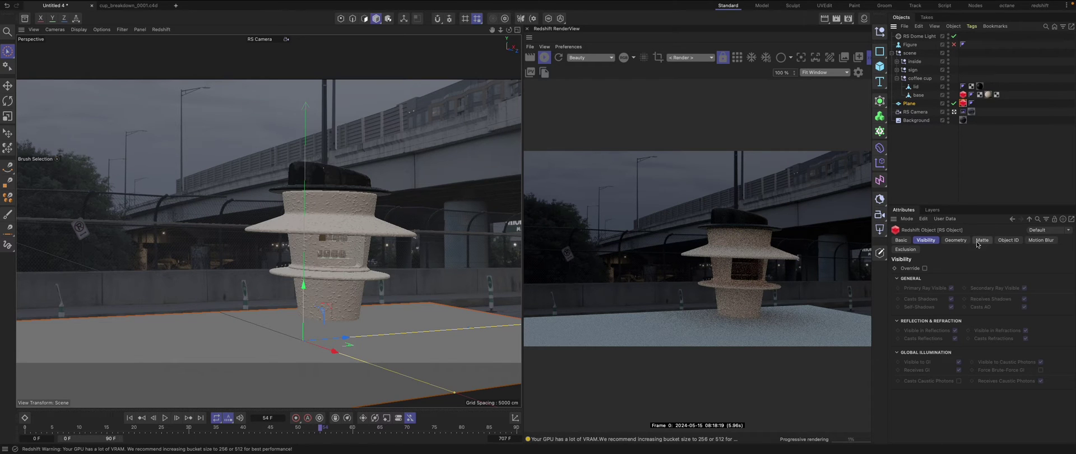
left_click(981, 240)
left_click(925, 268)
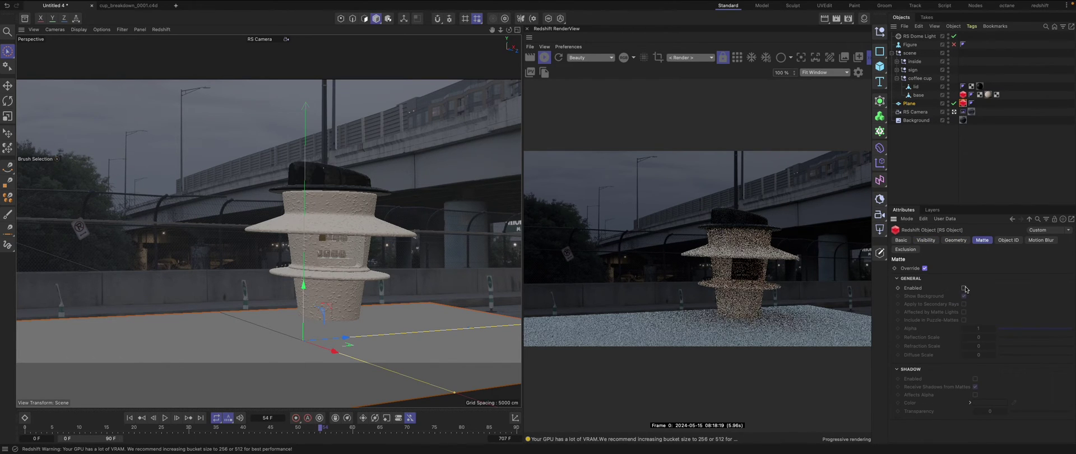
left_click(963, 288)
left_click(975, 379)
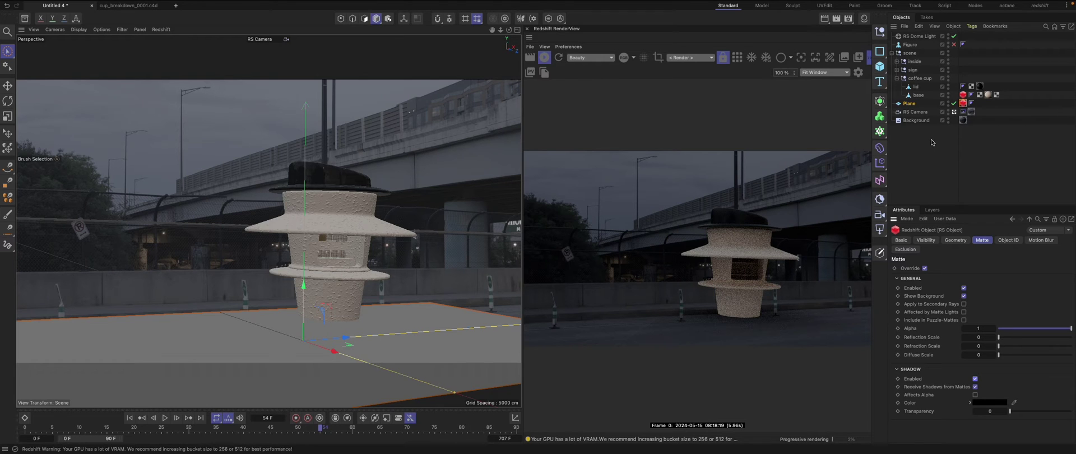
Lower the ground Plane slightly along its vertical axis
left_click(909, 104)
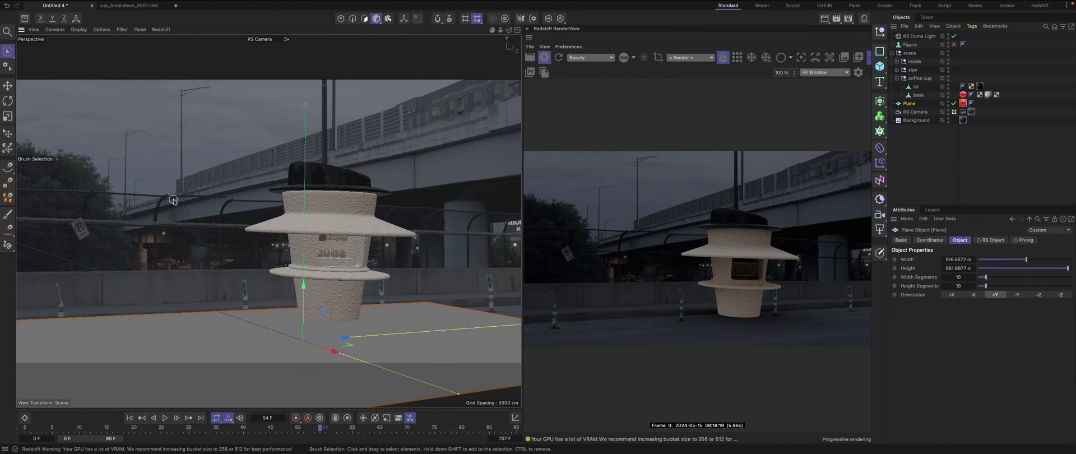
left_click_drag(303, 287, 303, 297)
left_click(919, 78)
left_click_drag(328, 268, 327, 274)
mouse_move(275, 326)
left_mouse_down()
mouse_move(219, 325)
mouse_move(266, 325)
left_mouse_up()
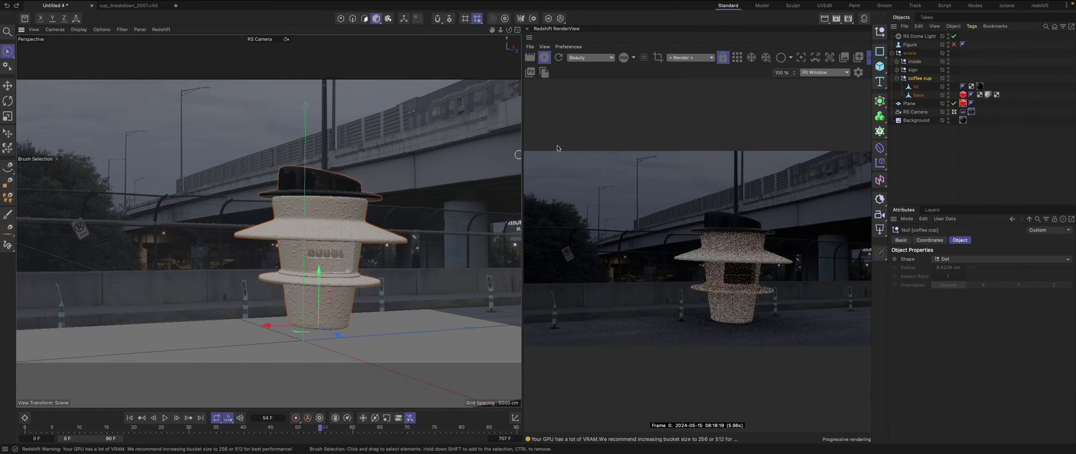
key("super+z")
key("super+z")
Move the whole scene group slightly down and sideways on the ground, and scale it to about 81%
left_click(909, 53)
left_click(892, 53)
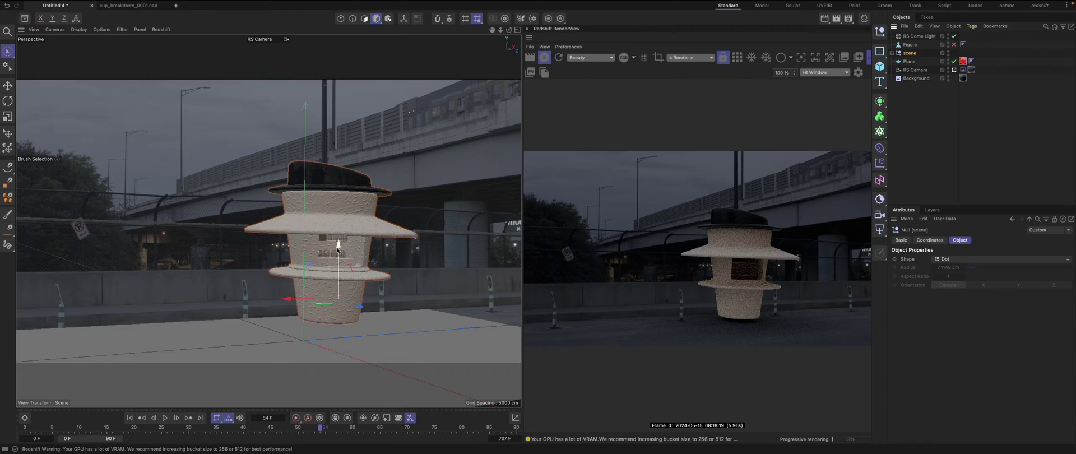
left_click_drag(338, 250, 338, 256)
left_click_drag(287, 305, 283, 305)
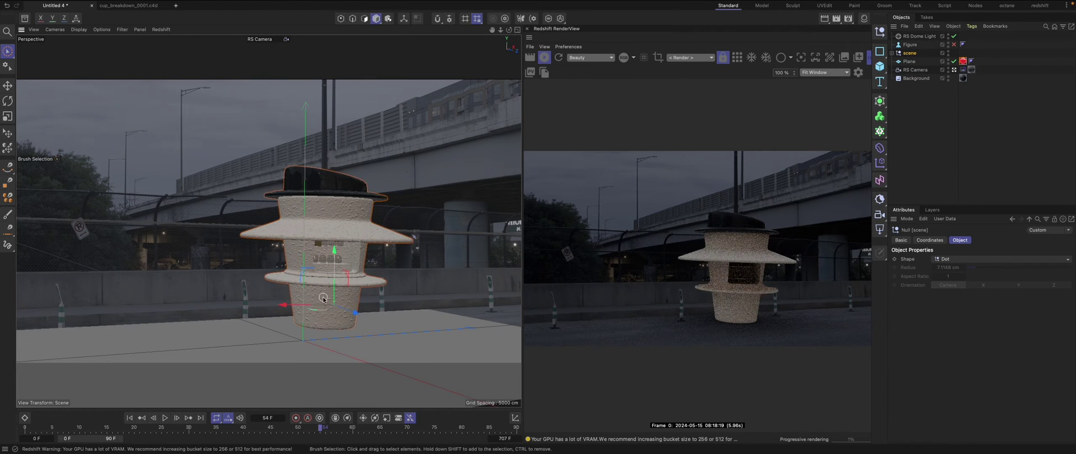
key("t")
left_click_drag(401, 303, 375, 302)
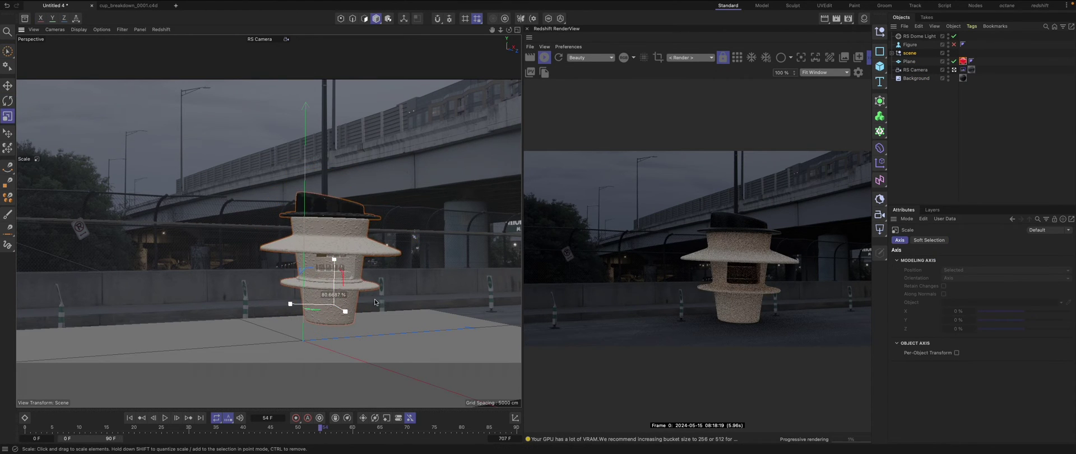
Add a Figure object and place it on the road beside the coffee cup as a scale reference
left_click_drag(879, 66, 914, 142)
key("space")
left_click_drag(324, 346, 481, 309)
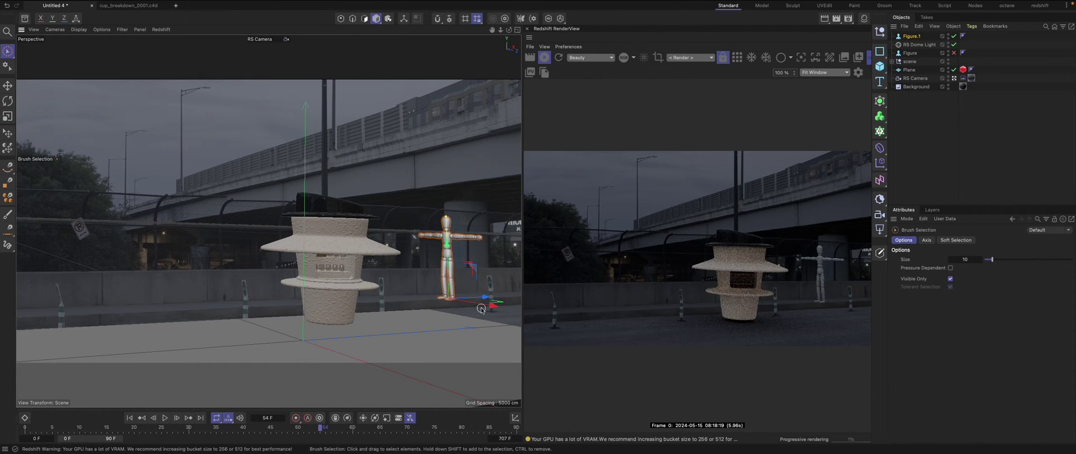
Lower the scene group slightly toward the ground and scale the new figure down for size comparison
left_click(910, 62)
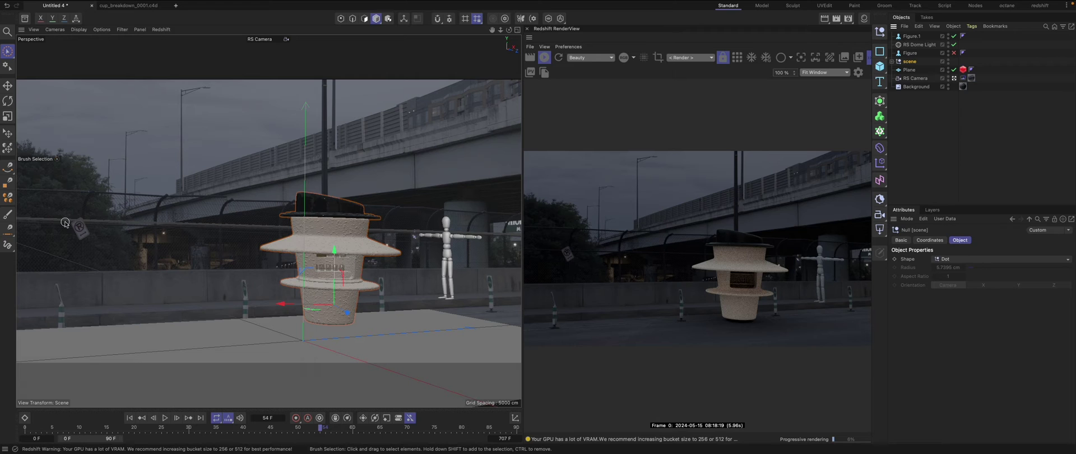
left_click_drag(335, 250, 333, 255)
left_click(912, 37)
key("t")
left_click_drag(424, 265, 334, 267)
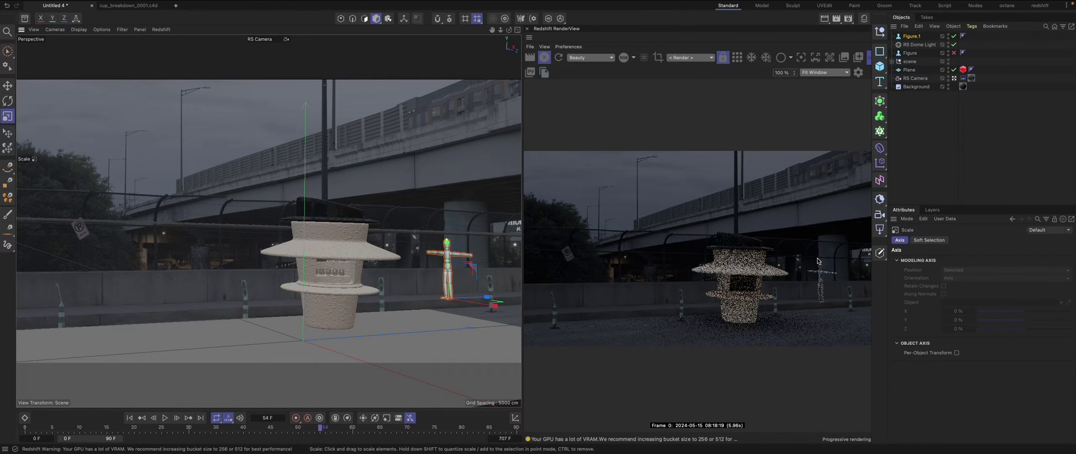
key("9")
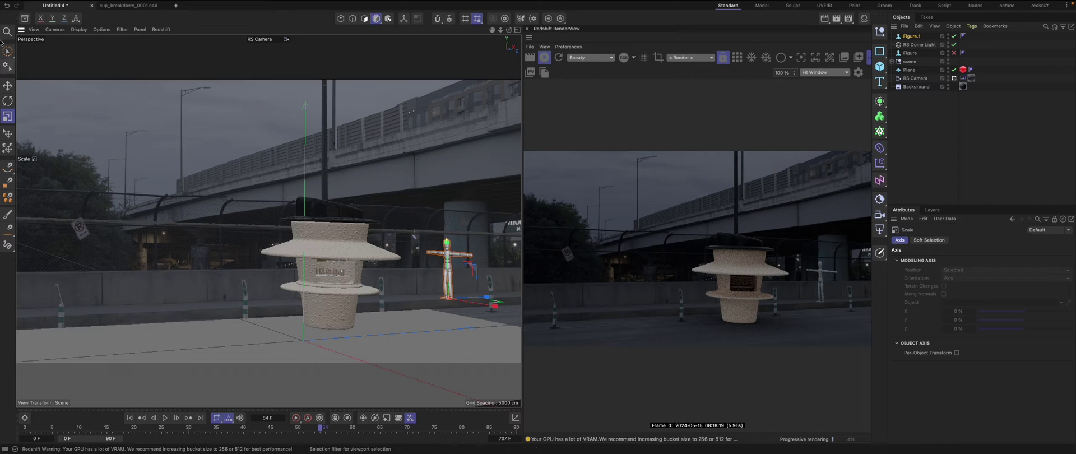
left_click(327, 259)
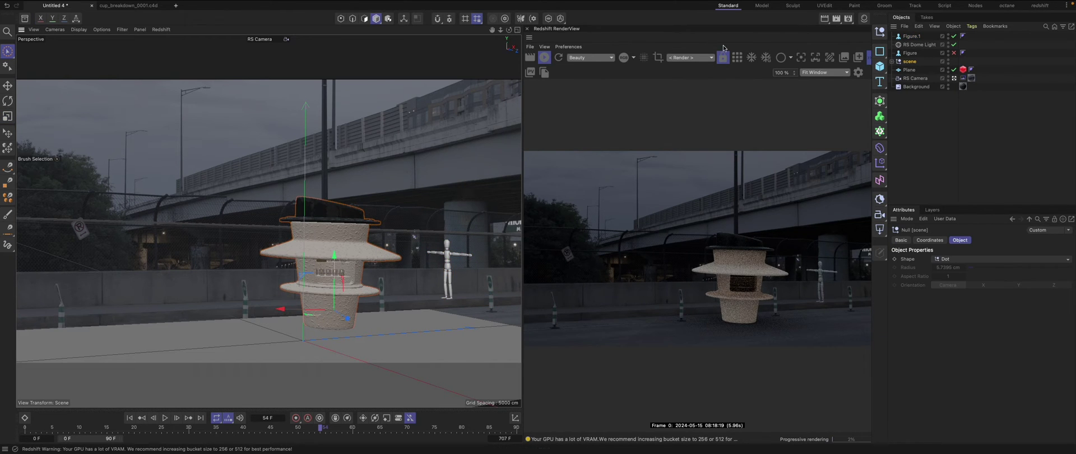
Add a Redshift Infinite Light and set its heading rotation to about 524°
left_click(460, 4)
left_click(560, 53)
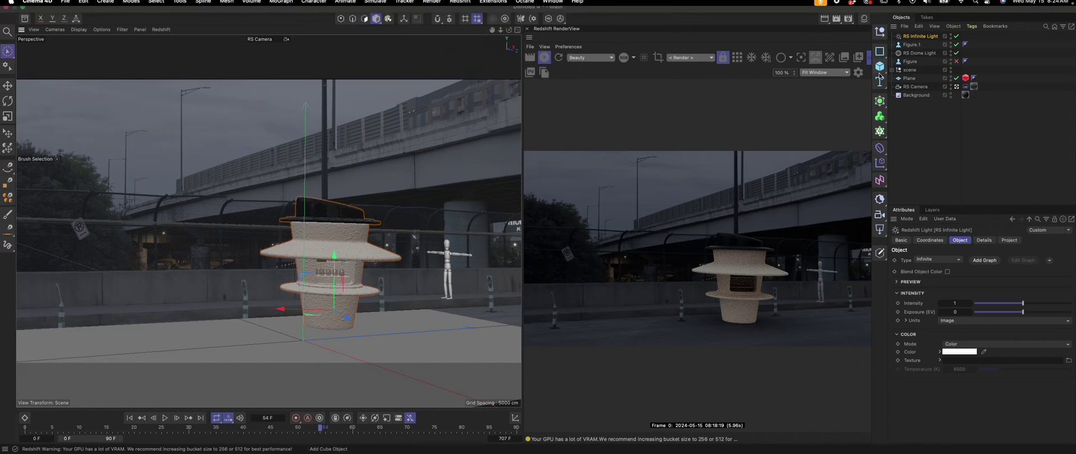
left_click(931, 241)
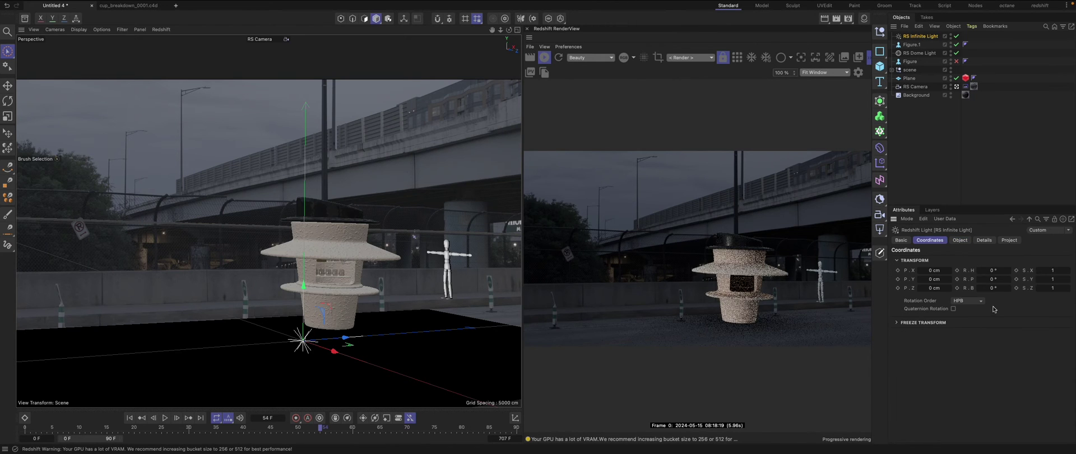
left_click_drag(993, 271, 1049, 270)
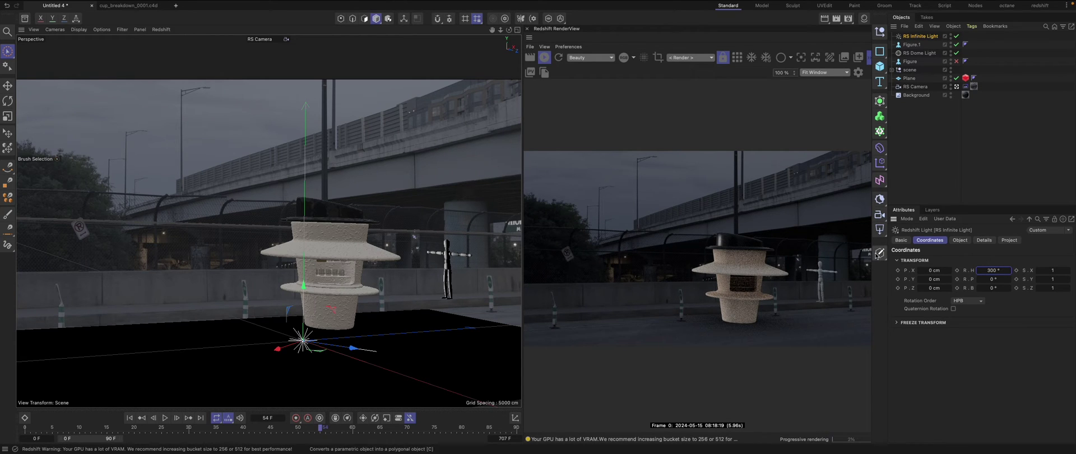
left_click_drag(993, 269, 995, 272)
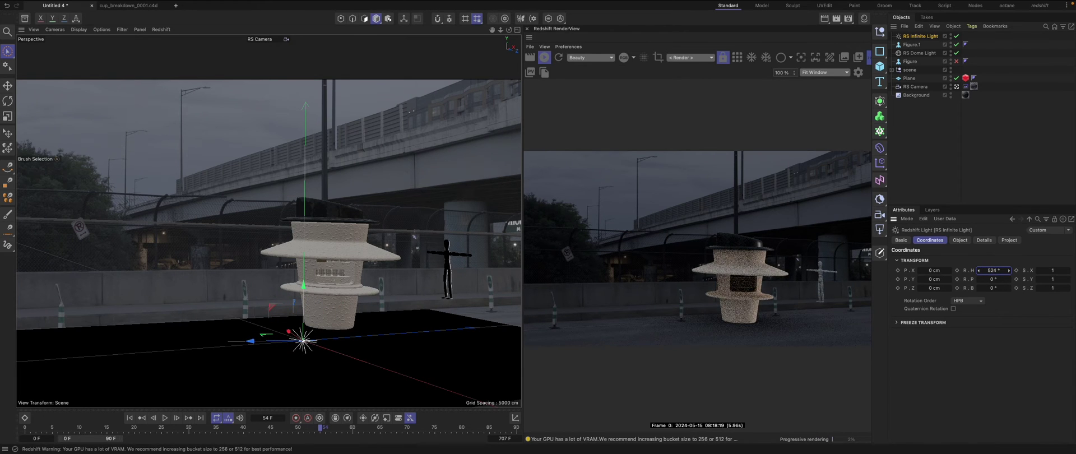
Set the infinite light's colour to a muted blue-grey matching the overcast footage
left_click(959, 240)
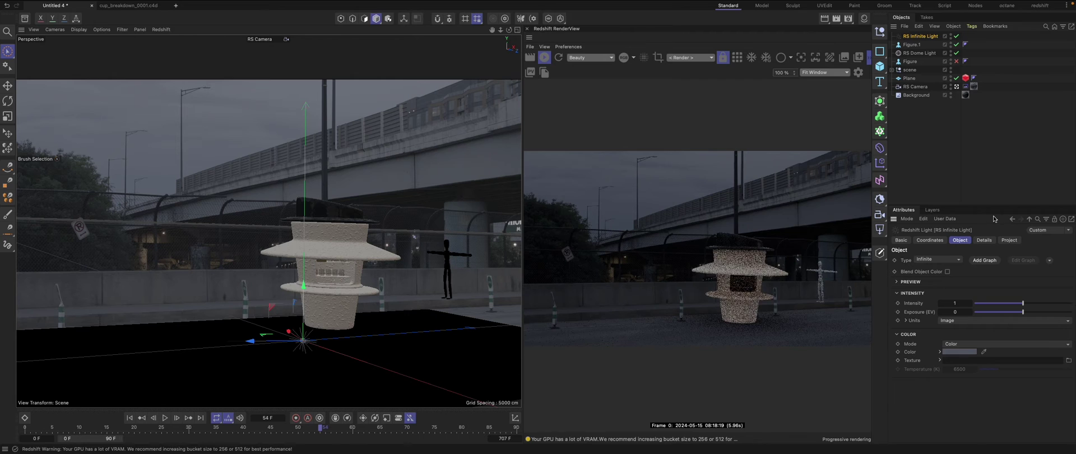
left_click(961, 352)
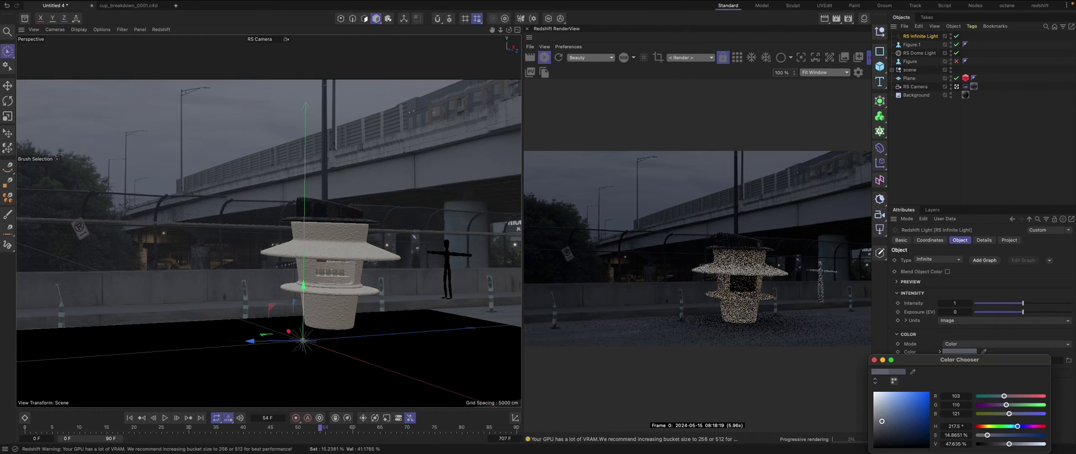
left_click(874, 359)
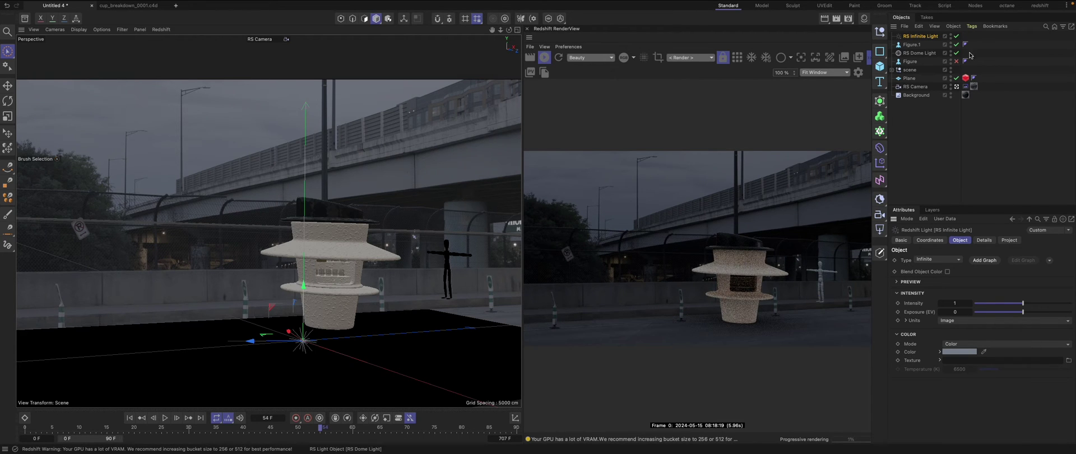
Sample the matte shadow colour for the ground Plane's Redshift Object tag from the road beneath the rendered cup
left_click(965, 78)
left_click(1015, 404)
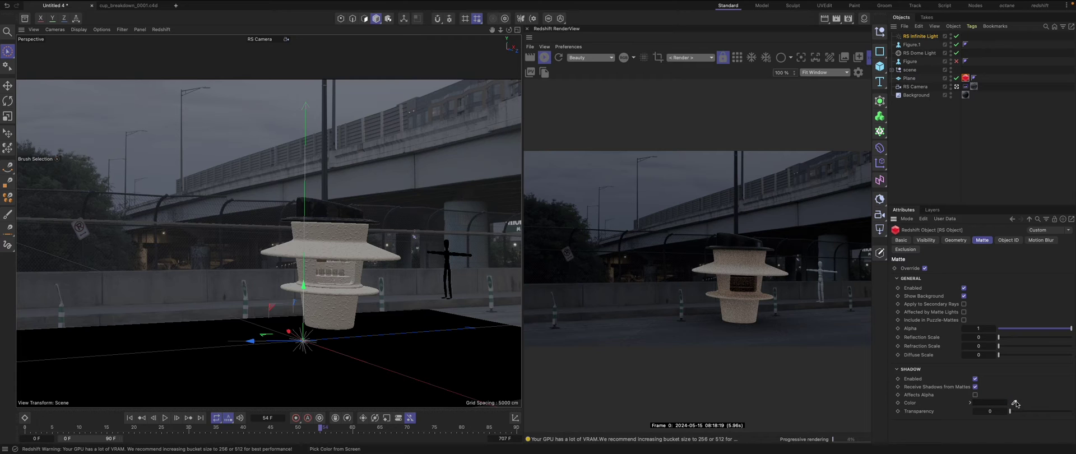
left_click(725, 317)
Apply the Mat.3 material to the ground Plane and open its node graph, making room beside the existing nodes
left_click_drag(403, 55, 909, 78)
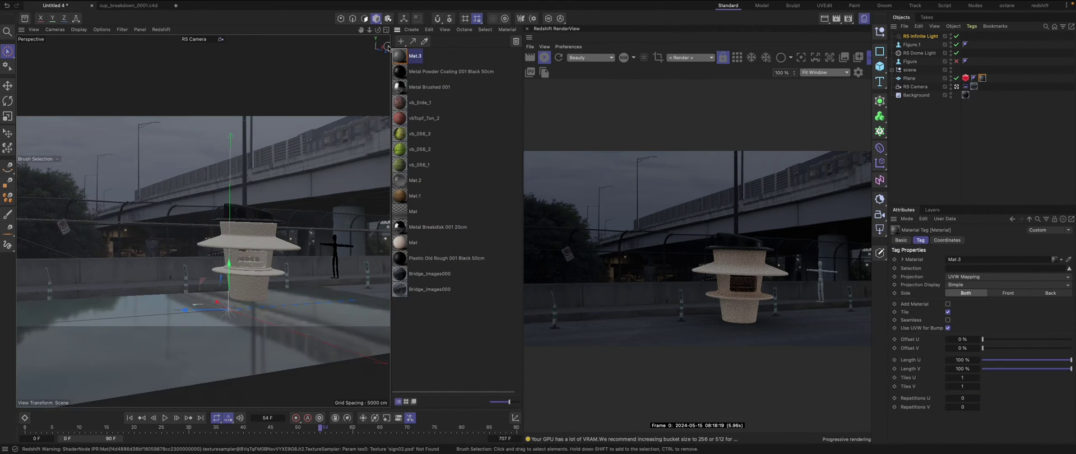
key("shift+F2")
double_click(980, 79)
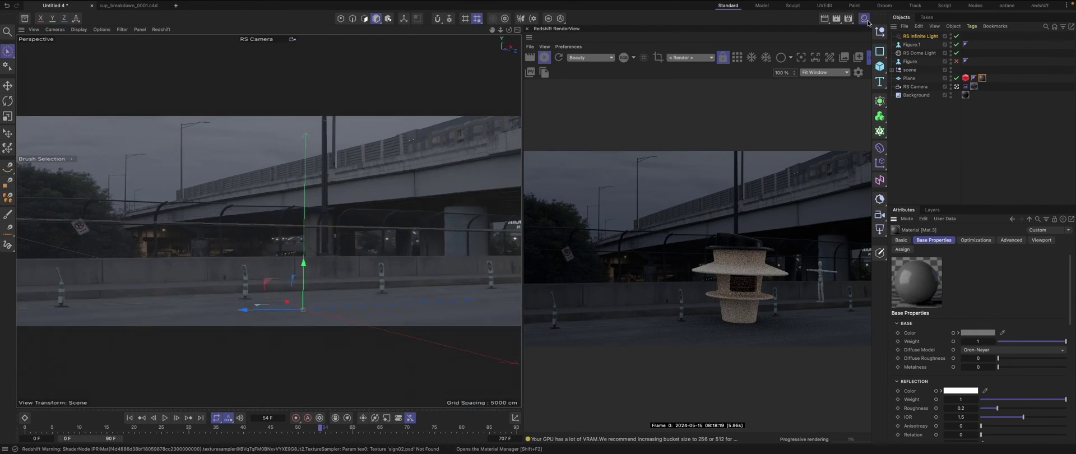
left_click_drag(586, 56, 303, 86)
left_click_drag(258, 156, 389, 202)
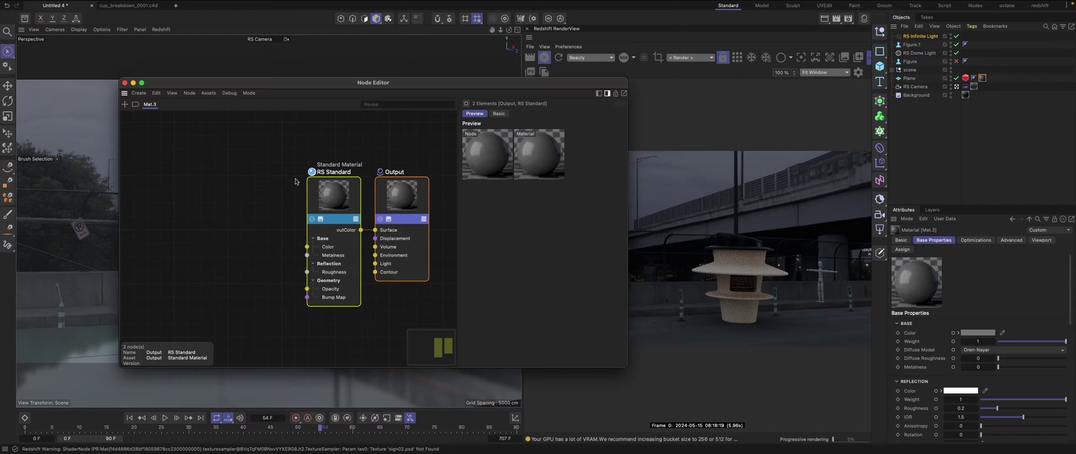
Add a Camera Map node and a Fresnel node to the Mat.3 graph and place them beside the RS Standard node
double_click(296, 182)
type("cam")
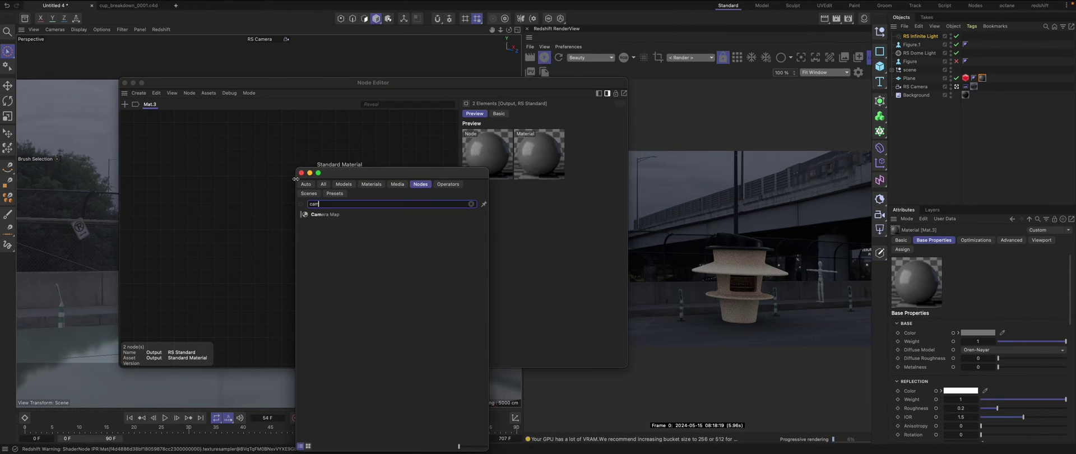
type("era")
double_click(322, 214)
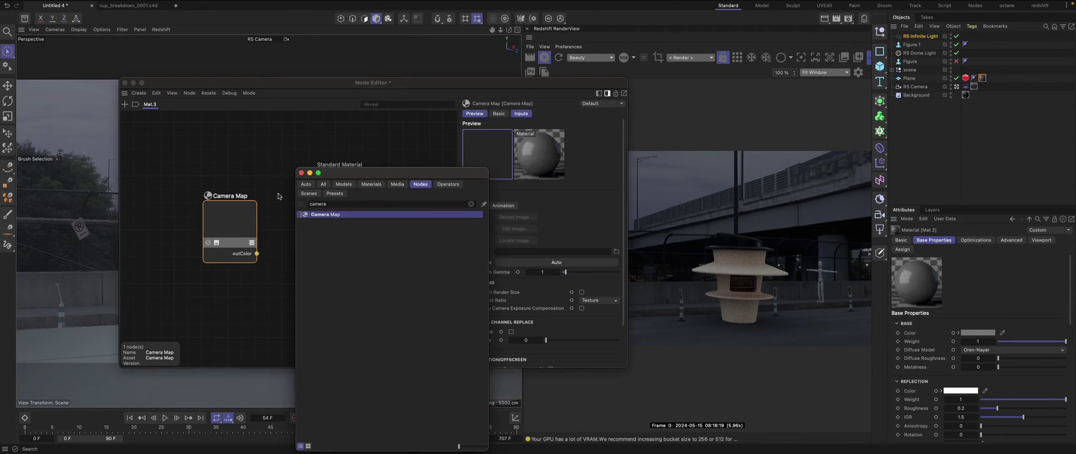
left_click_drag(327, 203, 288, 202)
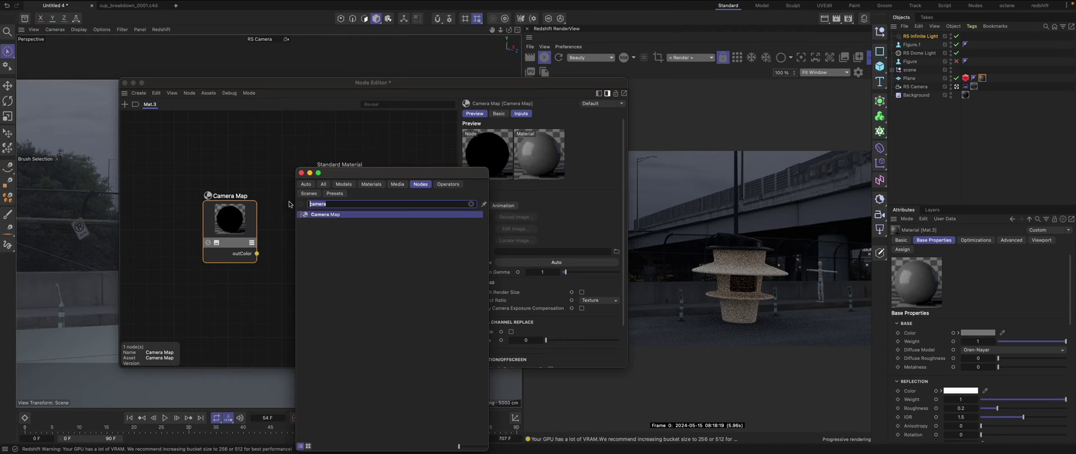
type("fre")
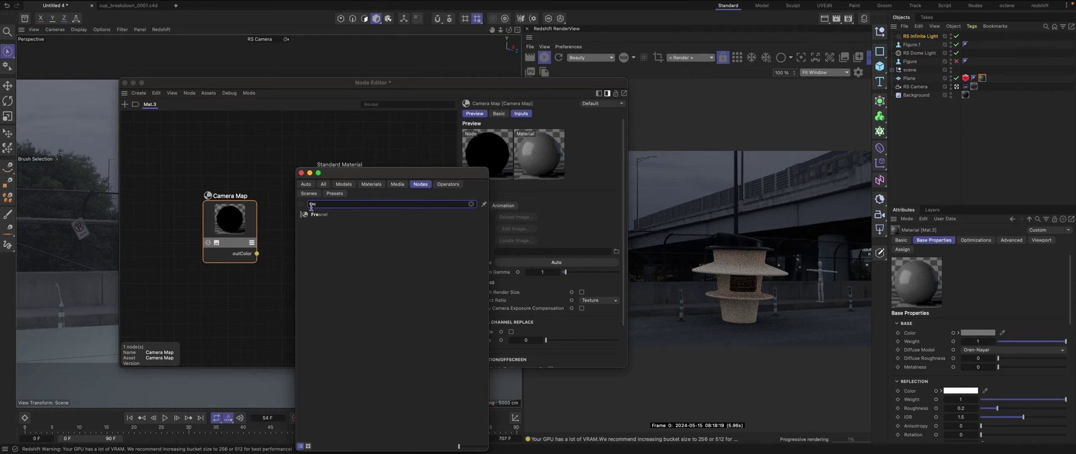
left_click_drag(264, 179, 265, 180)
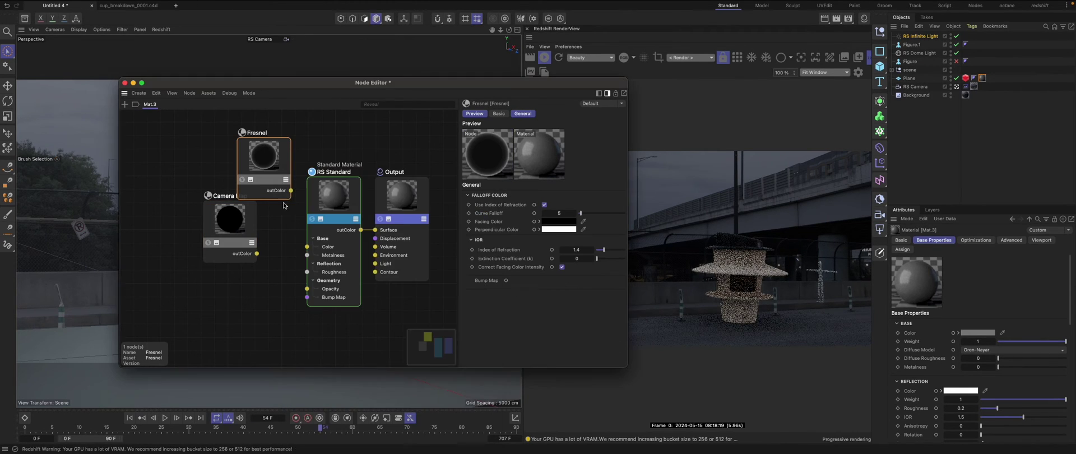
left_click_drag(246, 236, 228, 276)
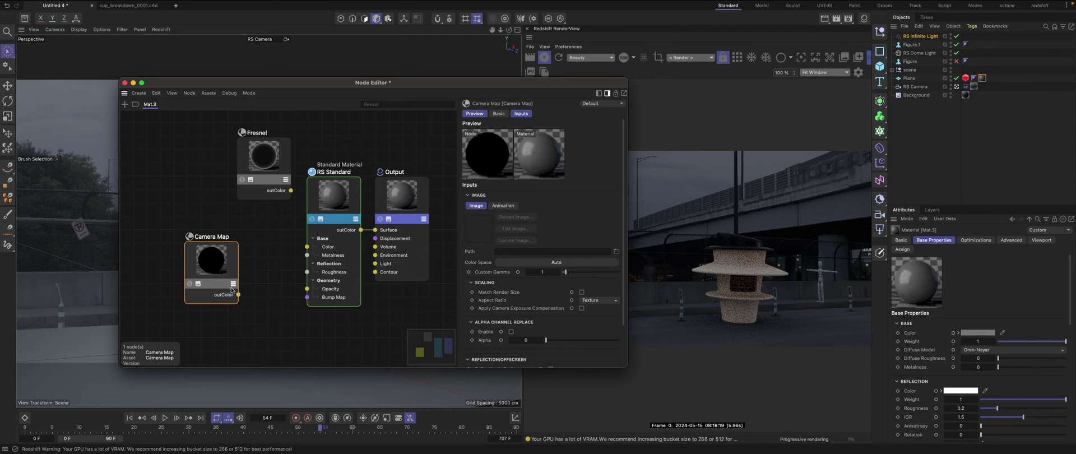
Add a Bump Map node, feed the Camera Map's colour into it, and connect it to RS Standard's Bump Map input
key("shift+c")
type("bum")
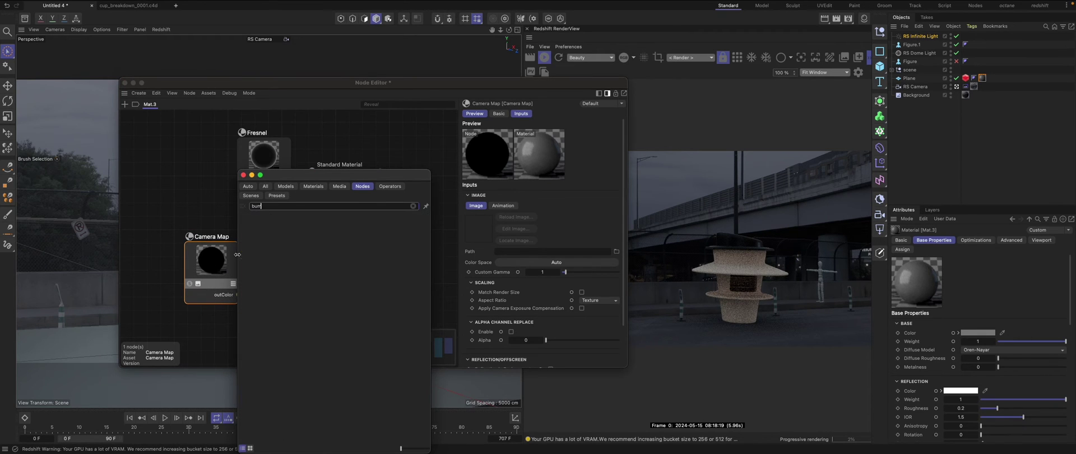
left_click_drag(265, 224, 244, 303)
left_click_drag(213, 269, 181, 266)
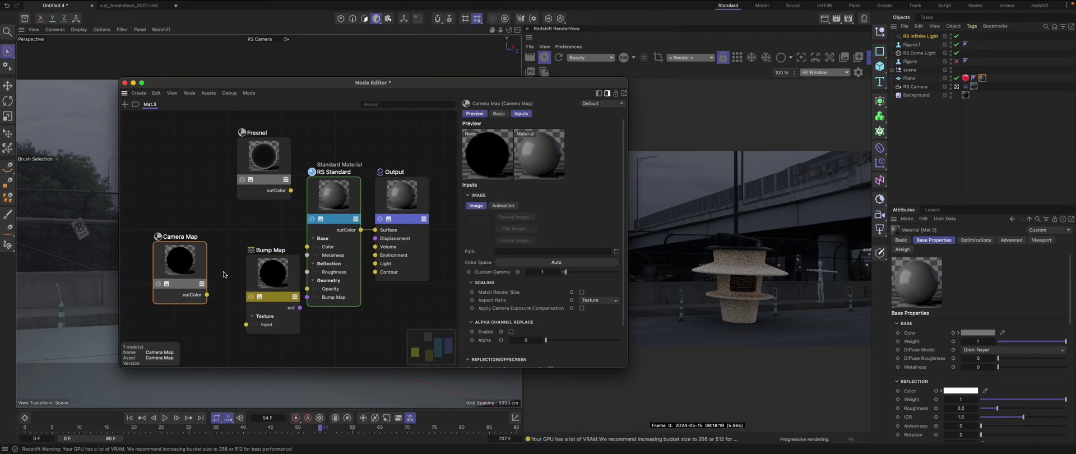
left_click(245, 279)
left_click_drag(244, 278, 239, 279)
left_click_drag(282, 309, 307, 297)
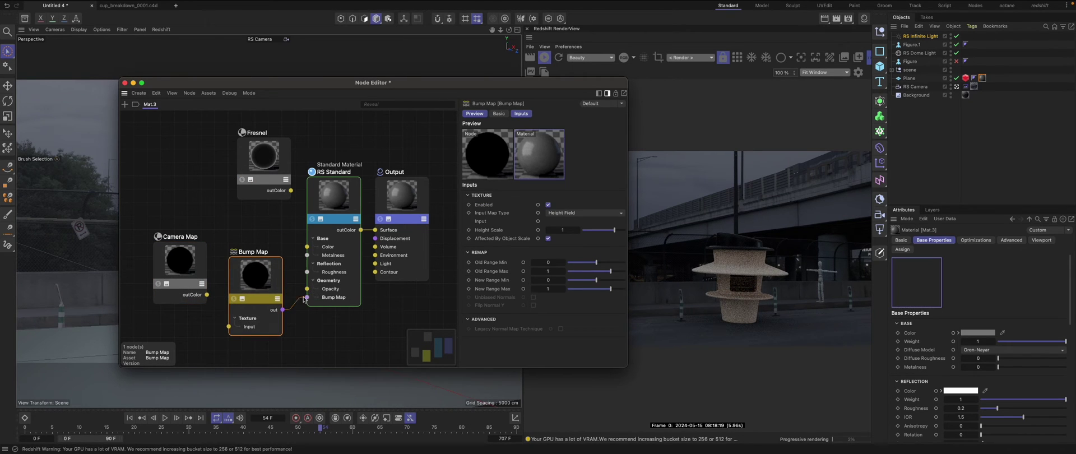
left_click_drag(207, 295, 229, 326)
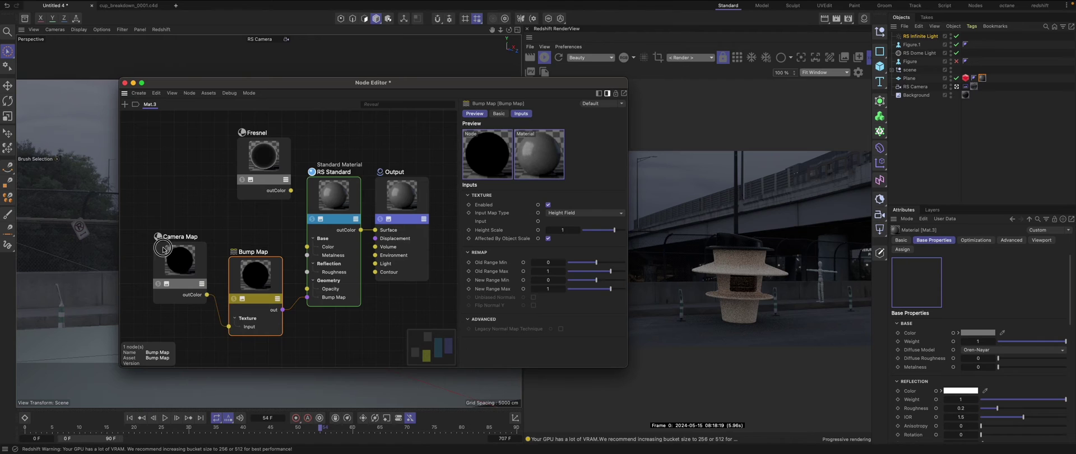
Load Bridge_Images000.png from the Camera_Calibrator folder into the Camera Map node and set its animation mode to Simple
left_click(191, 257)
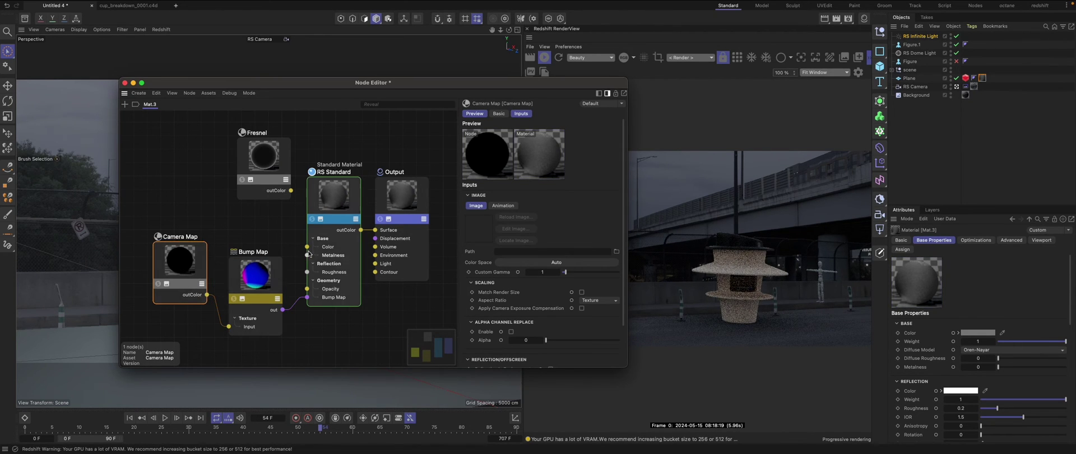
left_click(616, 252)
left_click(414, 62)
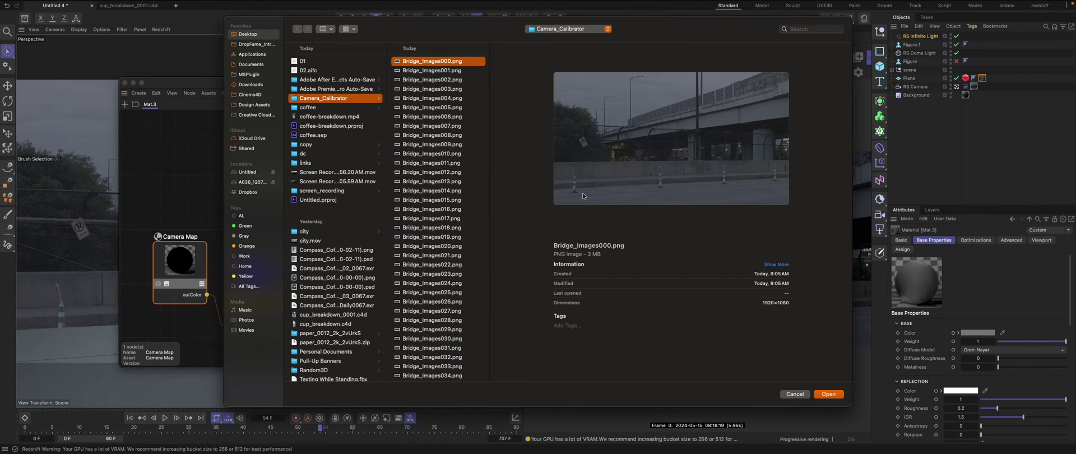
left_click(828, 394)
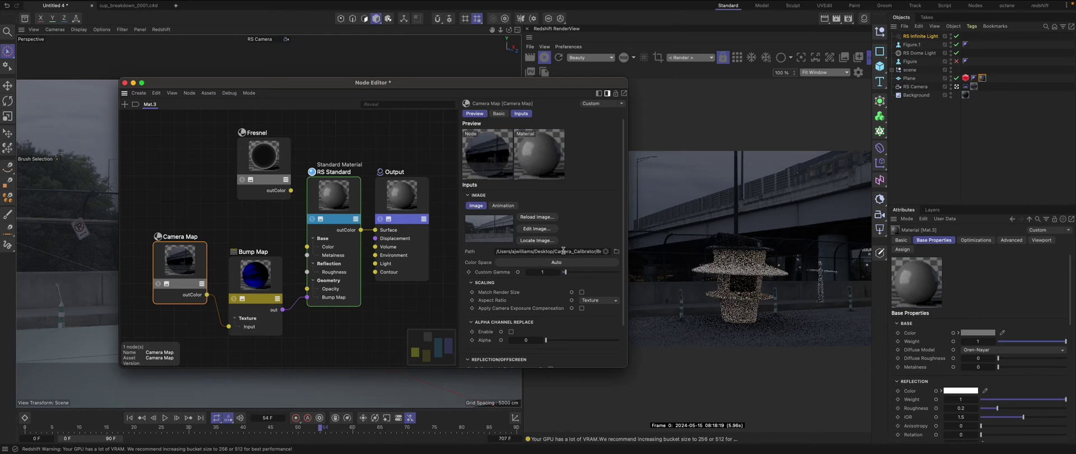
left_click(521, 253)
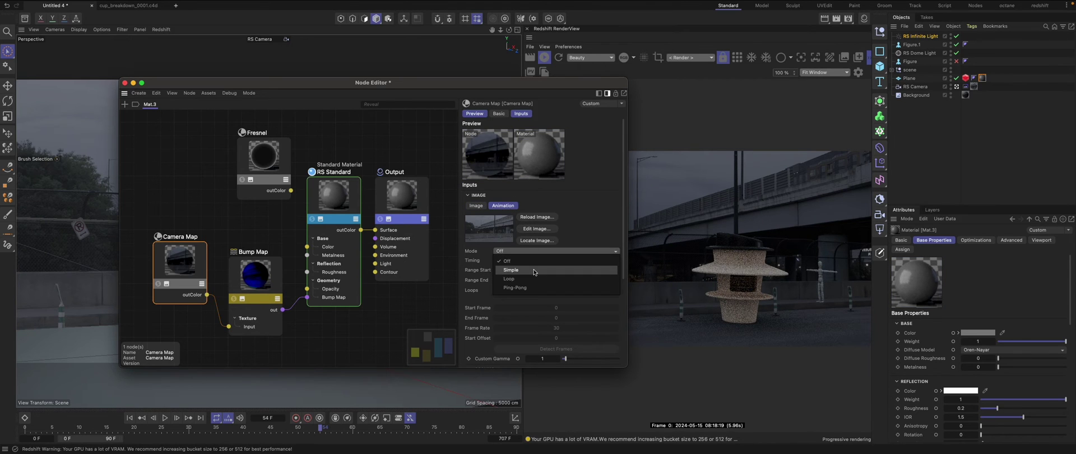
left_click(532, 270)
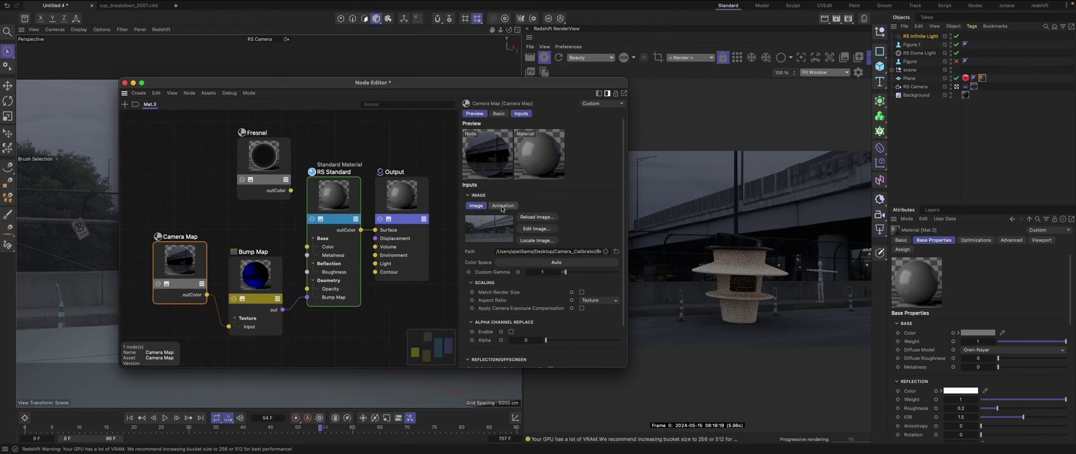
left_click(503, 206)
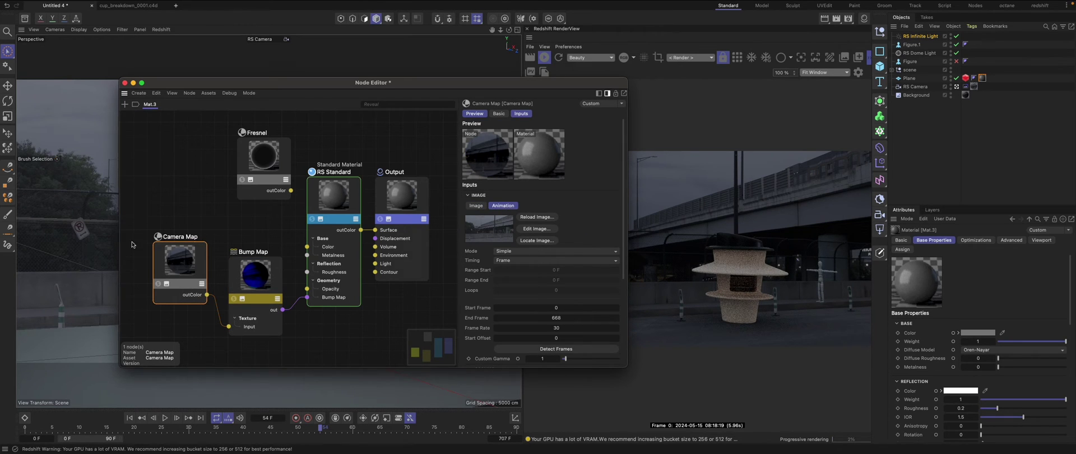
Connect the Fresnel node to RS Standard's reflection weight and set the Fresnel Curve Falloff to 2.3
left_click_drag(394, 195, 408, 191)
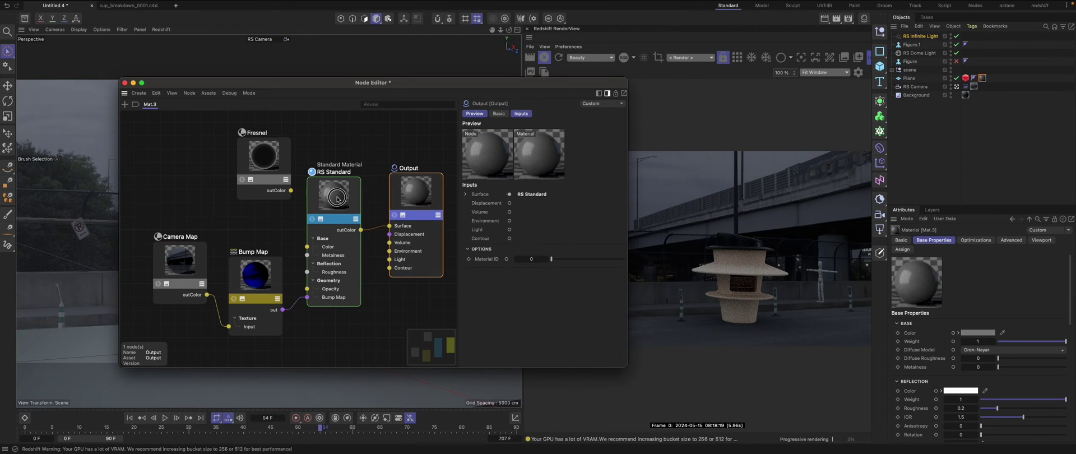
left_click_drag(337, 198, 348, 203)
left_click_drag(254, 165, 244, 193)
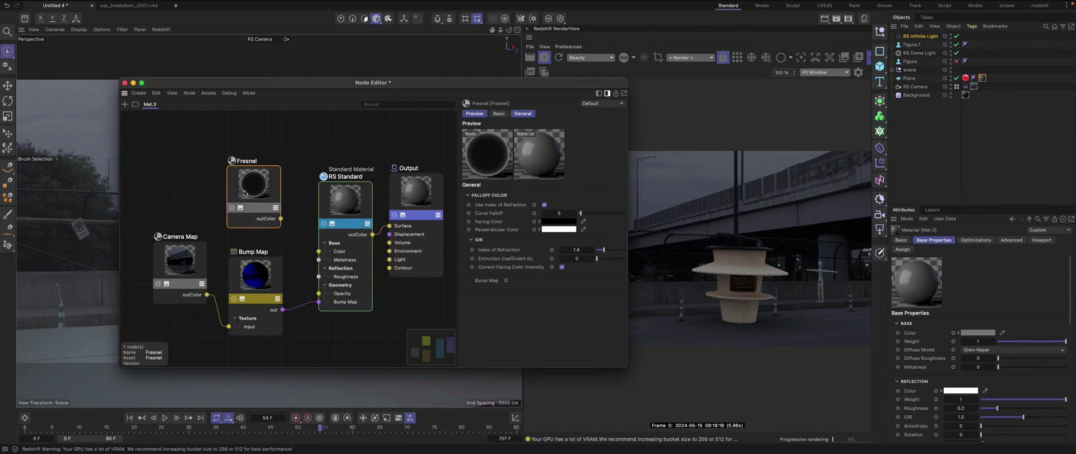
scroll(246, 196, "down", 1)
left_click_drag(276, 218, 322, 226)
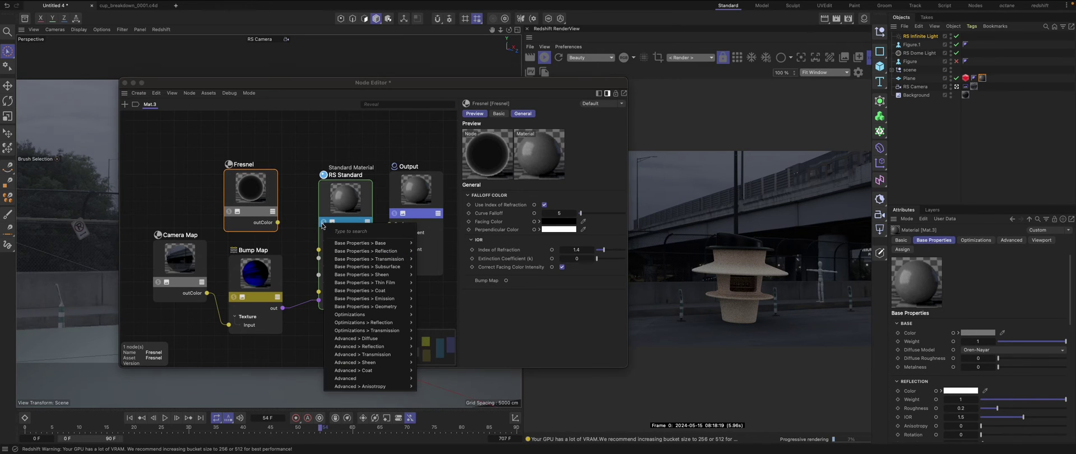
mouse_move(393, 254)
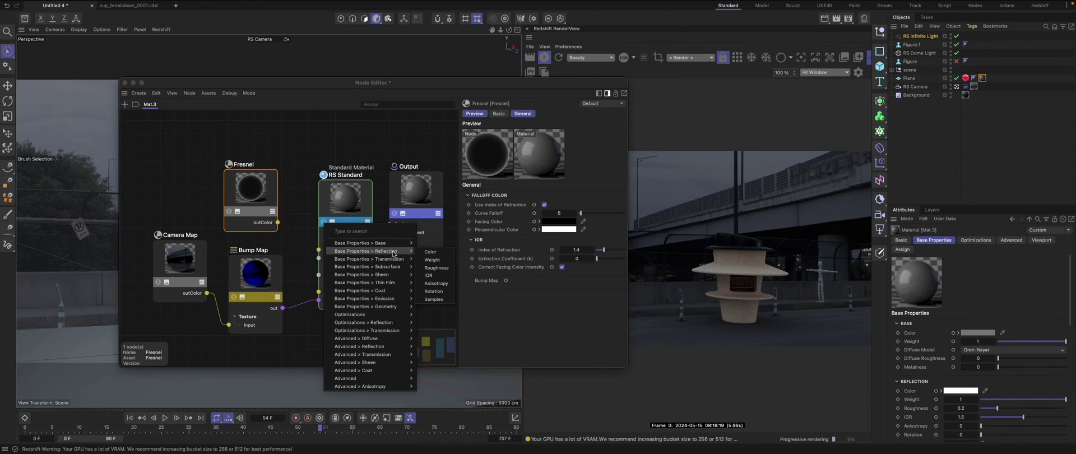
left_click(432, 259)
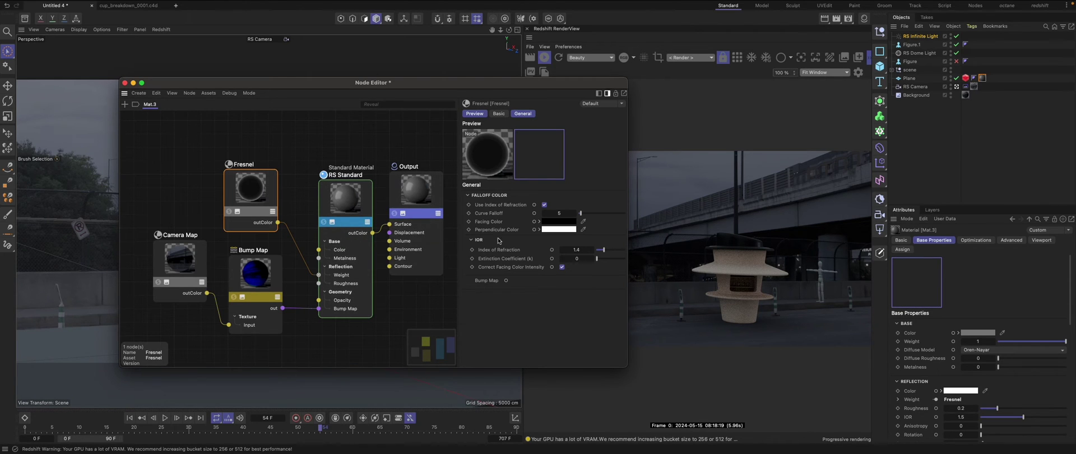
left_click_drag(581, 214, 580, 213)
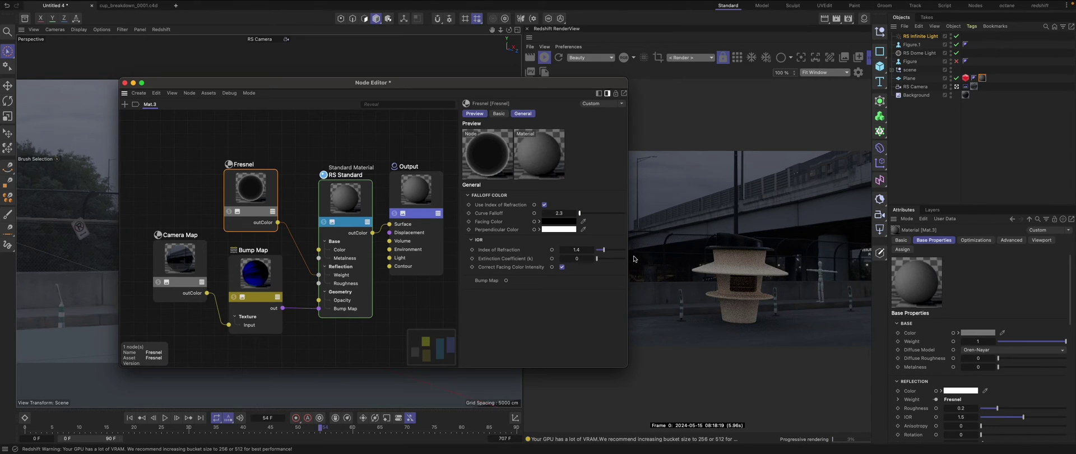
Reduce the RS Infinite Light's intensity to about 0.659
left_click(920, 36)
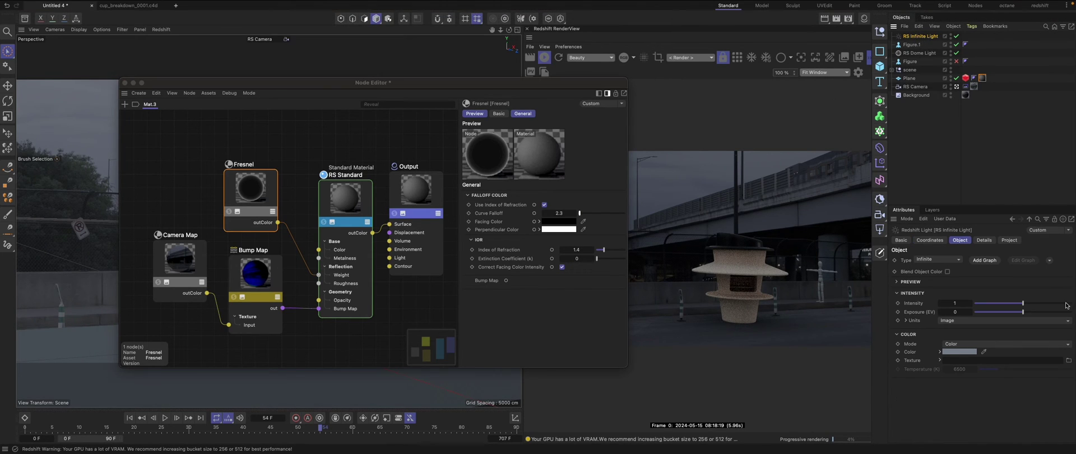
left_click_drag(1021, 304, 1008, 306)
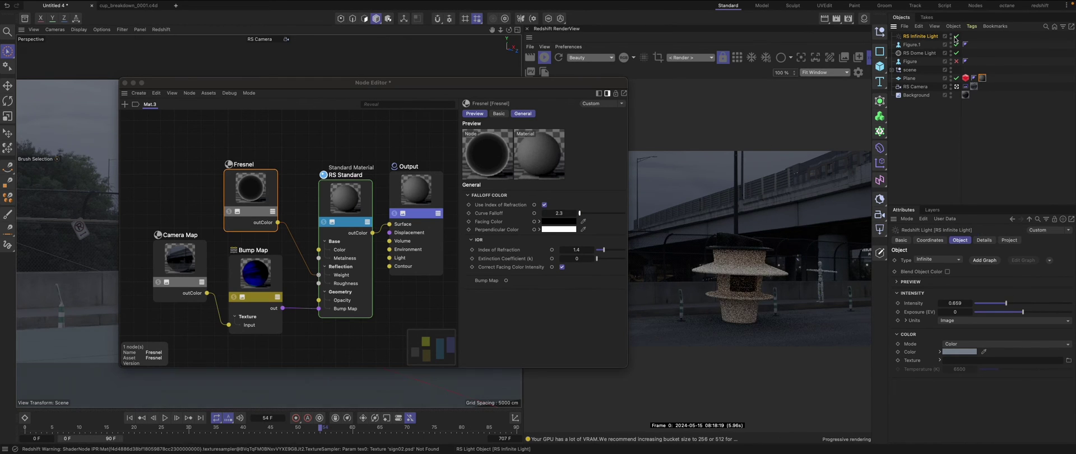
Set RS Standard's base colour to a dark tone sampled from the road in the rendered footage
left_click_drag(336, 82, 265, 68)
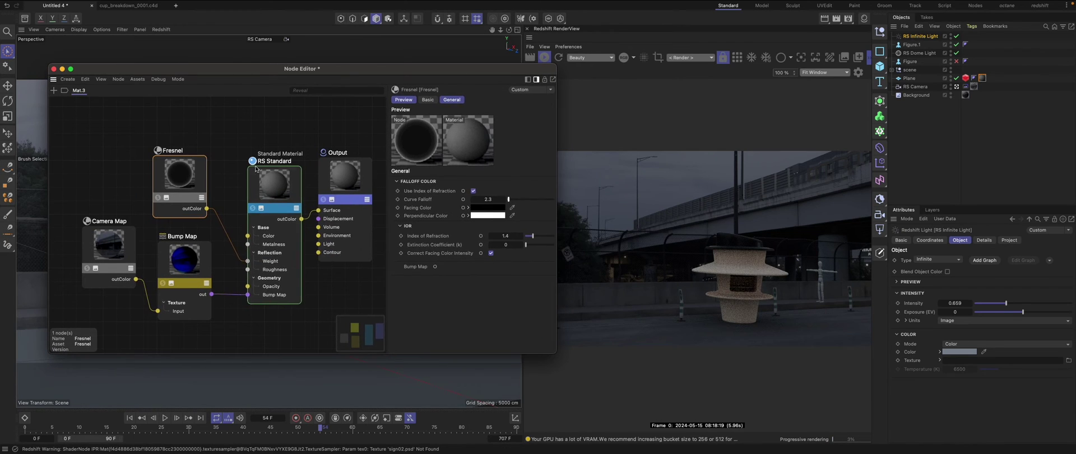
left_click(279, 168)
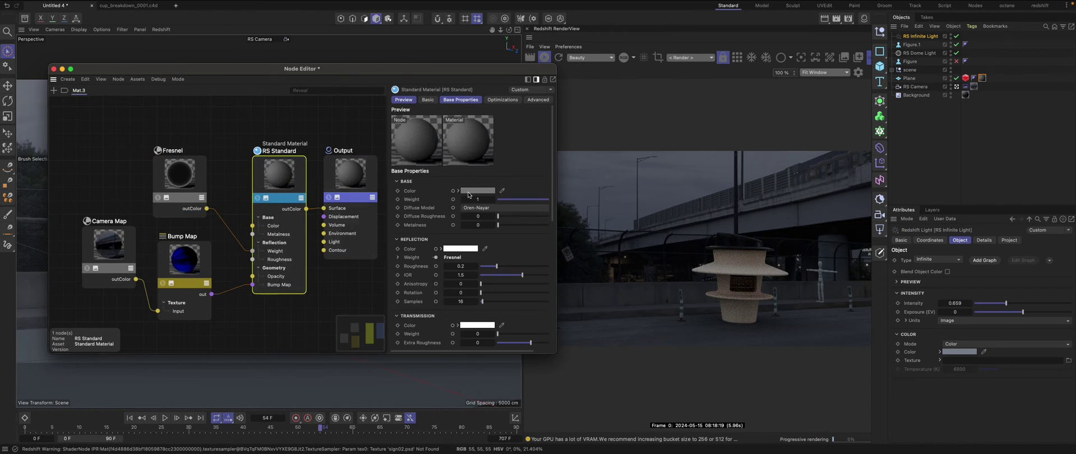
left_click(502, 192)
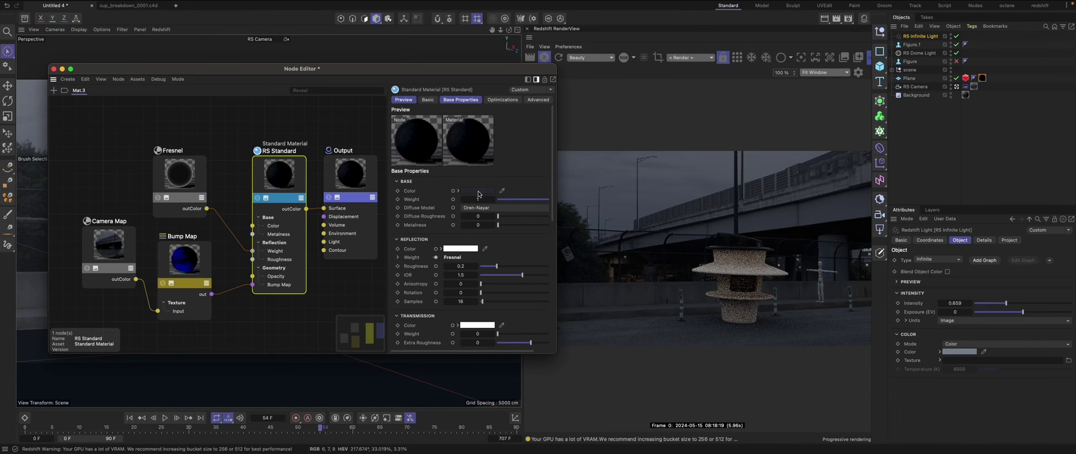
left_click(502, 192)
left_click(648, 328)
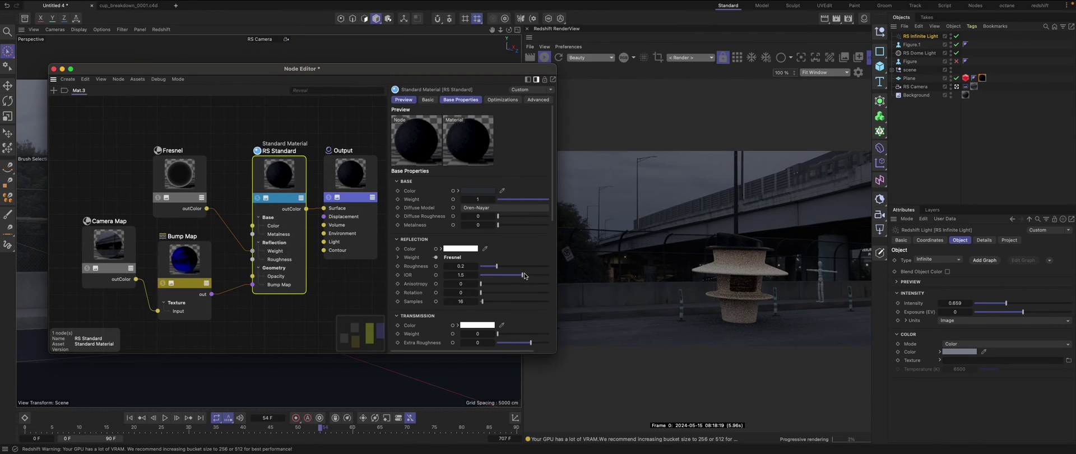
Set RS Standard's reflection IOR to 1.38 and roughness to 0.261, and close the node editor
left_click_drag(525, 275, 520, 276)
left_click_drag(500, 269, 502, 266)
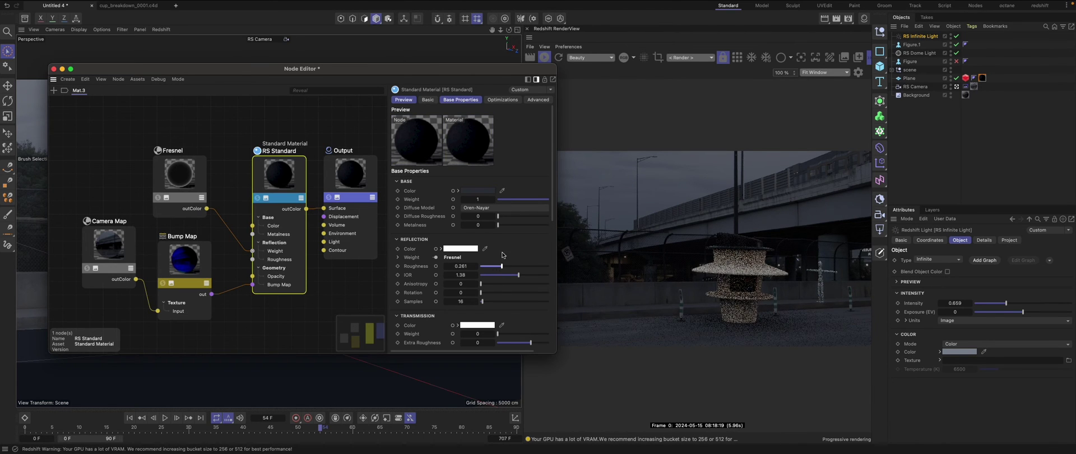
left_click_drag(279, 70, 288, 66)
left_click(104, 236)
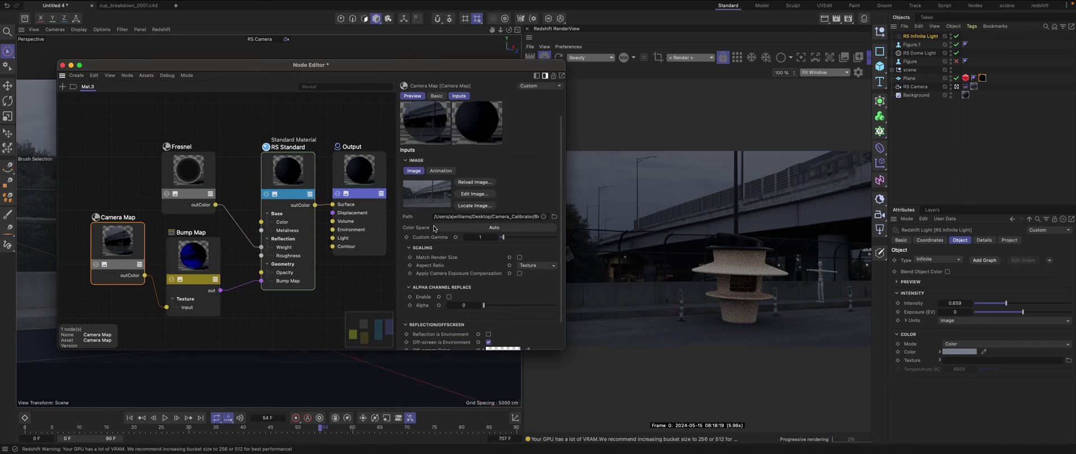
left_click_drag(106, 67, 106, 65)
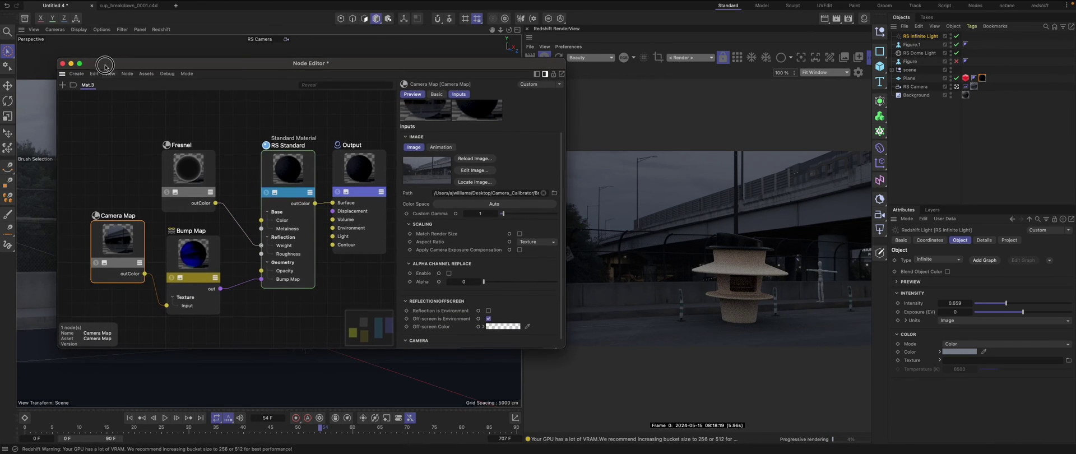
left_click(64, 64)
Light the cup stand's interior with a disc-shaped RS Area Light at intensity 100
left_click(909, 78)
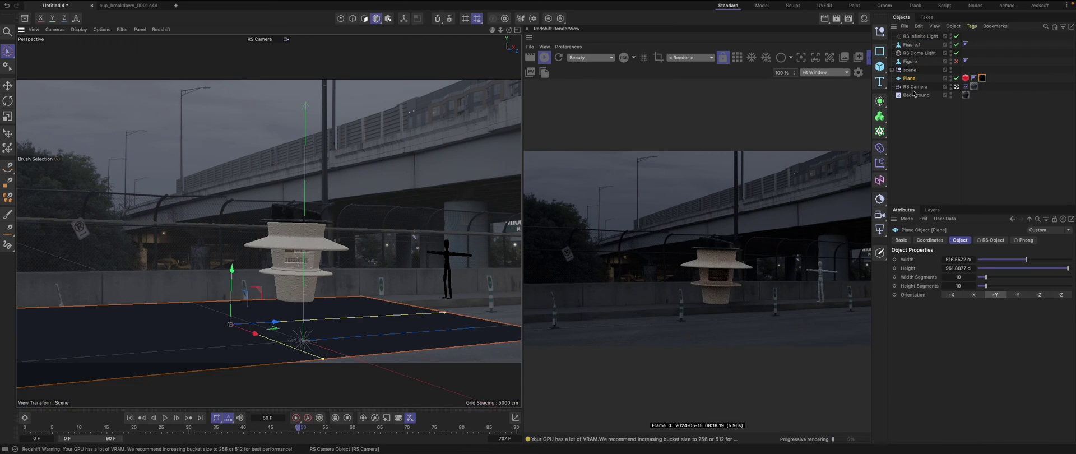
key("r")
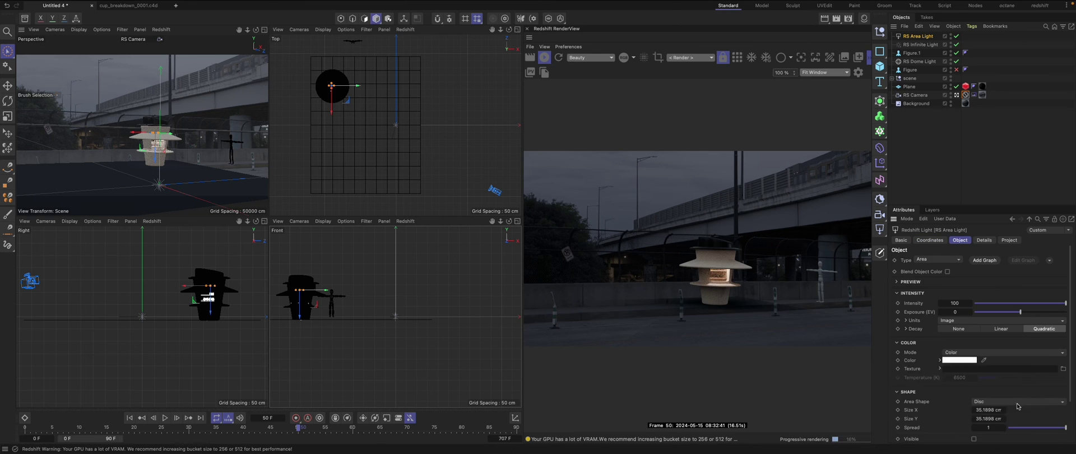
left_click_drag(1032, 303, 1057, 303)
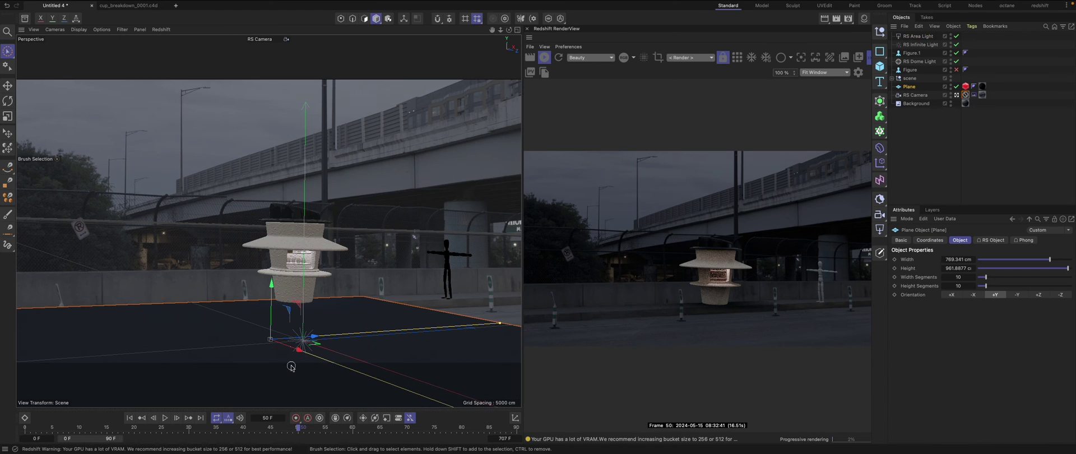
Orient the duplicated plane to +X as an upright wall and give it the floor's Mat.3 material
left_click(952, 295)
left_click(863, 19)
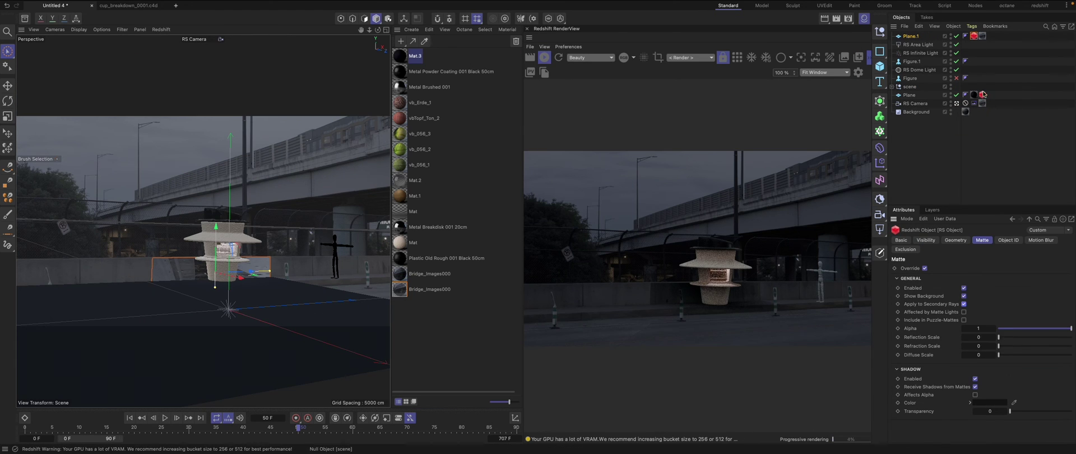
left_click_drag(973, 94, 991, 112)
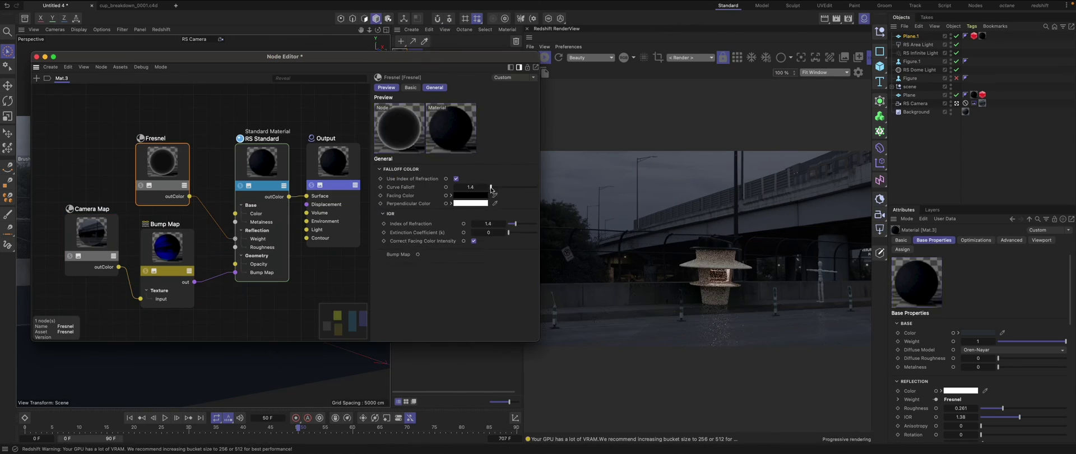
Set the Fresnel node's Curve Falloff to 1.4 and rotate the RS Infinite Light's heading to about 515°
left_click_drag(498, 256, 514, 256)
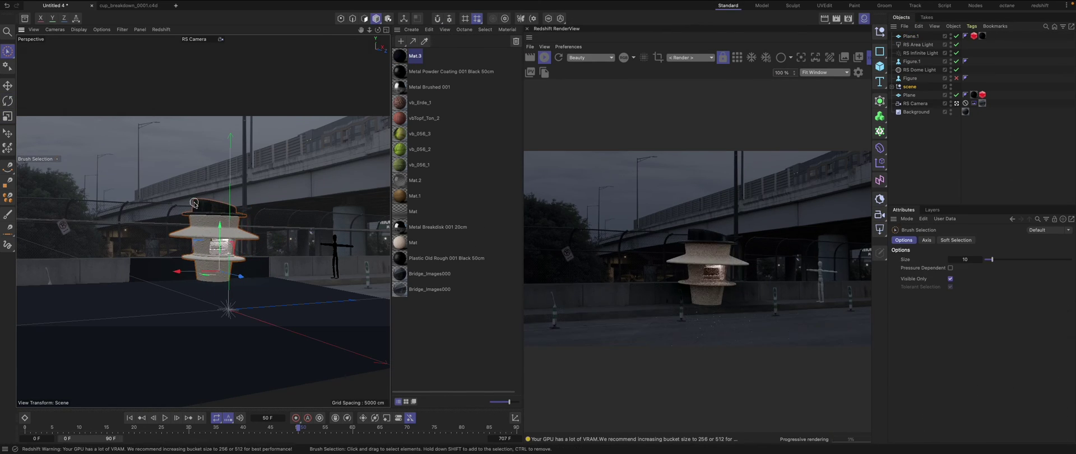
left_click(980, 303)
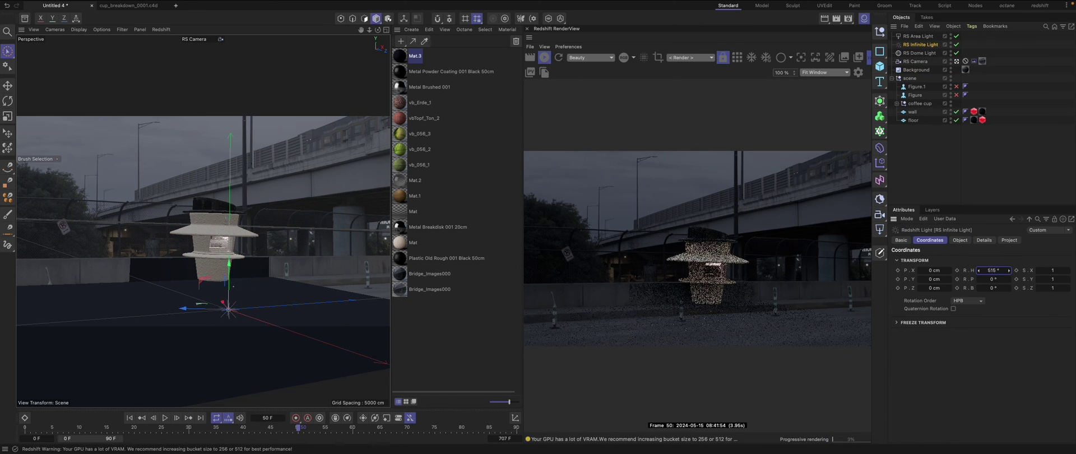
left_click(912, 112)
Duplicate the RS Dome Light, place the copy directly above the original in the object list, and disable the original
left_click(920, 53)
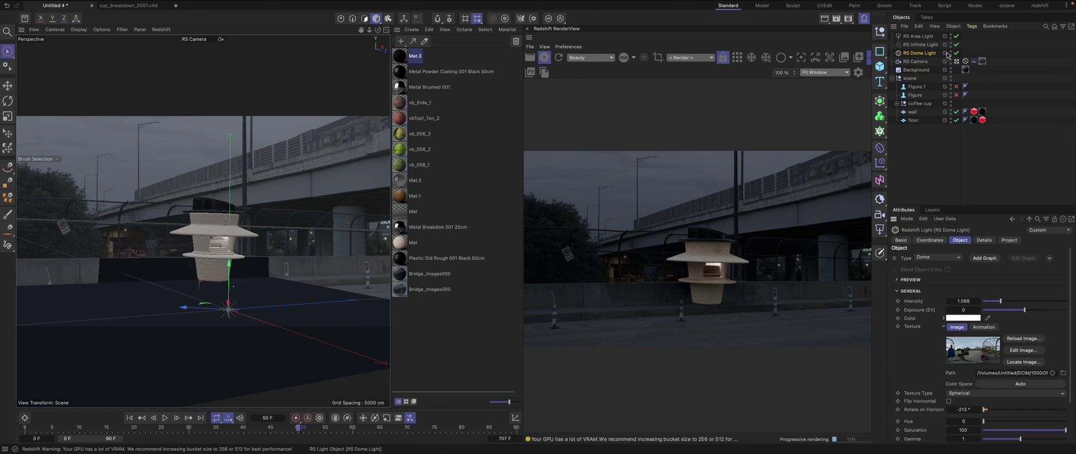
key("ctrl+c")
key("ctrl+v")
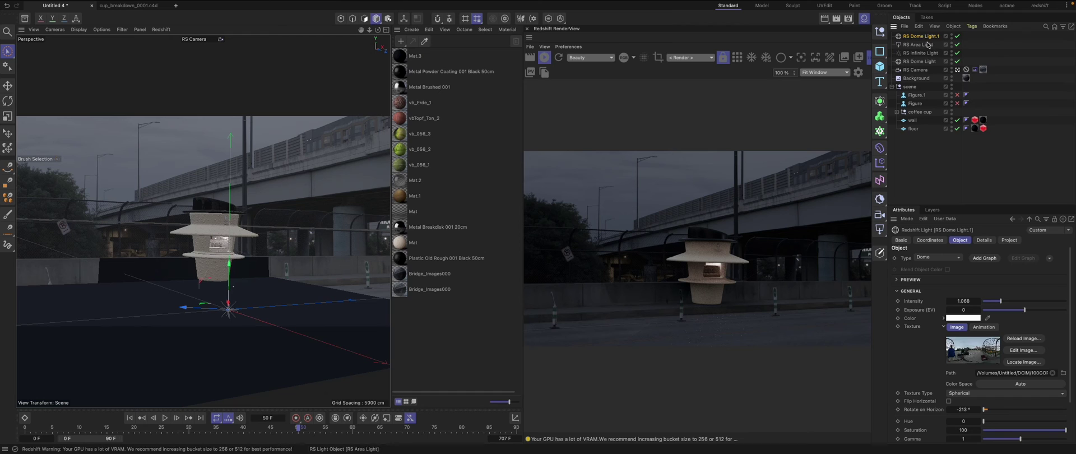
left_click_drag(927, 37, 923, 60)
left_click(958, 61)
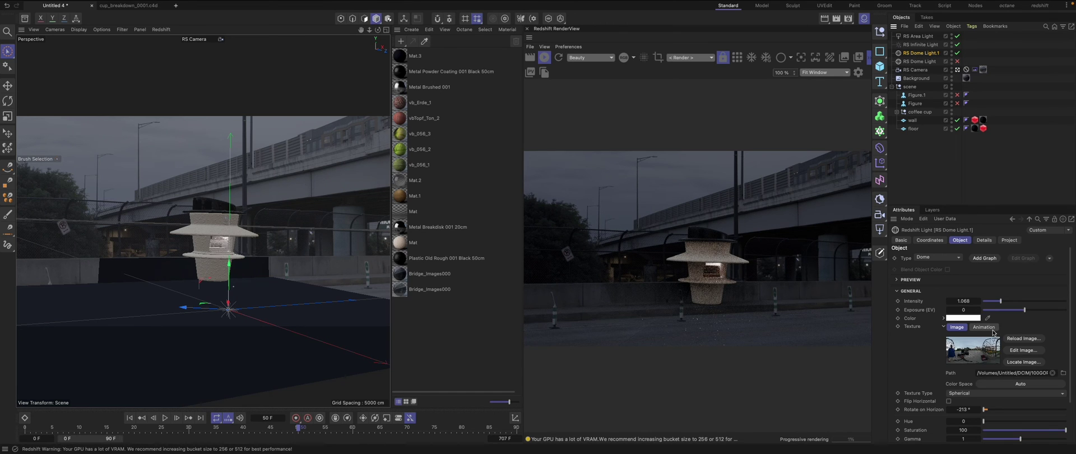
Load Bridge_Images000.png from the Camera_Calibrator folder as RS Dome Light.1's texture and set its animation mode to Simple
left_click(1062, 373)
left_click(247, 34)
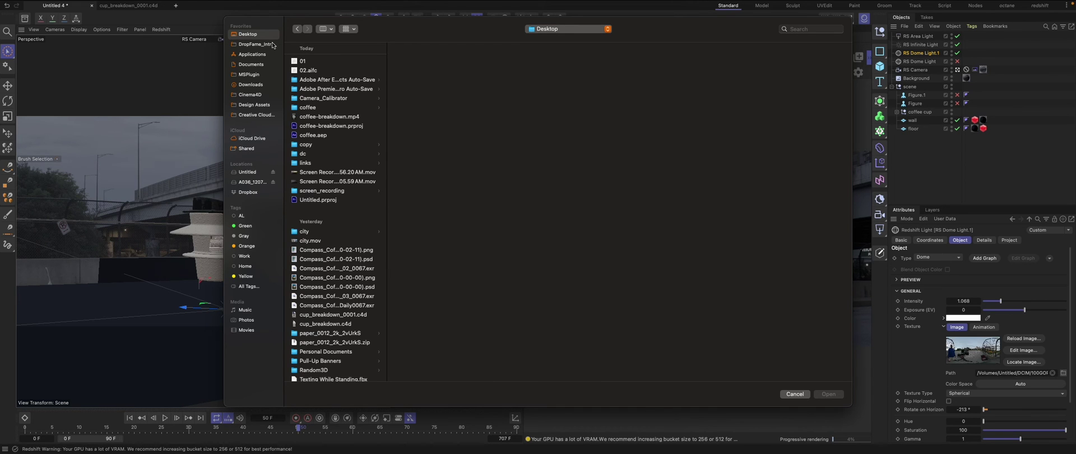
left_click(331, 98)
left_click(414, 62)
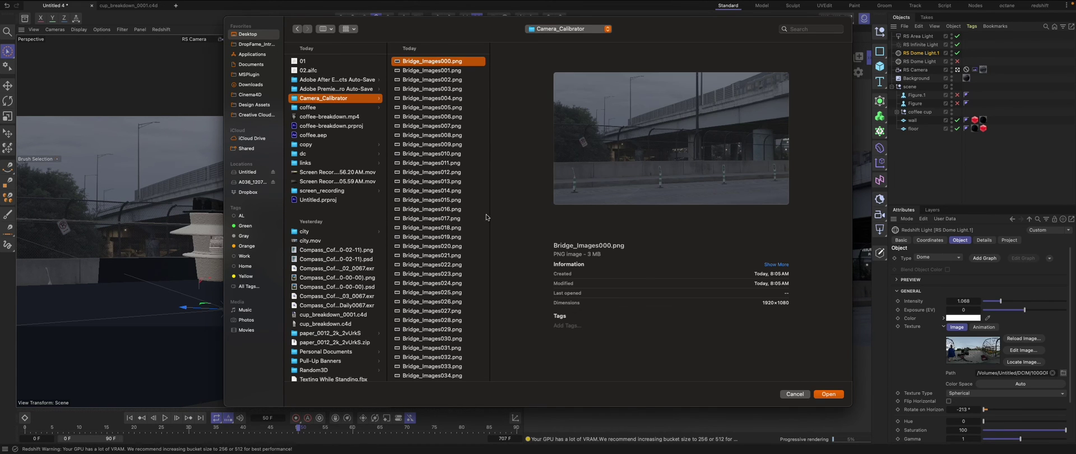
left_click(828, 395)
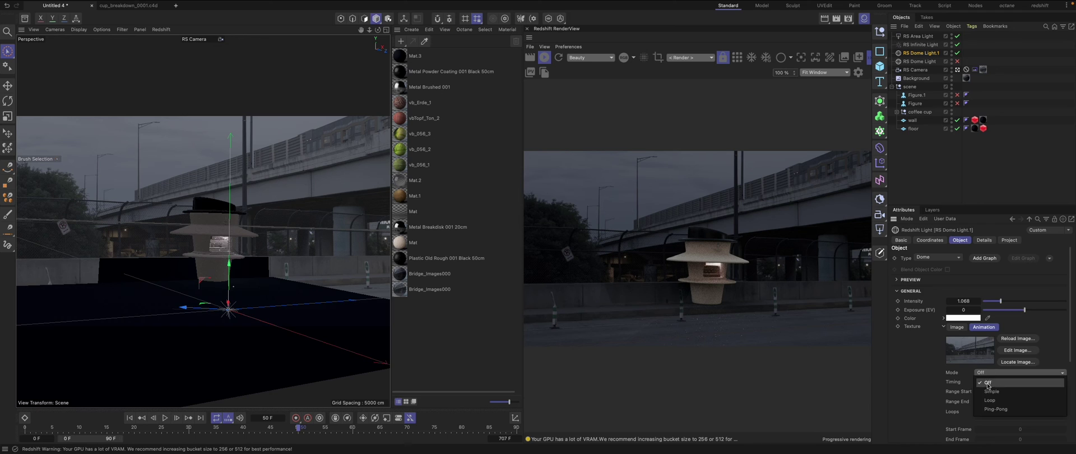
scroll(937, 367, "down", 2)
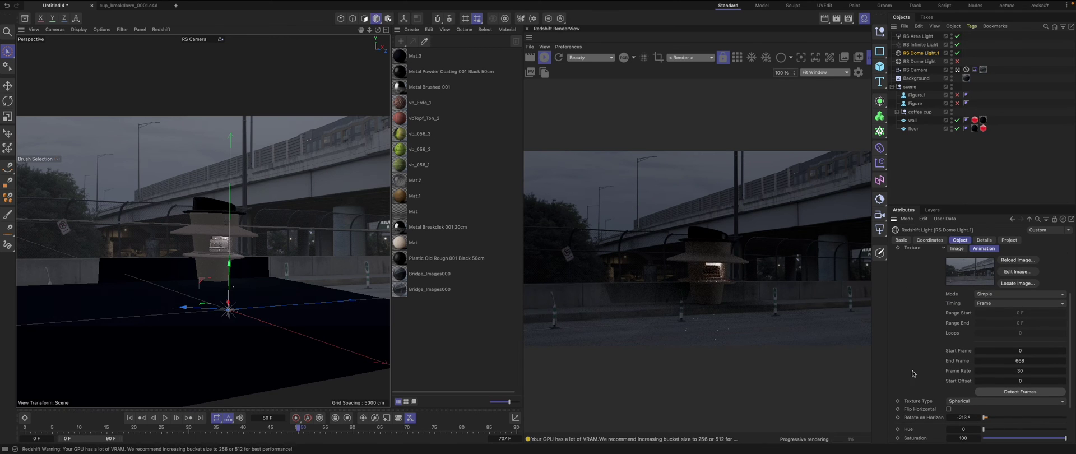
scroll(925, 370, "up", 2)
Raise RS Dome Light.1's intensity to 2.073 and increase the RS Infinite Light's intensity
left_click_drag(1005, 305, 1017, 304)
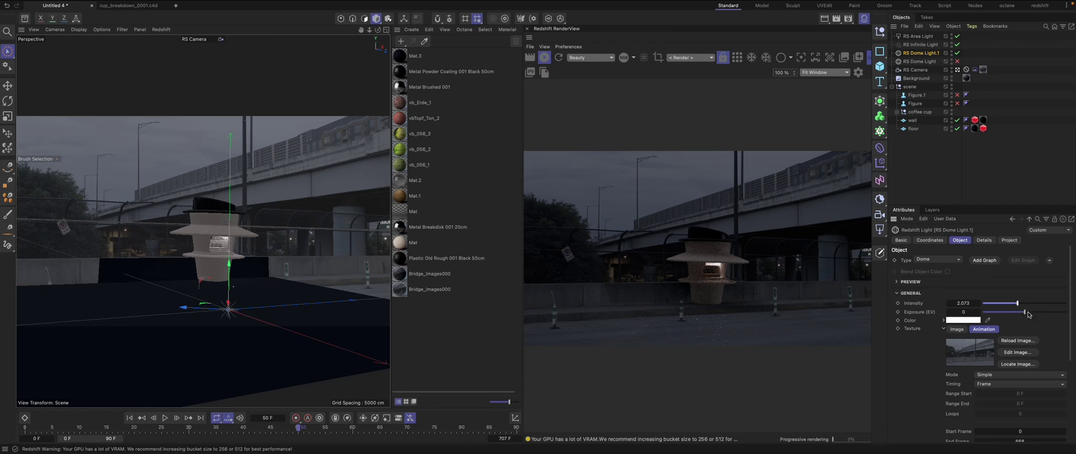
left_click(919, 45)
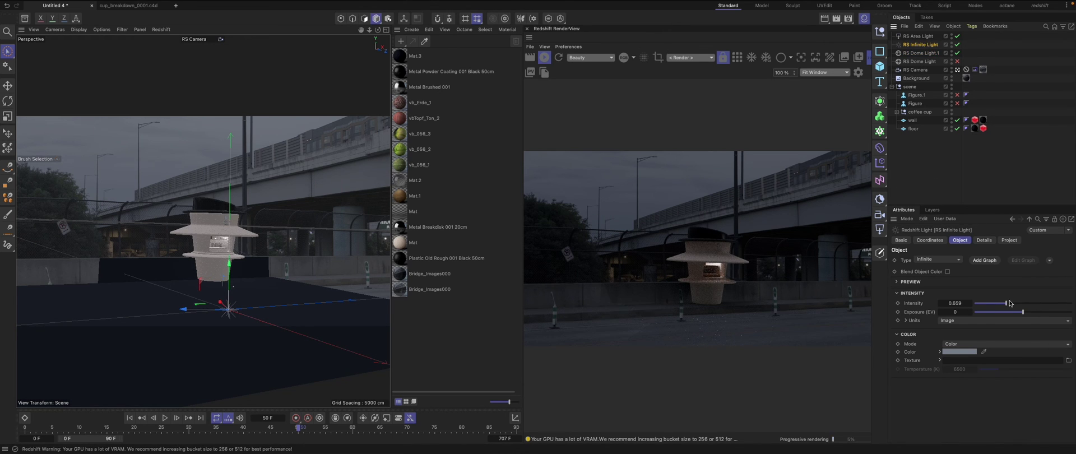
left_click_drag(1011, 303, 1046, 304)
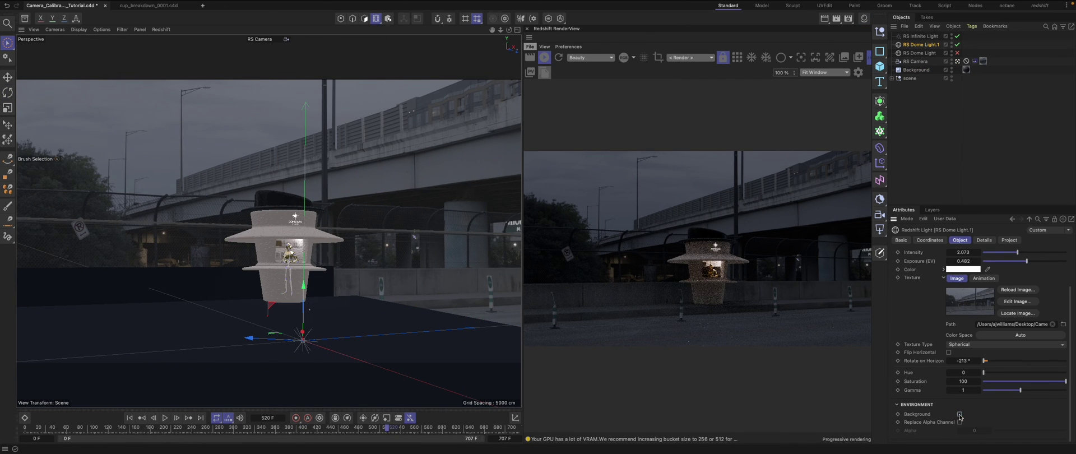
Turn off RS Dome Light.1's environment background and set the RS Camera's background to Off
left_click(959, 414)
left_click(917, 70)
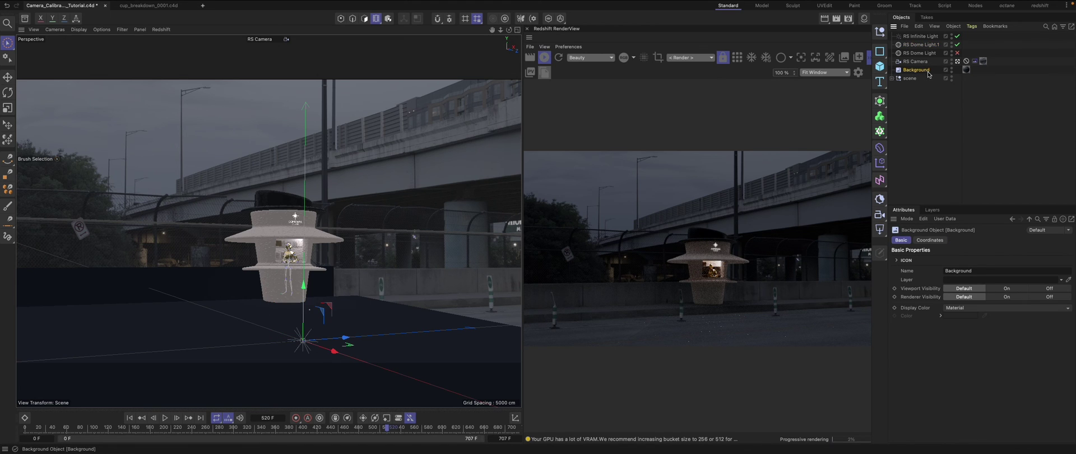
left_click(915, 61)
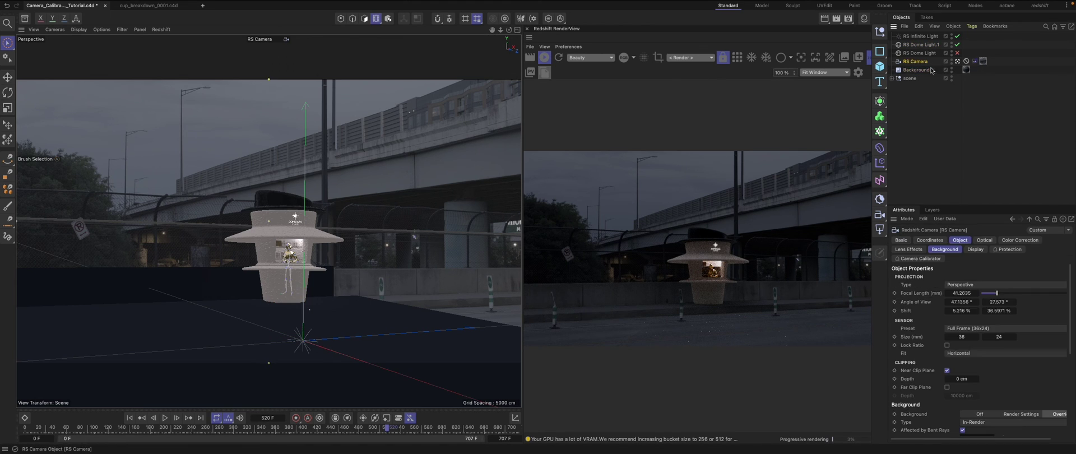
left_click(945, 250)
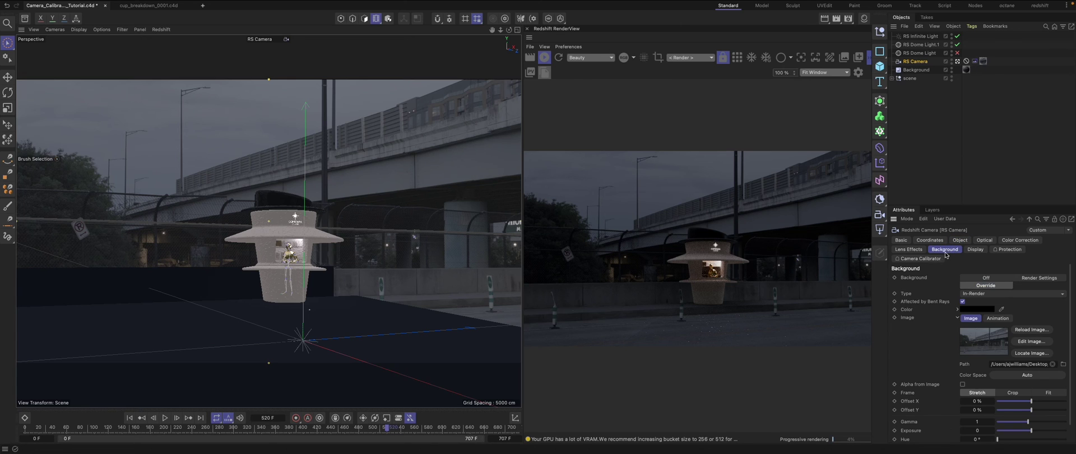
left_click(988, 278)
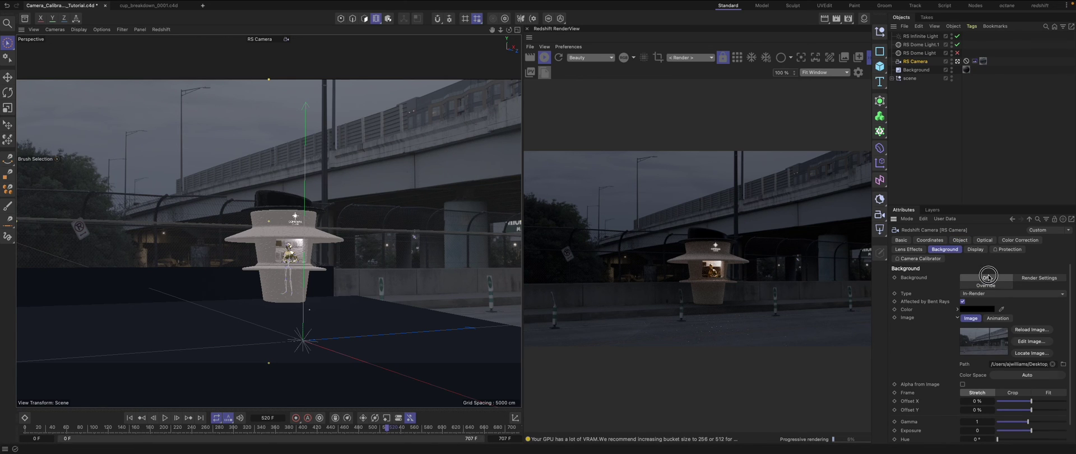
Preview RS Dome Light.1's environment background in the render by enabling it, and disable it again
left_click(918, 46)
scroll(935, 437, "down", 3)
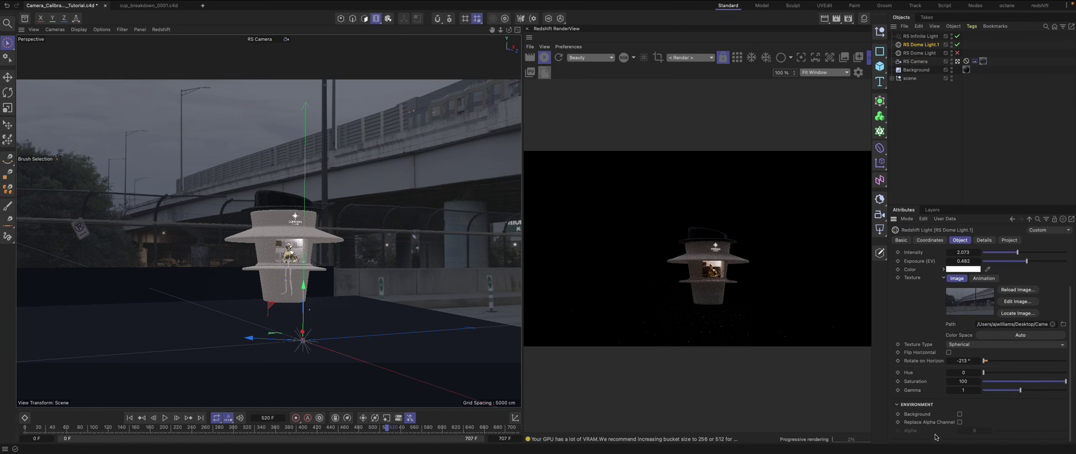
left_click(960, 414)
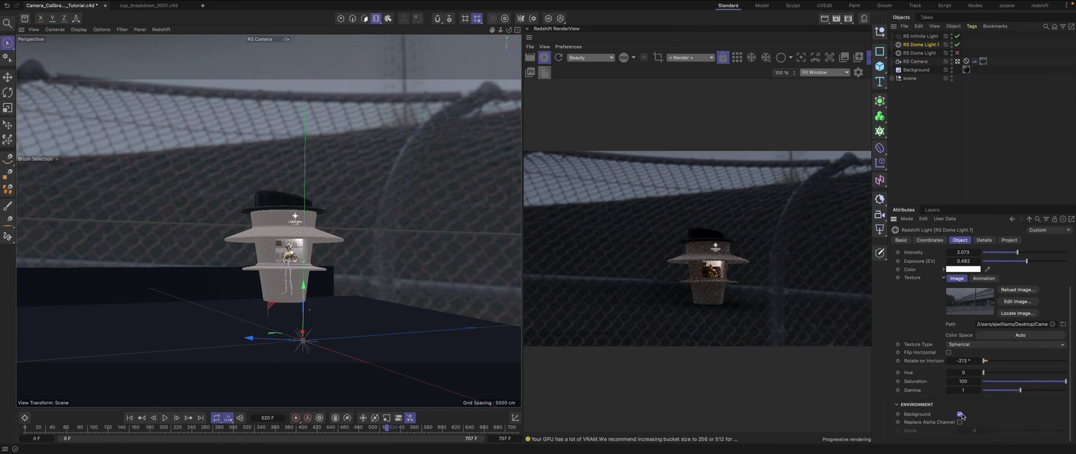
left_click(959, 414)
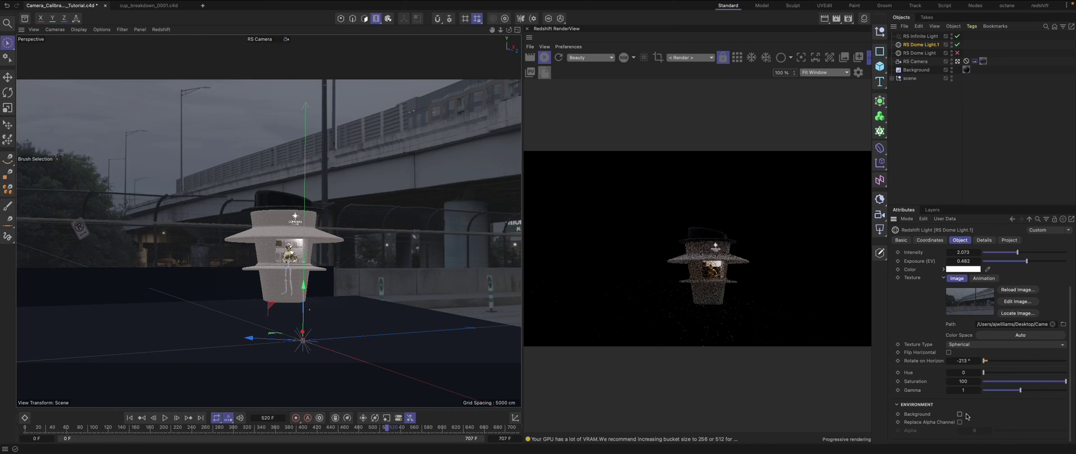
Inspect the render's alpha channel and return to the colour view
left_click(627, 58)
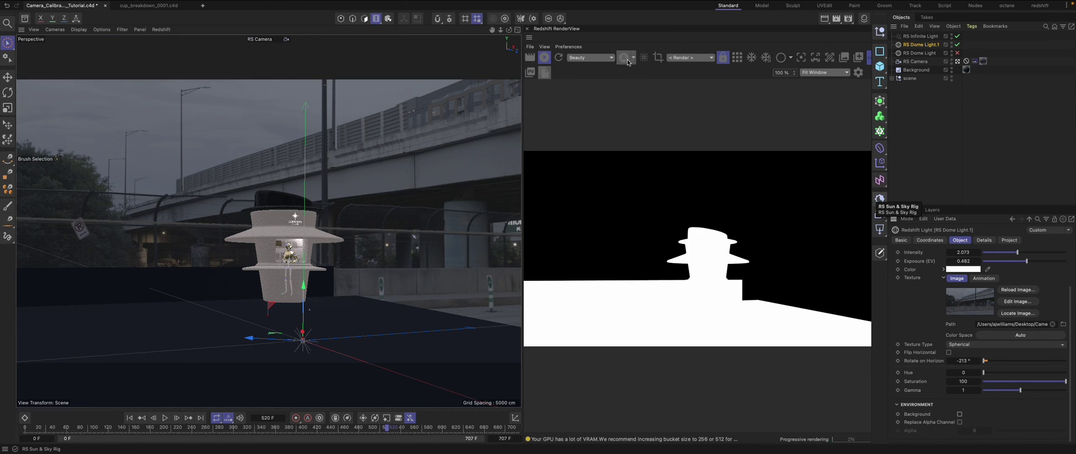
left_click(625, 58)
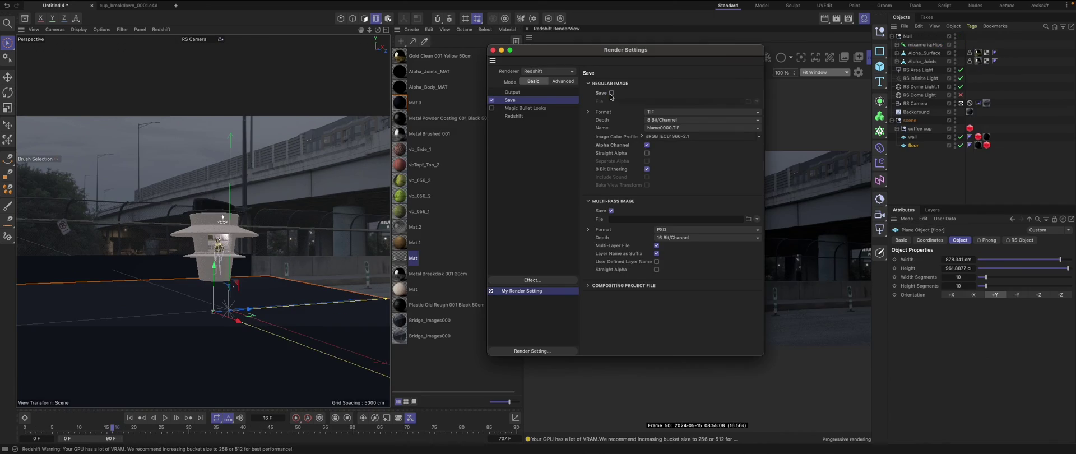
Set the multi-pass image output file to Coffee_Cups_Camera_Calibrator_Passes inside a new folder on the Desktop
left_click(625, 238)
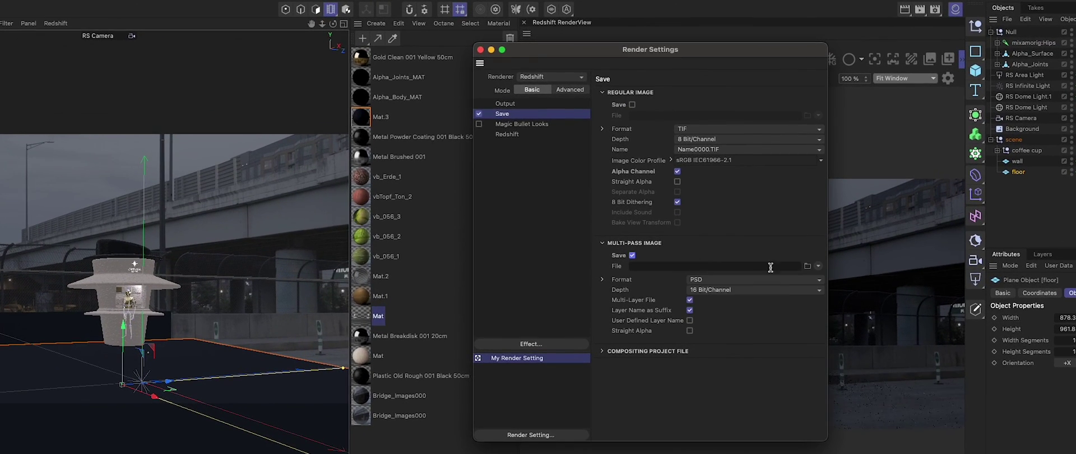
left_click(785, 248)
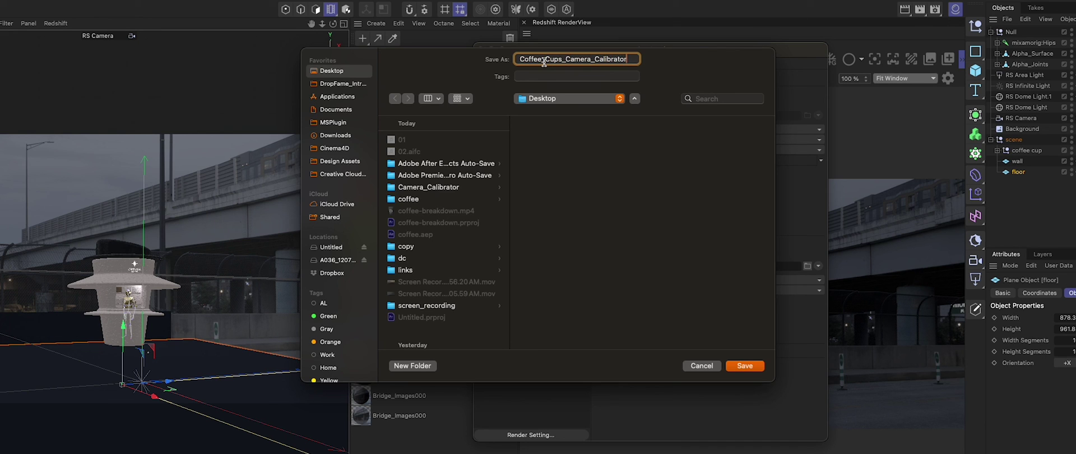
type("Passes")
left_click(413, 365)
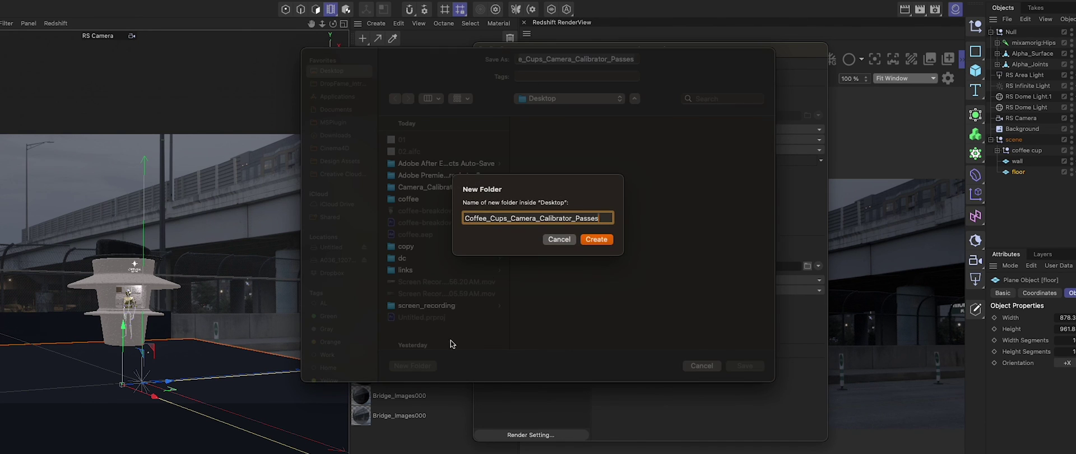
left_click(597, 240)
left_click(745, 366)
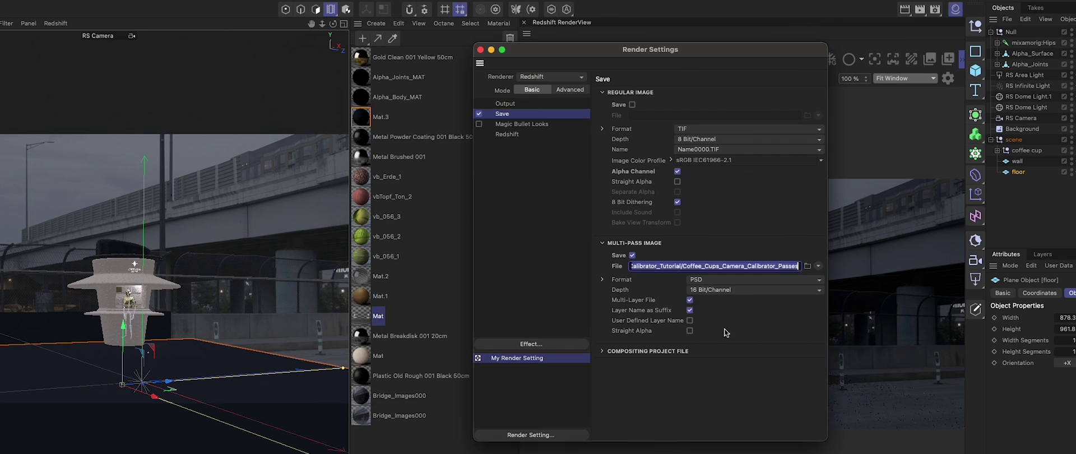
left_click(723, 267)
left_click(721, 365)
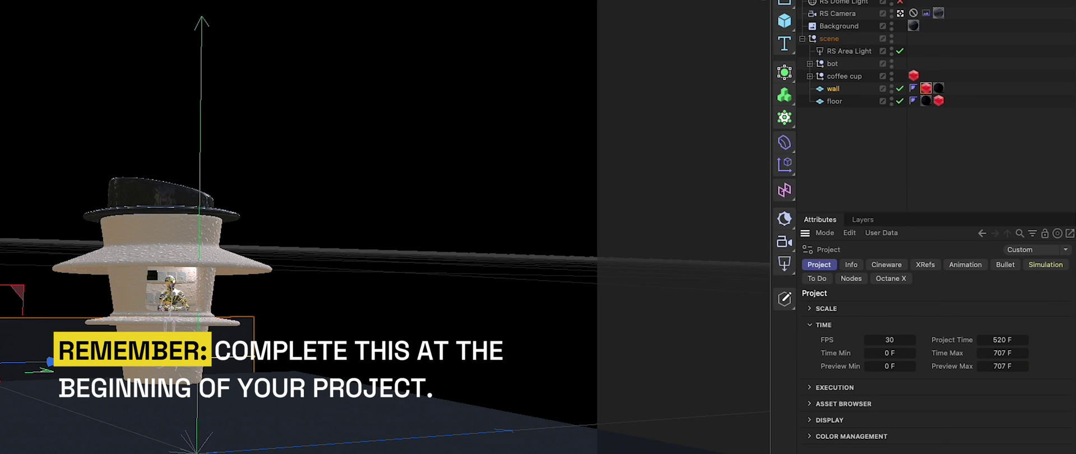
Set the project's frame rate to 50 FPS
left_click(889, 341)
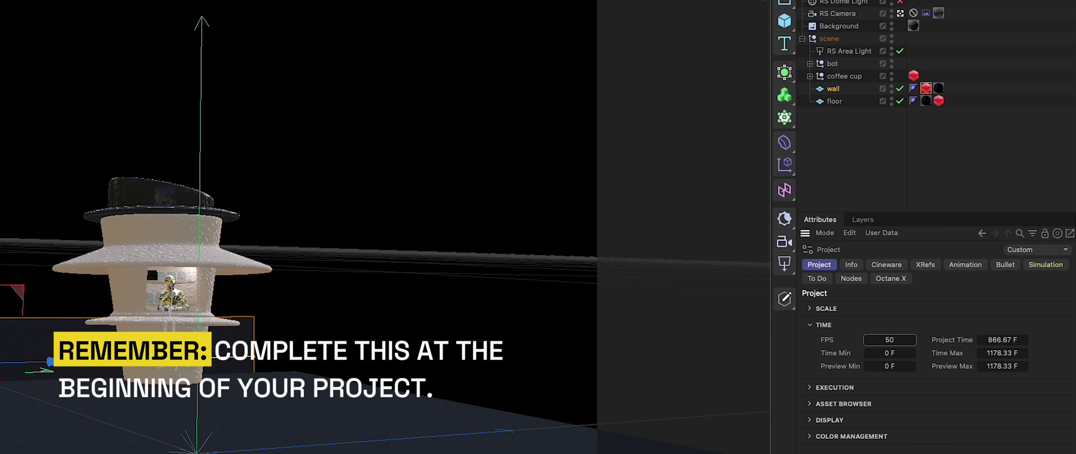
left_click(729, 1)
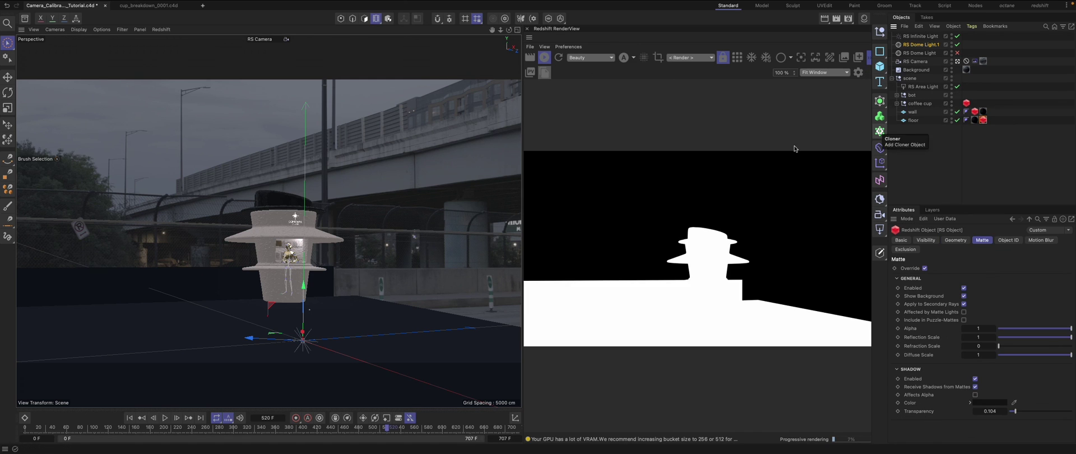
Enable Affects Alpha in the matte shadow settings of the floor's and the wall's Redshift object tags
left_click(975, 394)
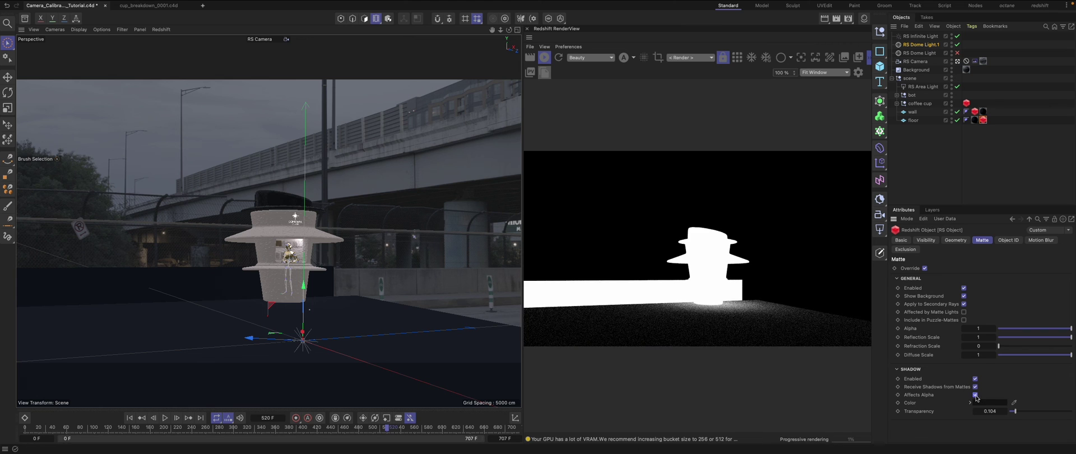
left_click(974, 395)
left_click(976, 395)
left_click(975, 112)
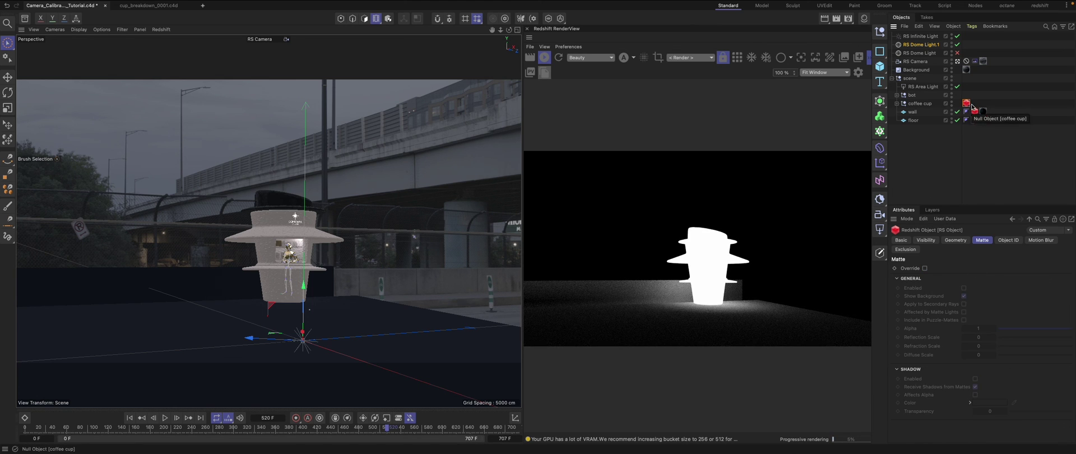
Stop the live Redshift preview and start the final render to the Picture Viewer
left_click(542, 59)
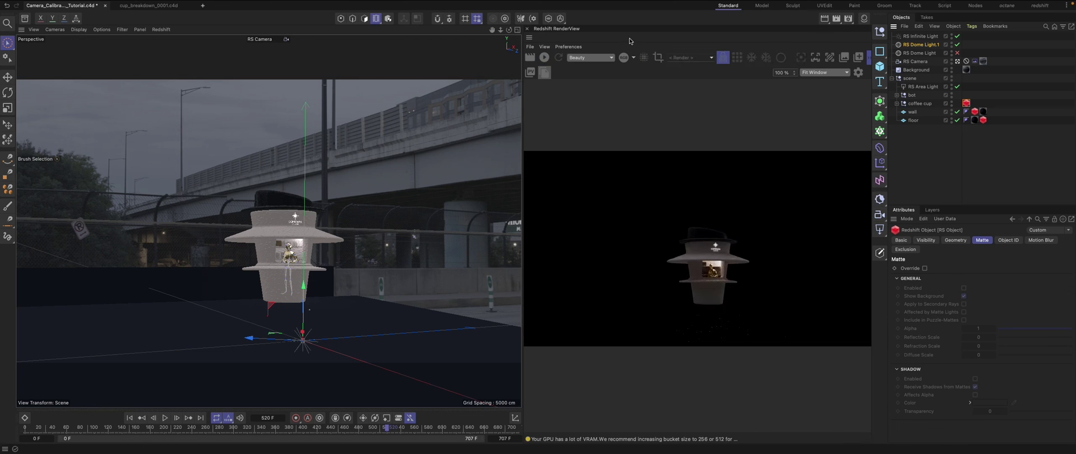
left_click(835, 23)
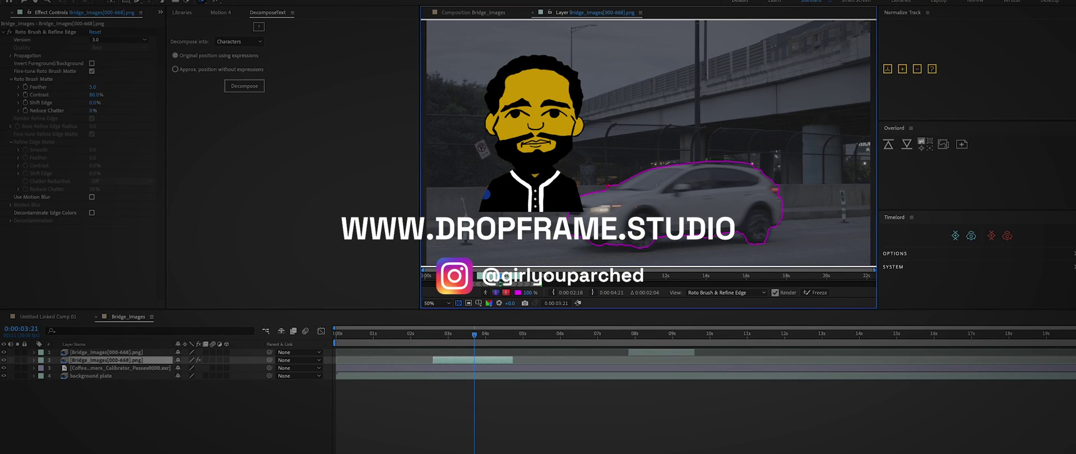
Switch to After Effects and refine the Roto Brush mattes of the passing cars on the two Bridge_Images layers
left_click(470, 333)
left_click(691, 336)
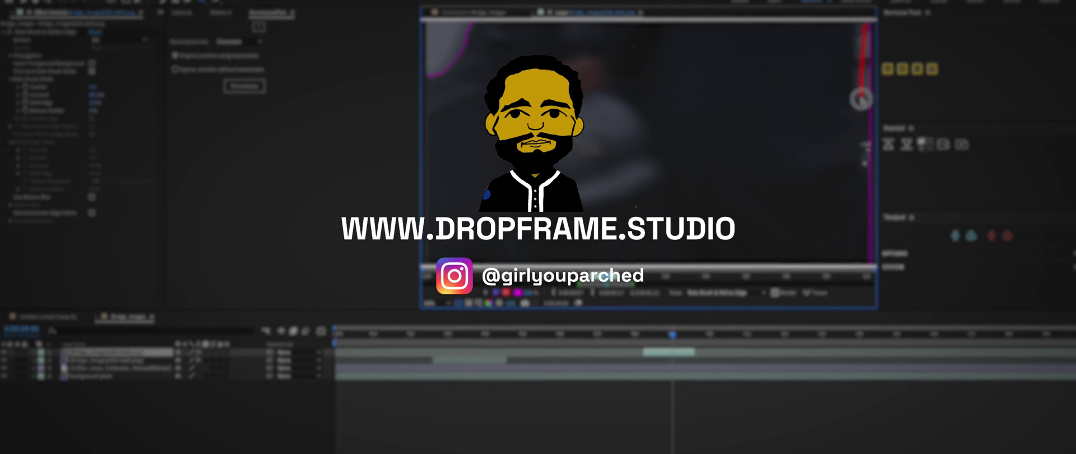
left_click(755, 298)
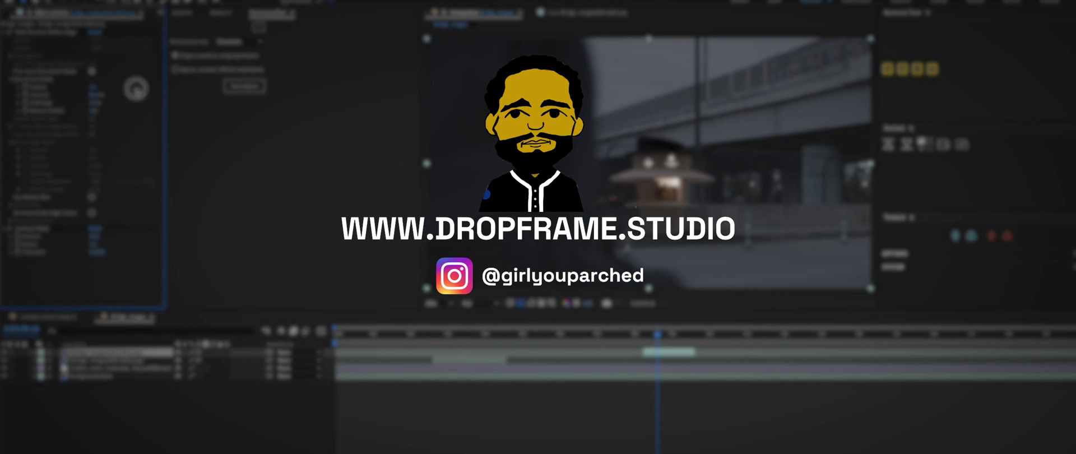
left_click(35, 229)
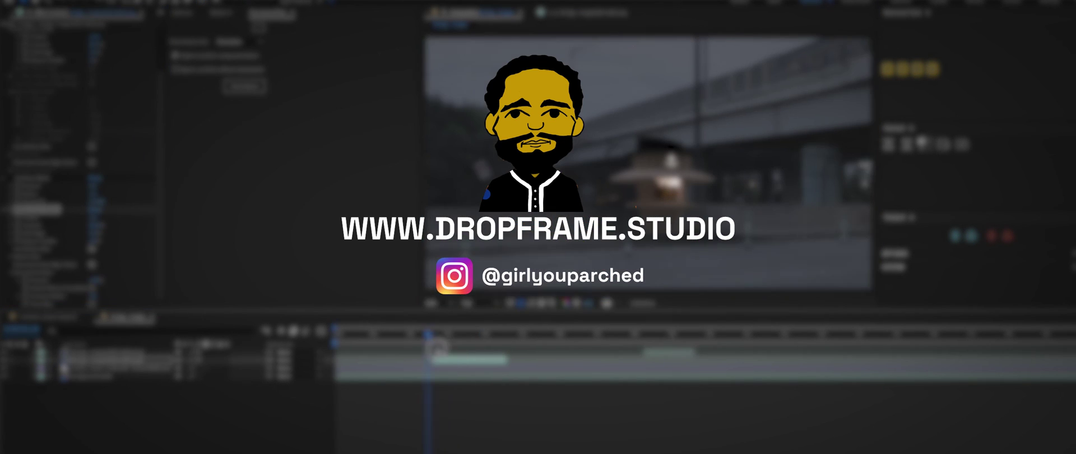